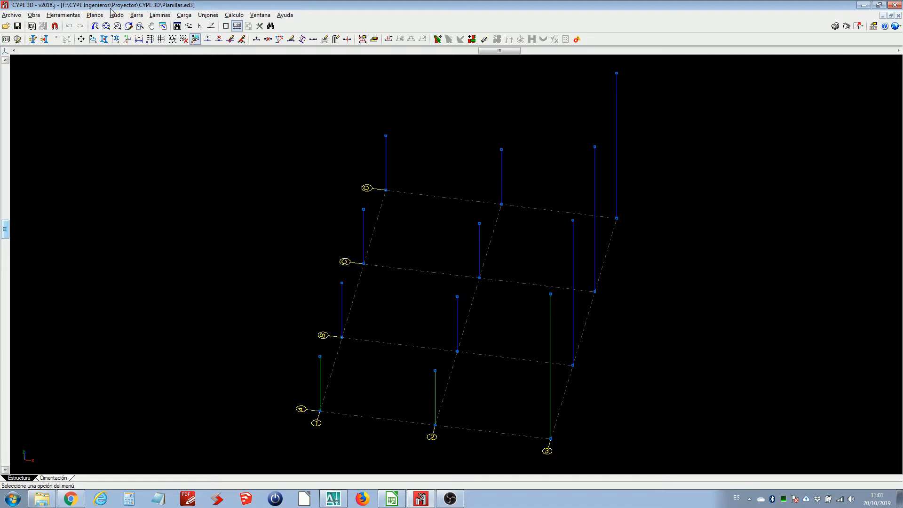
left_click(98, 15)
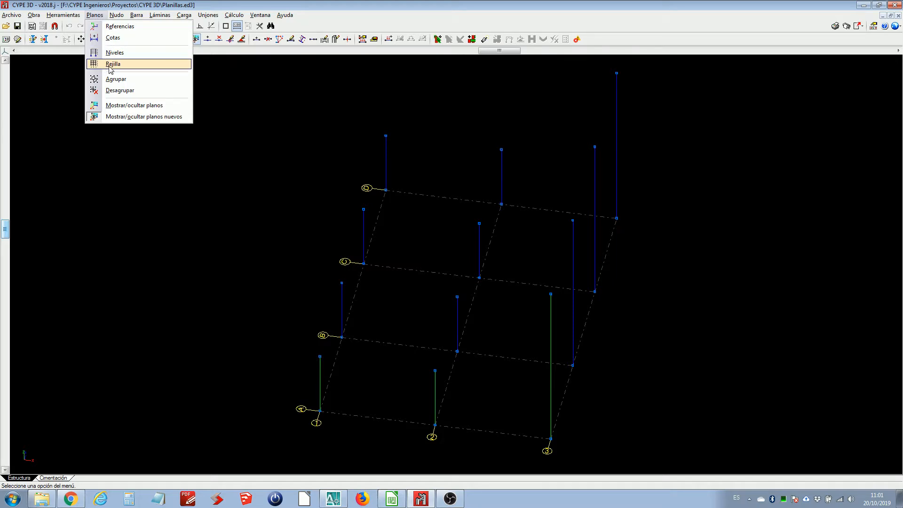
left_click(111, 2)
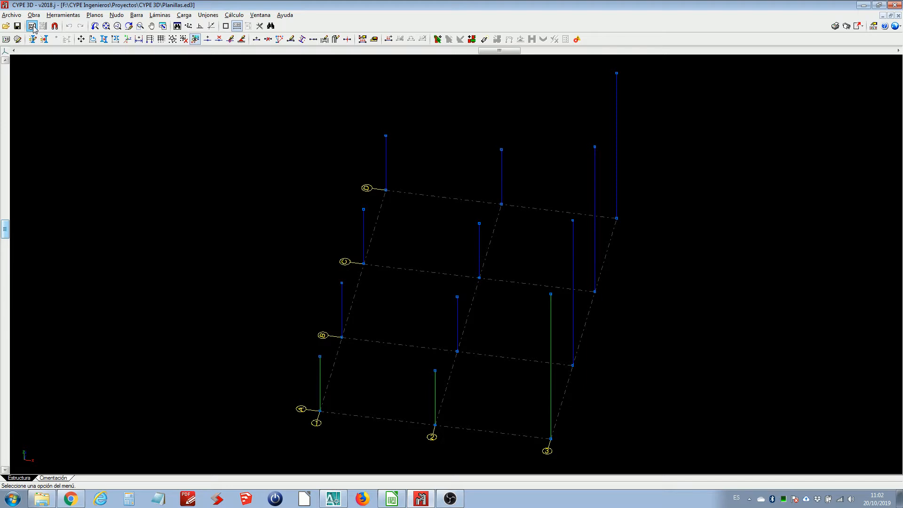
Open the template view manager and look at the file selection for adding a DXF-DWG template
left_click(32, 26)
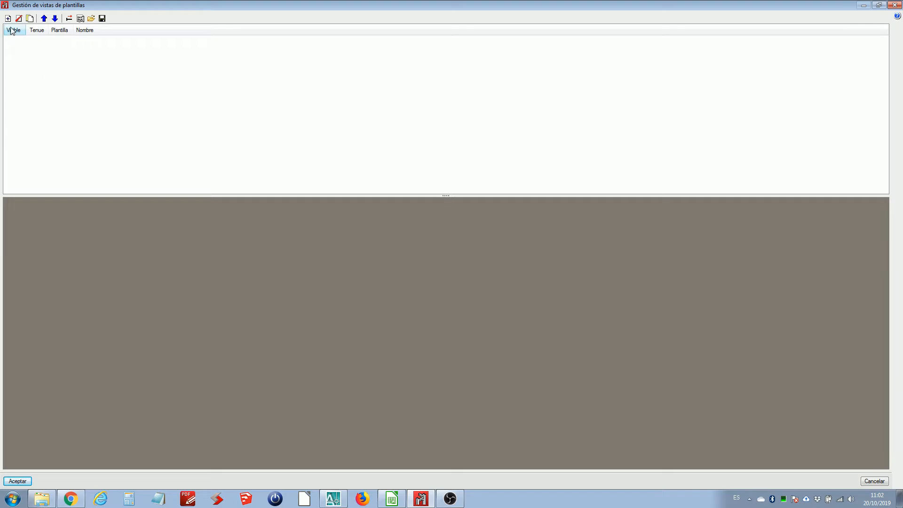
left_click(8, 18)
left_click(22, 54)
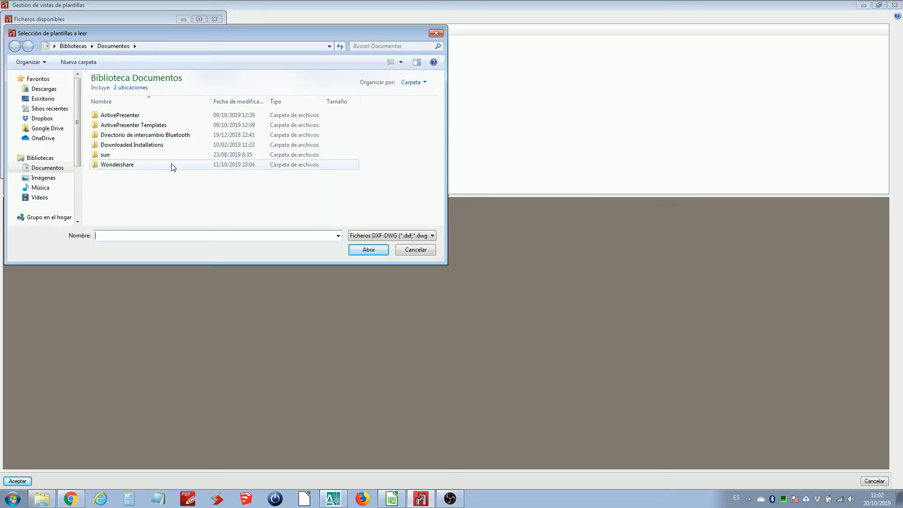
left_click(416, 250)
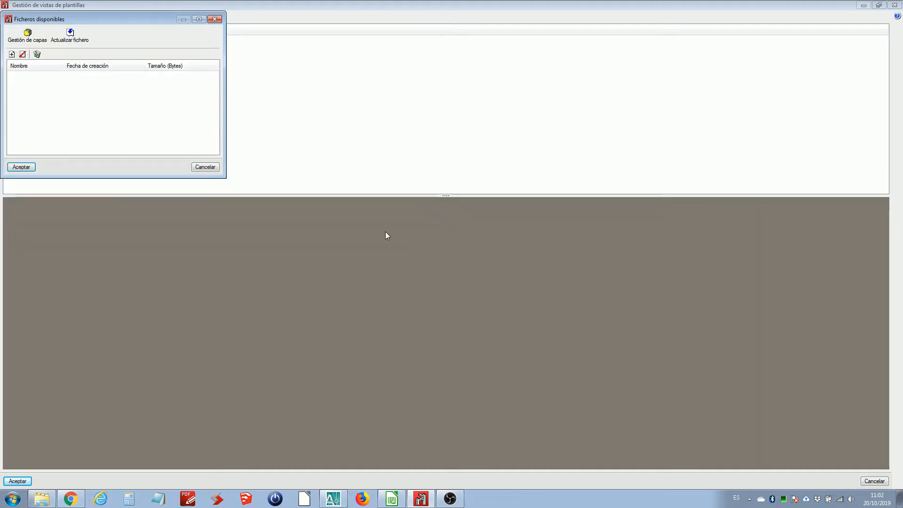
left_click(205, 167)
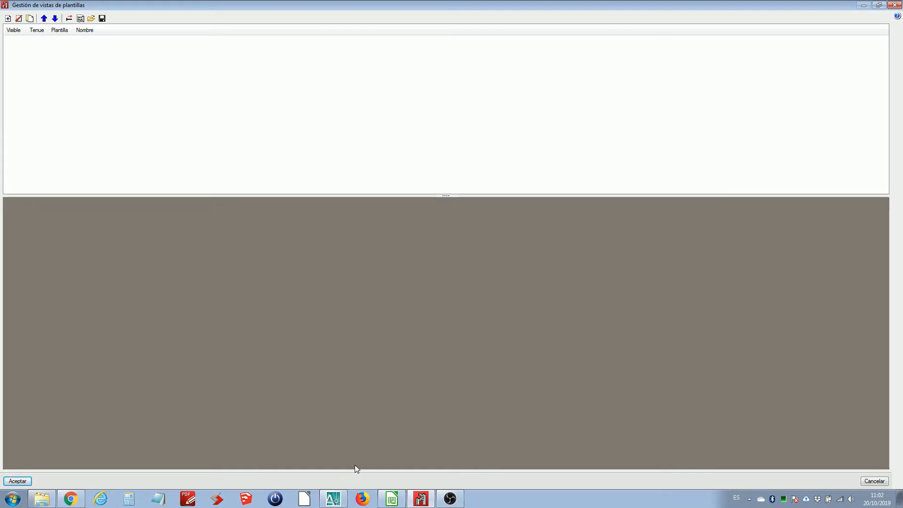
Switch to AutoCAD and erase the three existing horizontal lines from the drawing
left_click(340, 501)
left_click(460, 137)
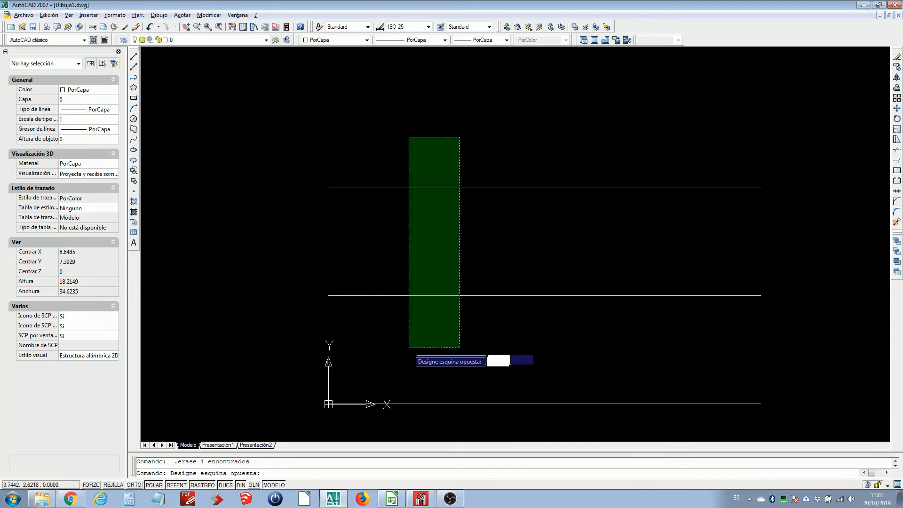
left_click(395, 405)
key("Delete")
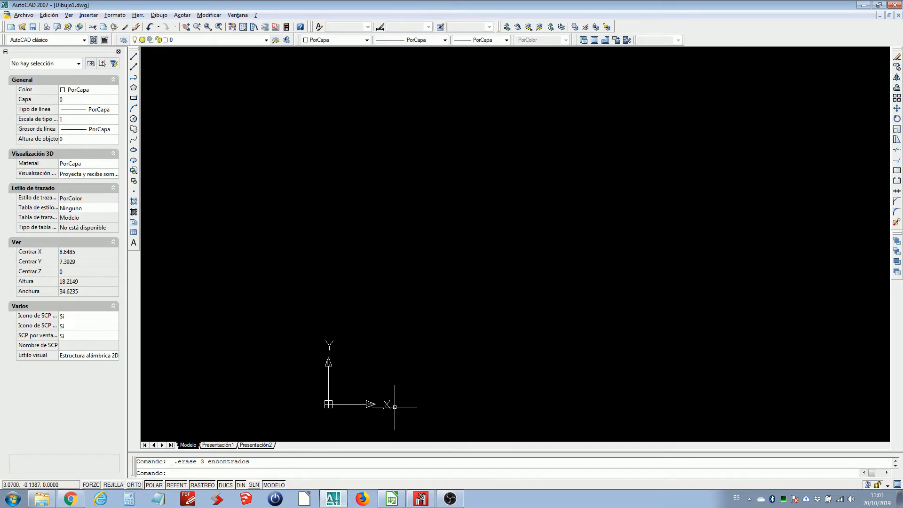
Draw a horizontal line 20 units long along the X axis, starting at 0,0
left_click(134, 57)
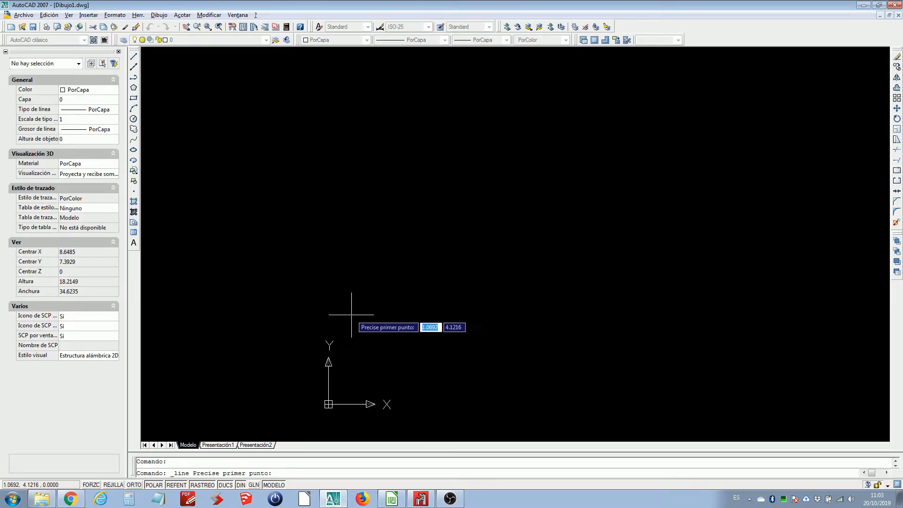
type("0")
key("Tab")
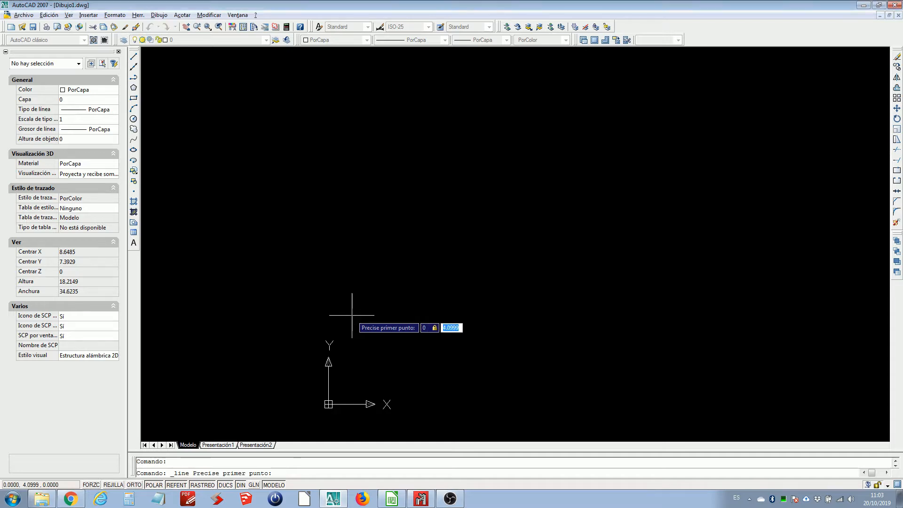
type("0")
key("Return")
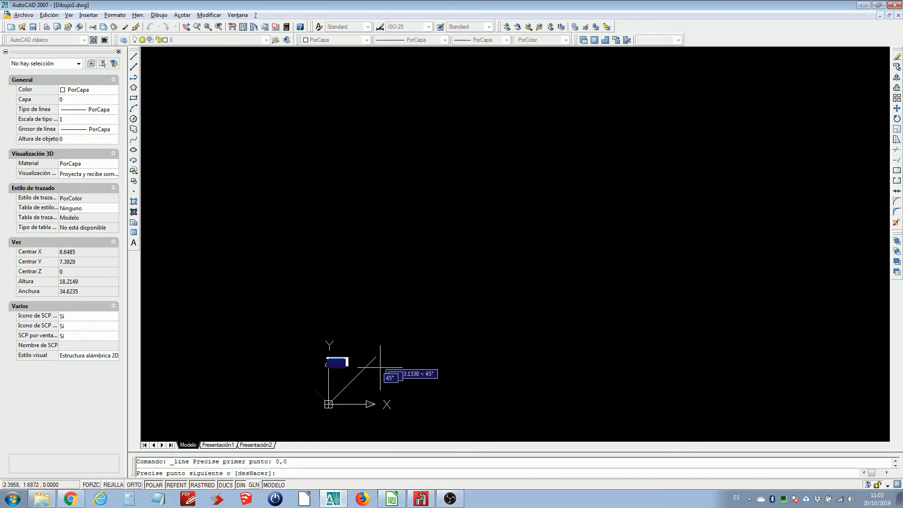
type("20")
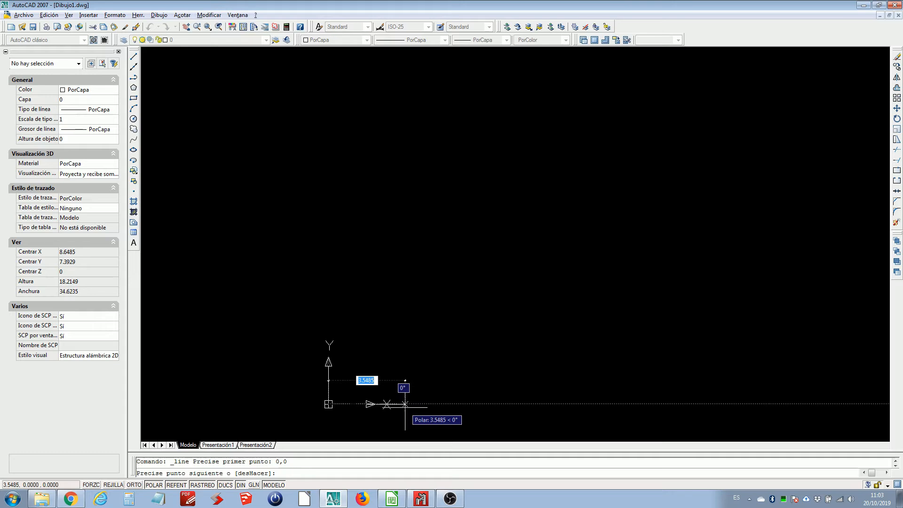
key("Return")
key("Escape")
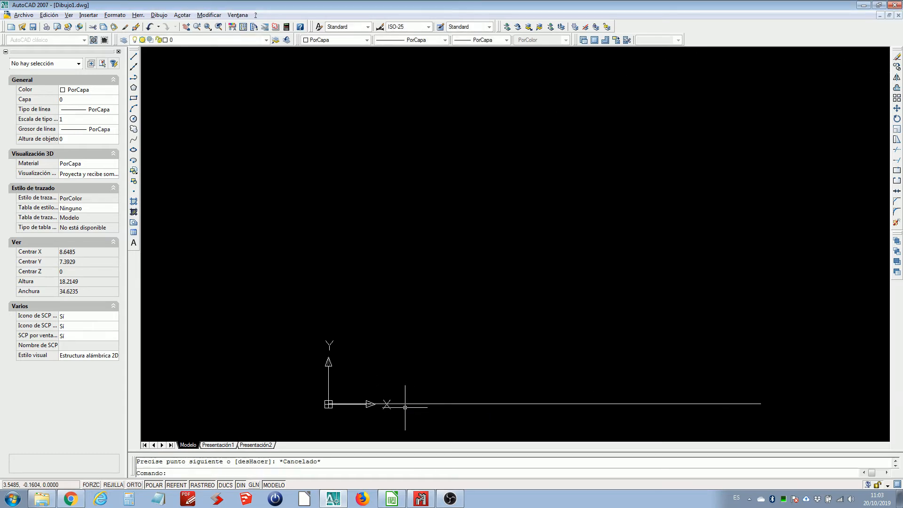
middle_click_drag(442, 355, 436, 313)
left_click(464, 319)
left_click(425, 381)
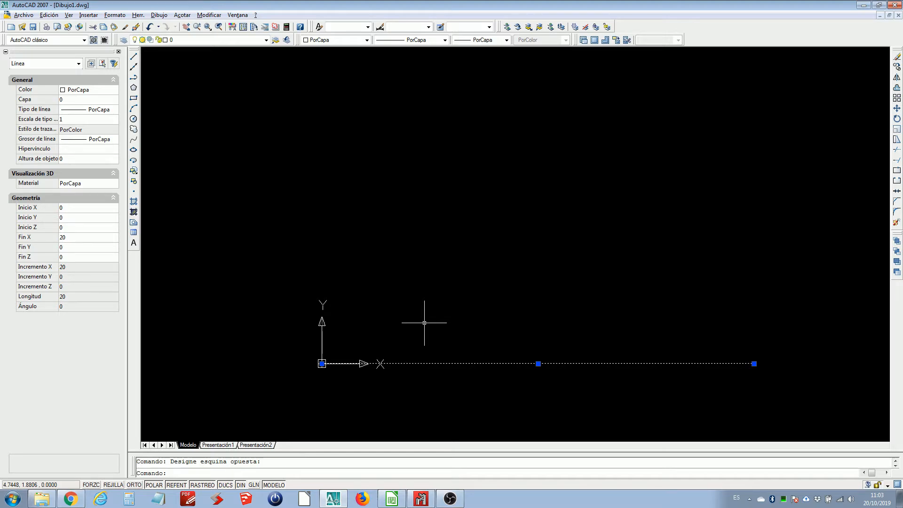
type("c")
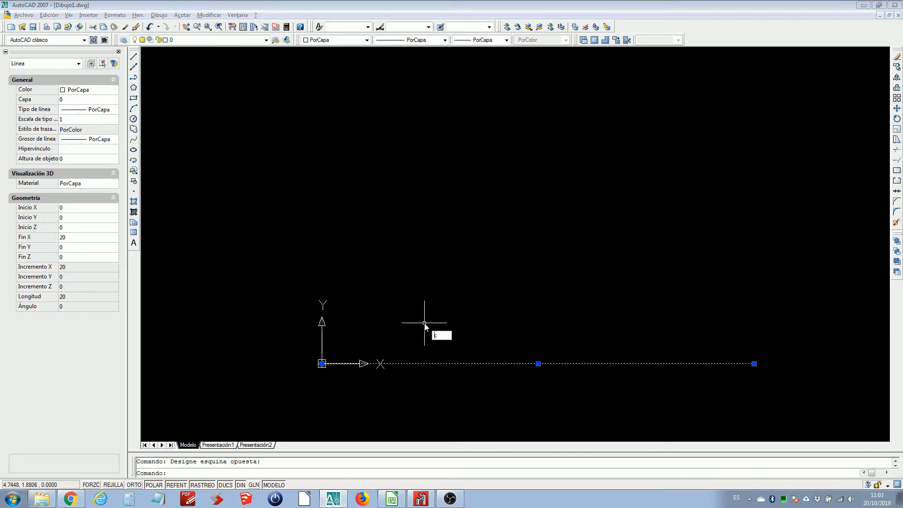
key("Escape")
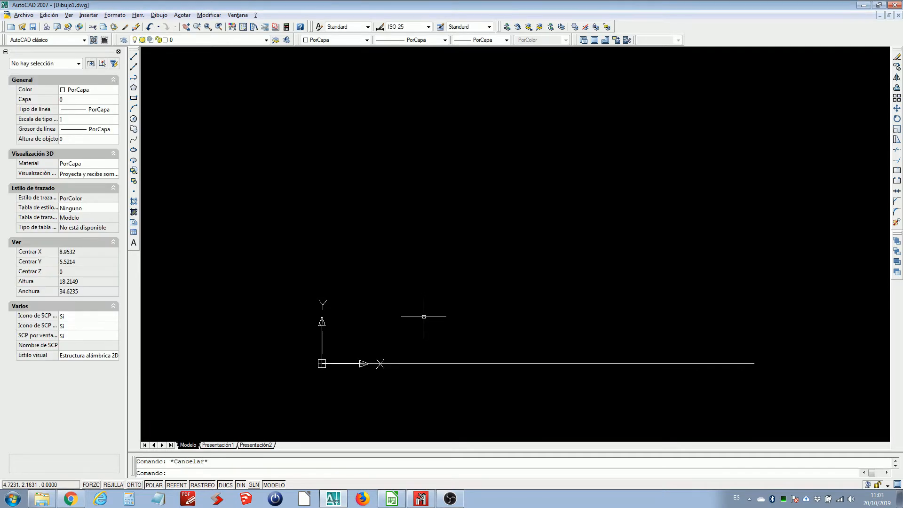
Copy the horizontal line vertically upward at distances of 5, 10, 15 and 20 units
left_click(438, 302)
left_click(409, 366)
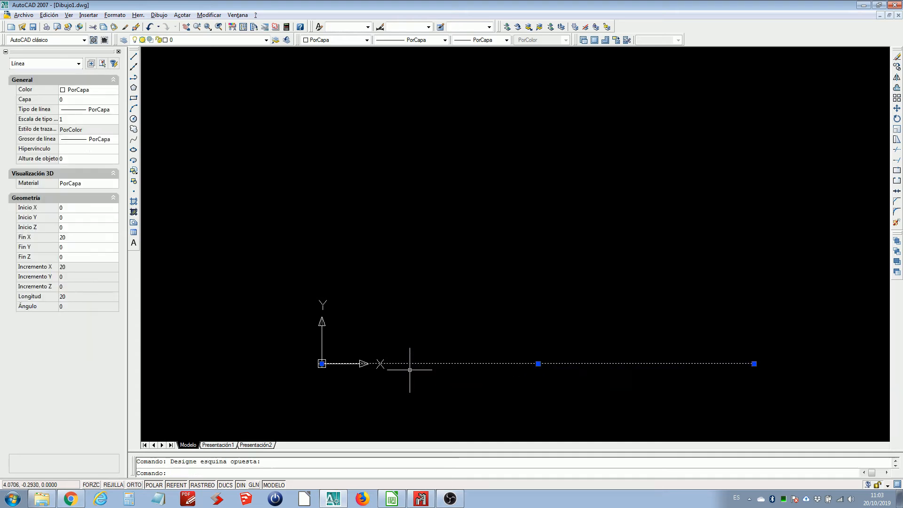
left_click(896, 67)
left_click(667, 245)
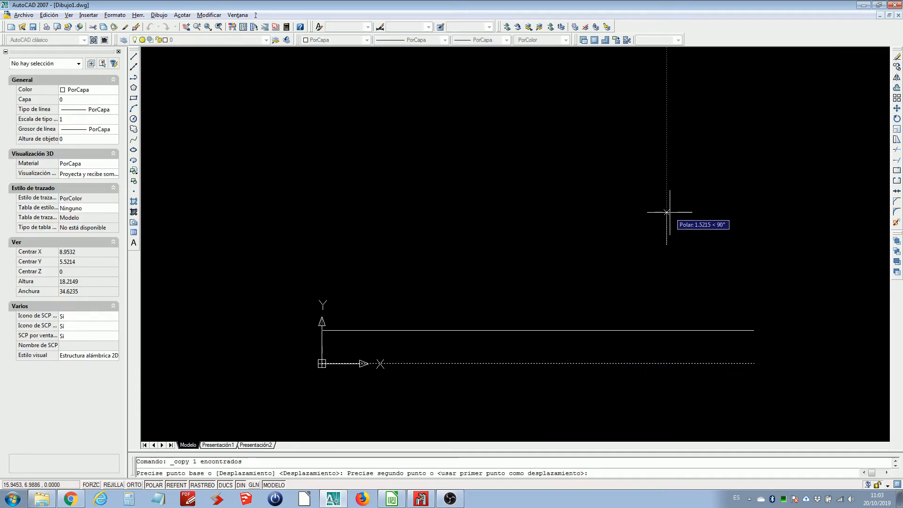
type("5")
key("Return")
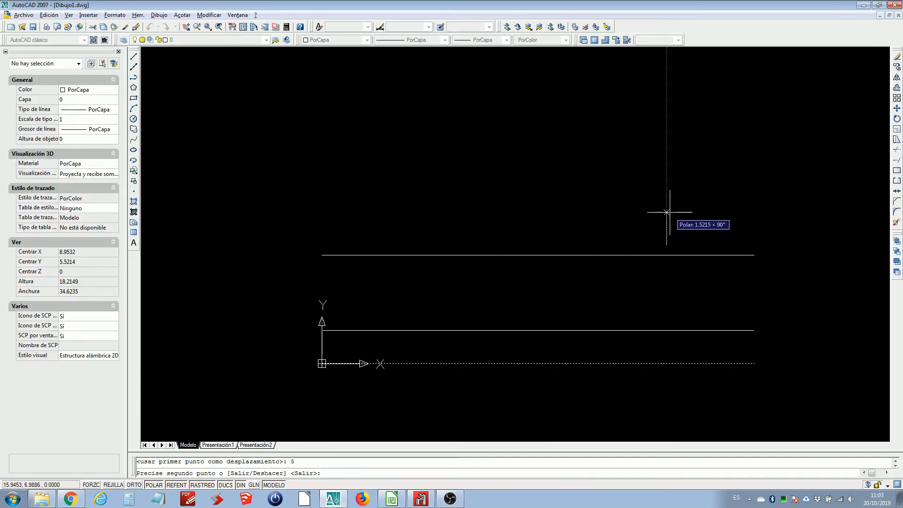
type("10")
key("Return")
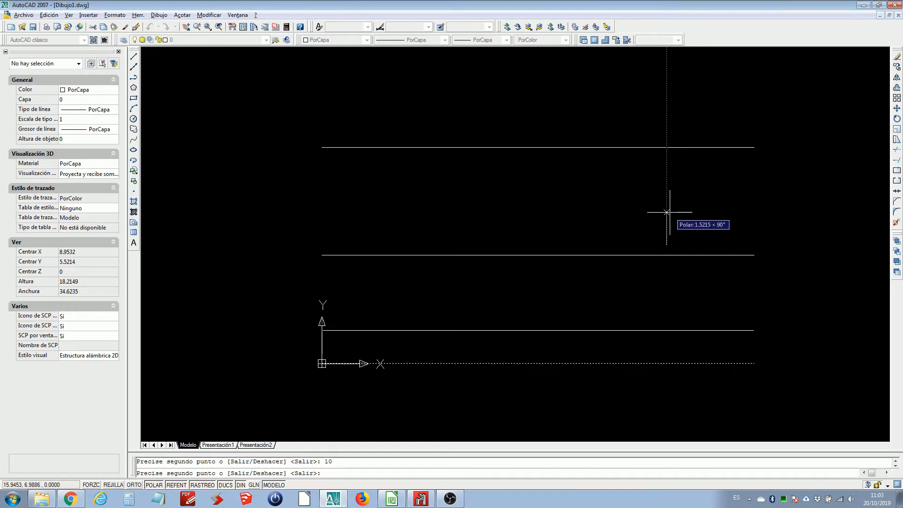
type("15")
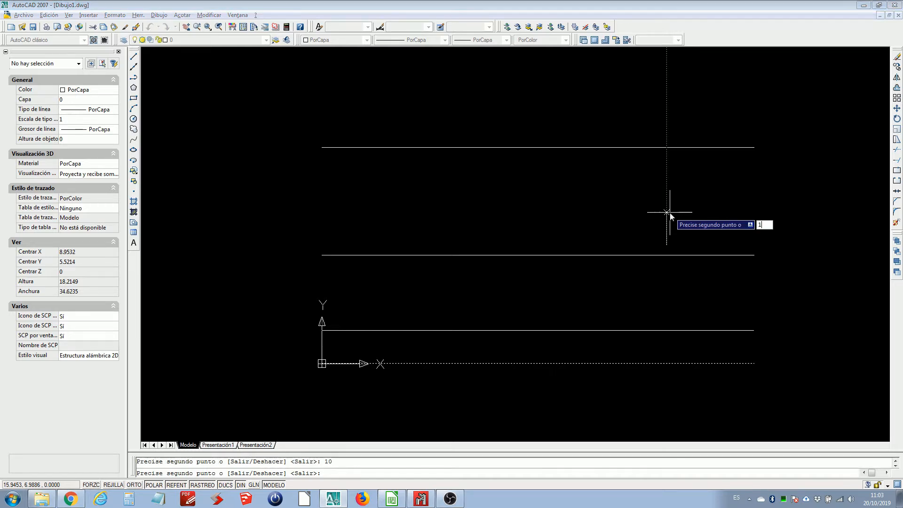
key("Return")
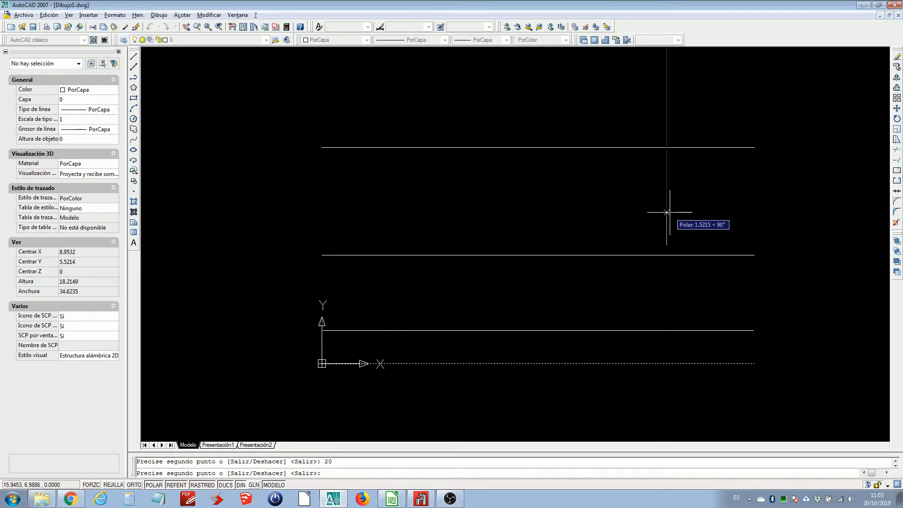
key("Escape")
scroll(670, 202, "down", 3)
middle_click_drag(617, 269, 527, 369)
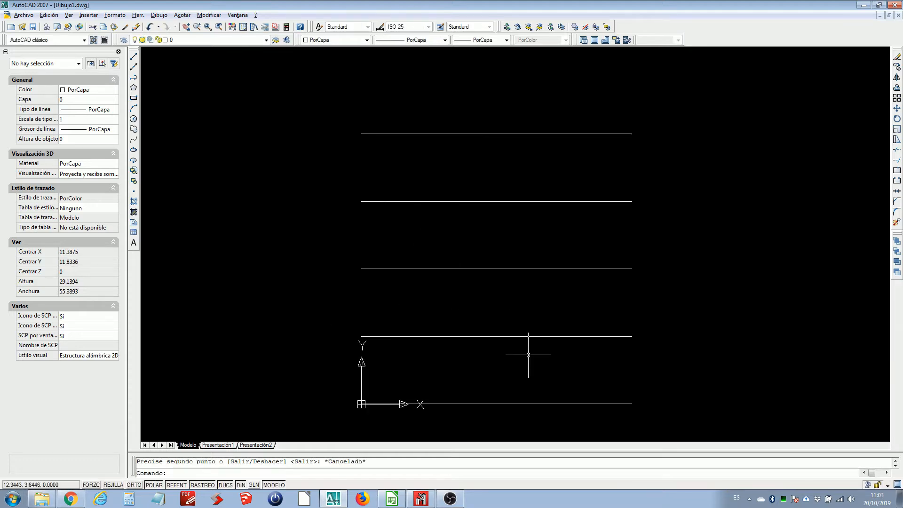
middle_click_drag(527, 310, 526, 284)
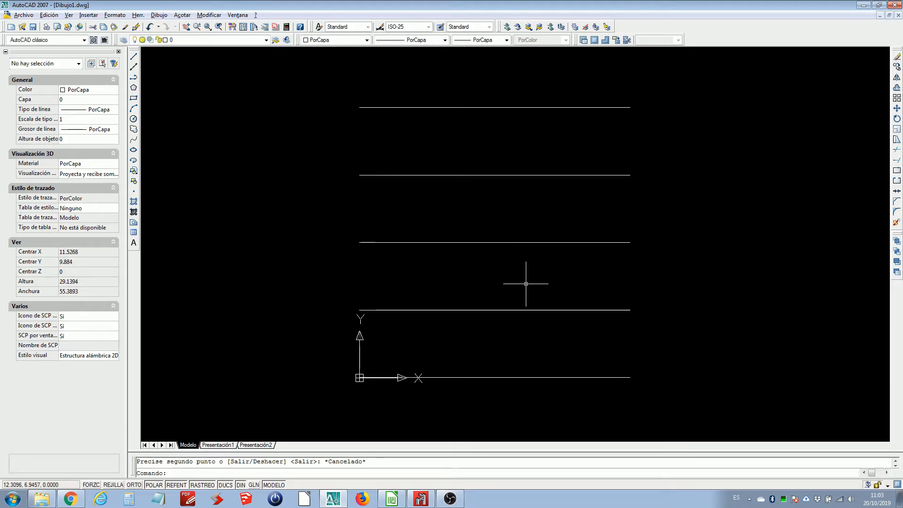
left_click(134, 56)
type("line Precise primer punto:")
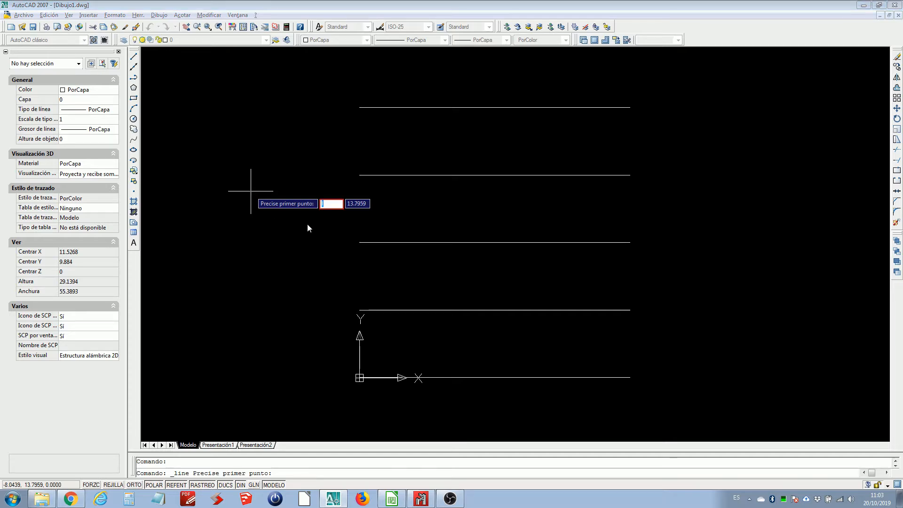
key("Escape")
Draw a vertical line from the origin to the left end of the uppermost horizontal line
left_click(133, 56)
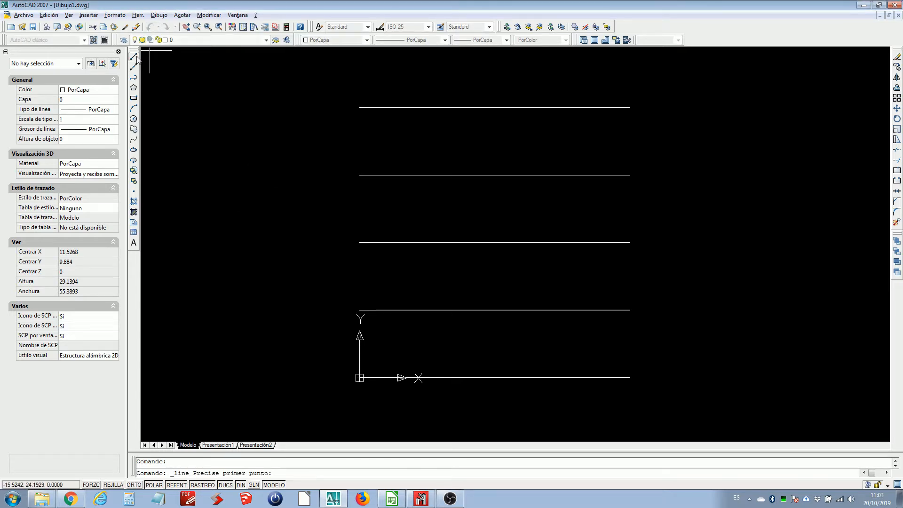
left_click(360, 377)
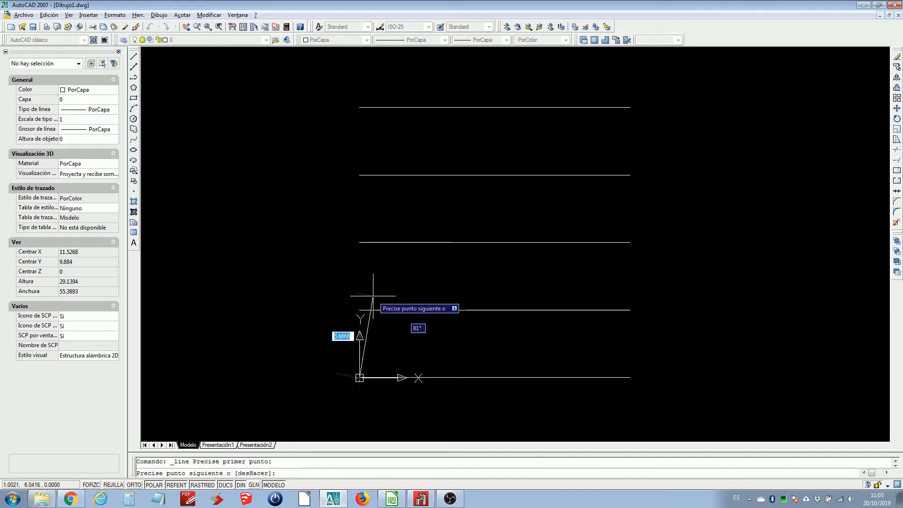
left_click(359, 107)
key("Escape")
Copy the vertical line horizontally to the right at distances of 5, 10, 15 and 20 units to complete the grid
left_click(378, 154)
left_click(336, 161)
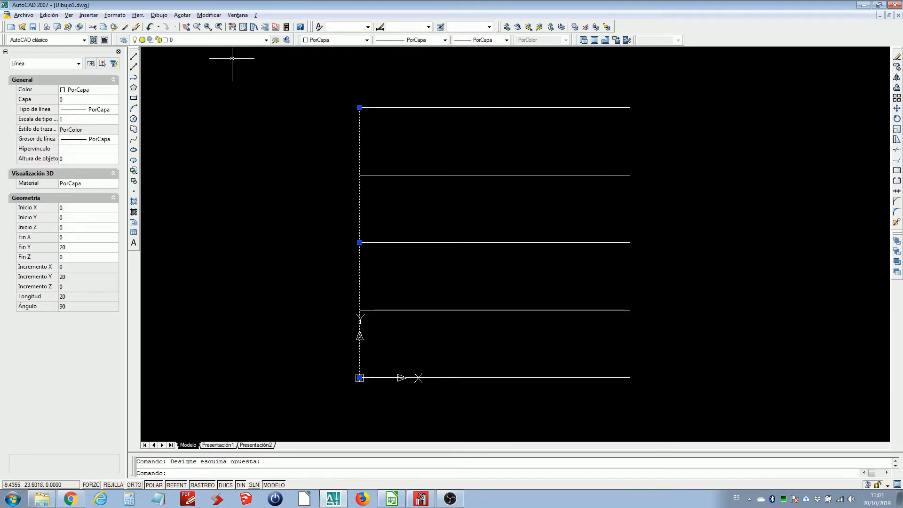
left_click(897, 66)
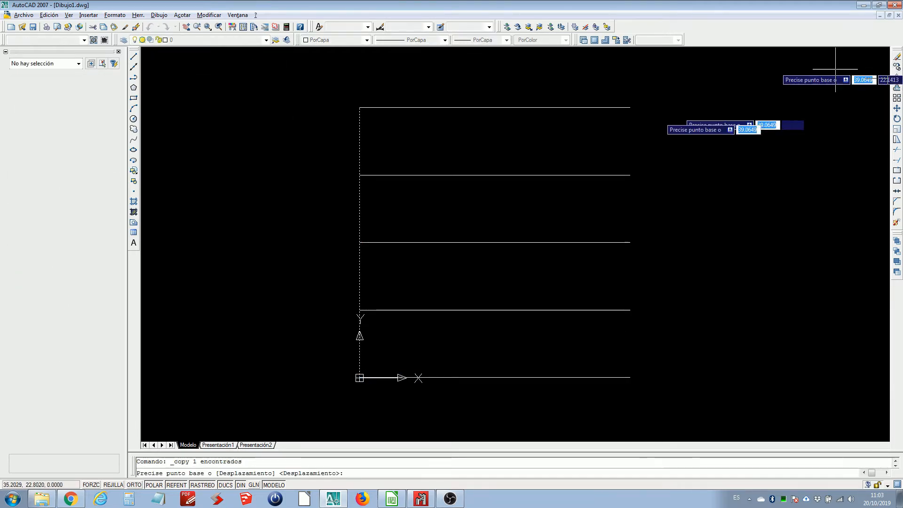
left_click(454, 147)
type("5")
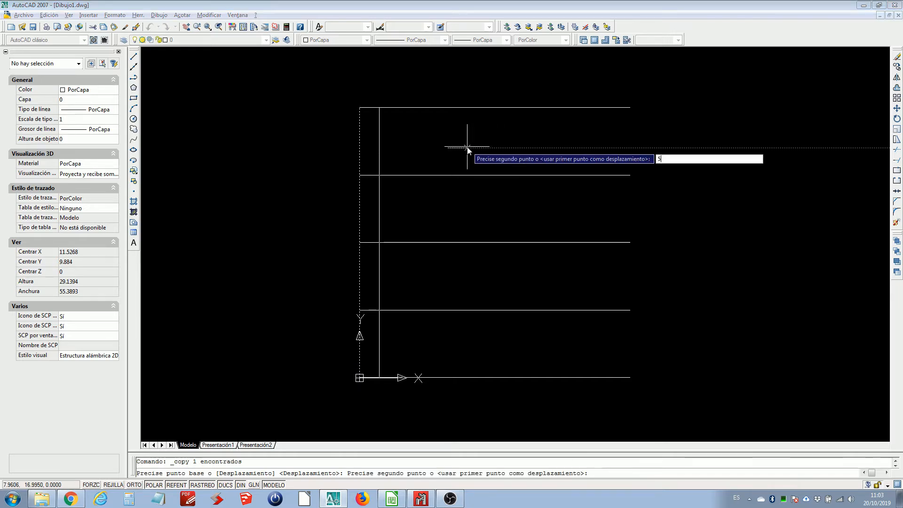
key("Return")
type("10")
key("Return")
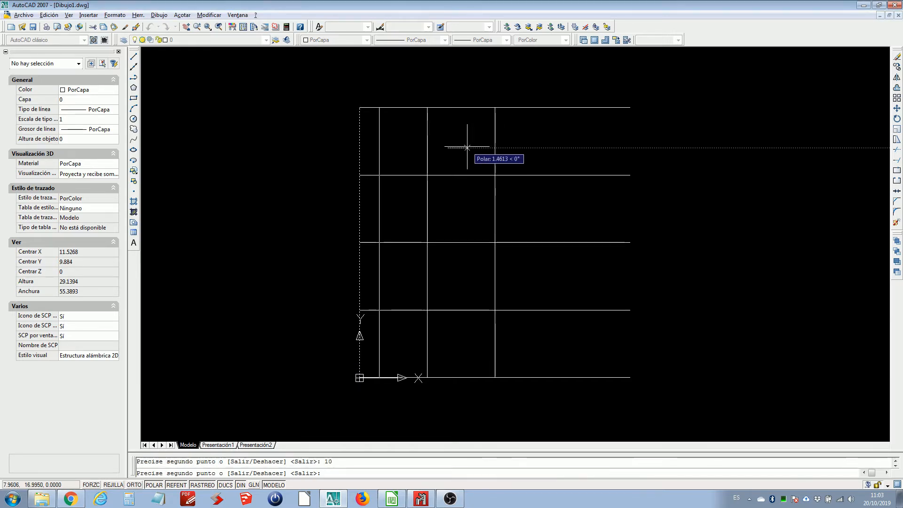
type("15")
key("Return")
key("Escape")
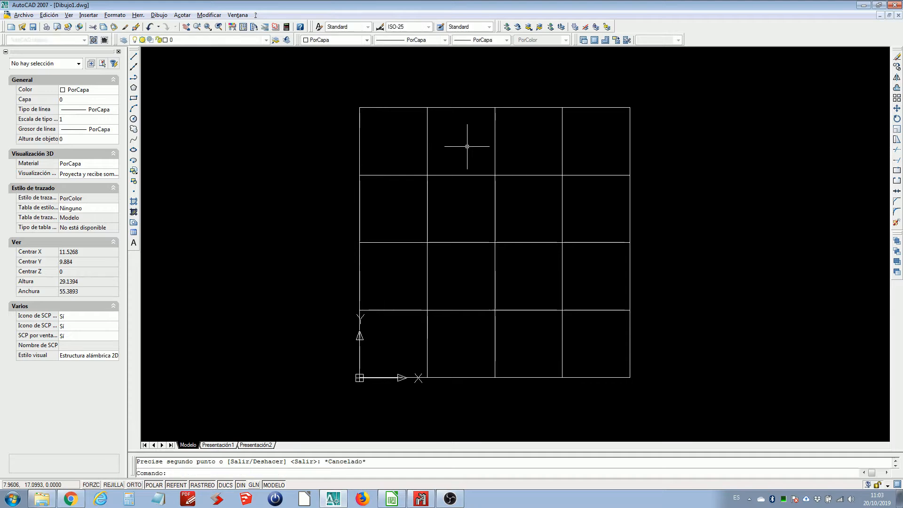
Place the single-line text "1" just below the grid's origin, with a height of 0.3 and a rotation of 0
middle_click_drag(473, 184, 445, 161)
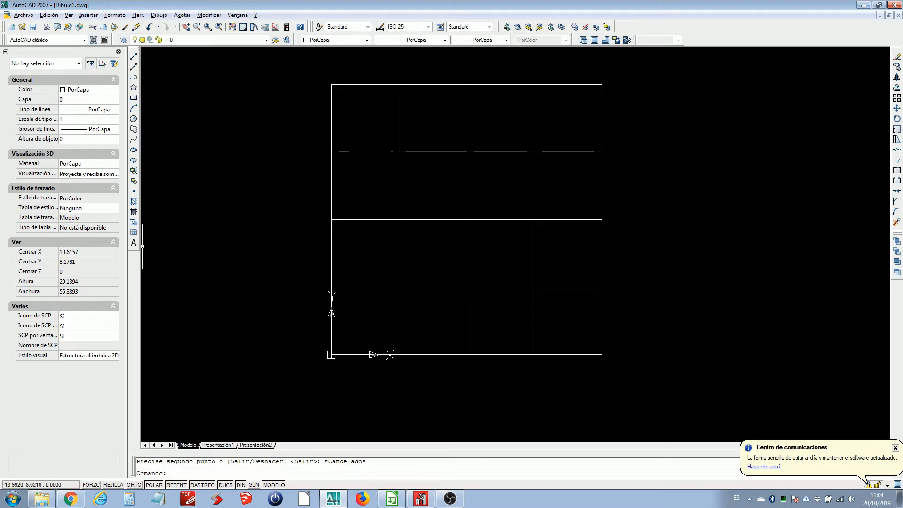
type("t")
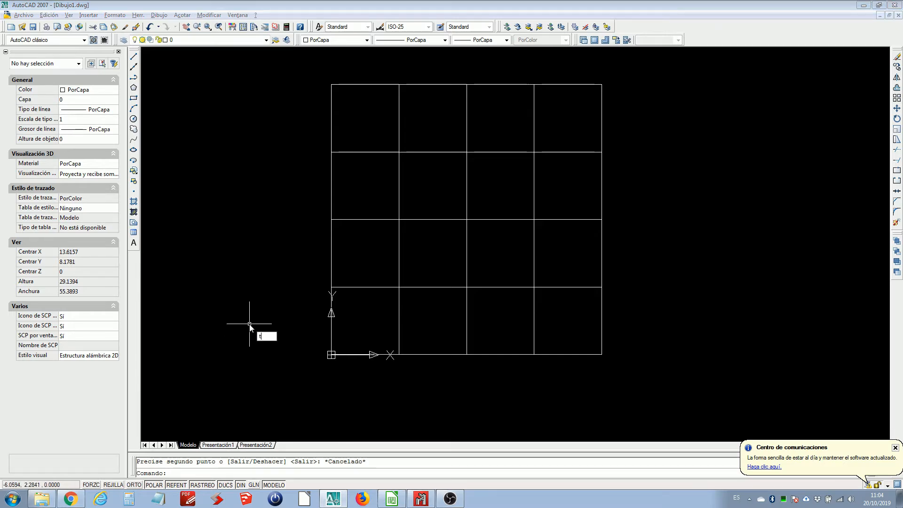
key("Return")
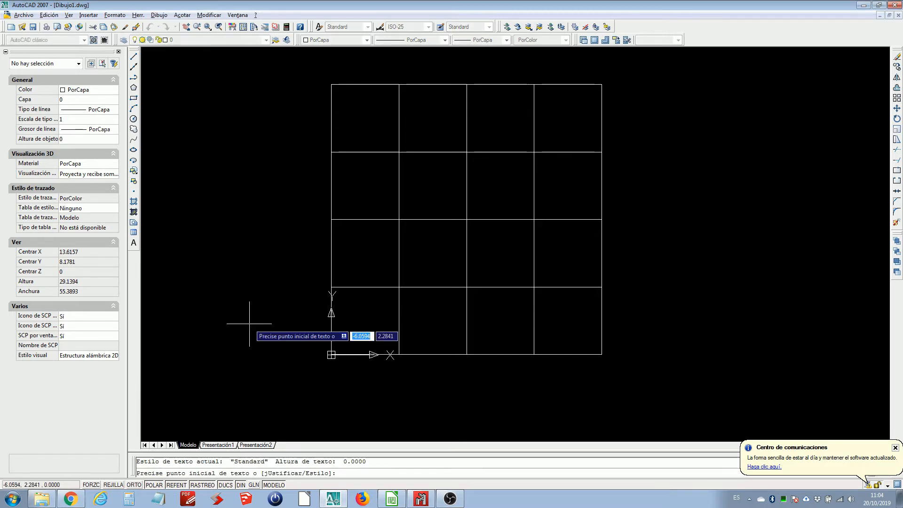
scroll(329, 372, "up", 6)
left_click(329, 299)
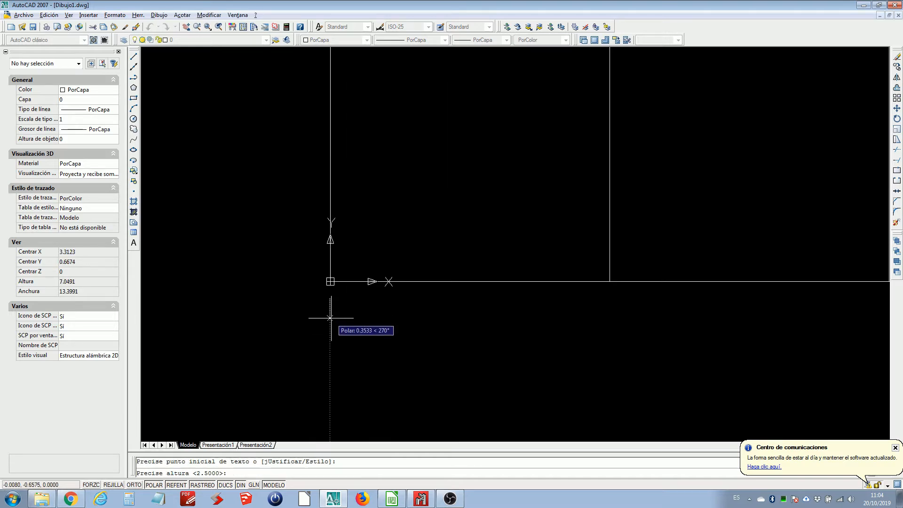
type("0.3")
key("Return")
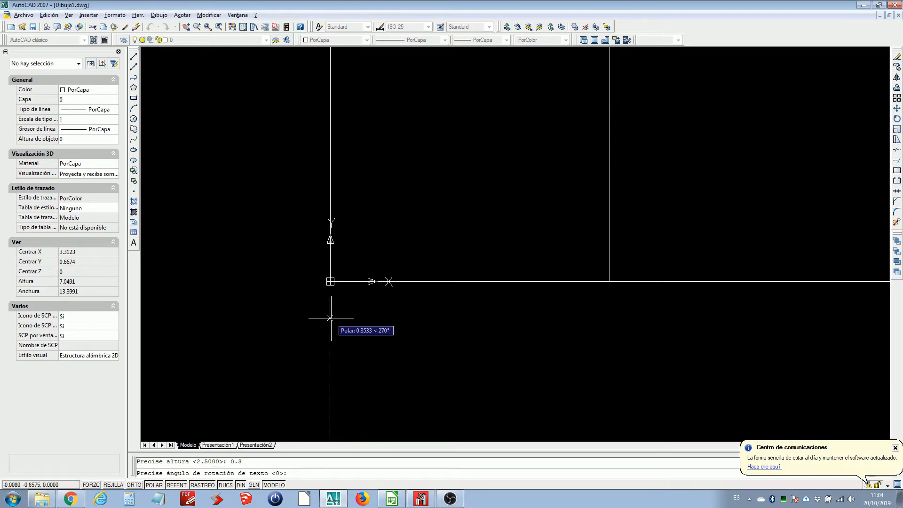
type("0")
key("Return")
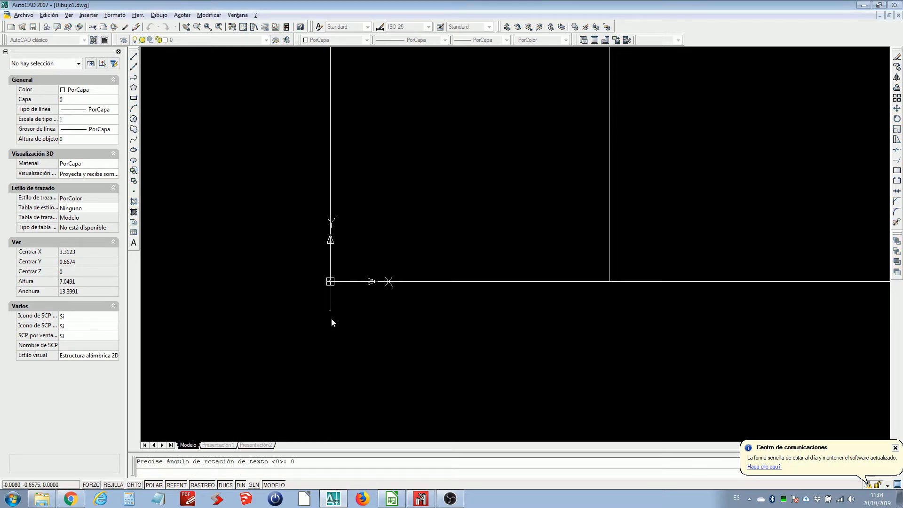
type("11")
key("BackSpace")
key("Return")
key("Return")
key("Escape")
Move the text "1" straight down by about 0.5 units, away from the grid's lowest line
scroll(315, 300, "up", 3)
left_click(423, 268)
left_click(316, 309)
scroll(316, 309, "down", 4)
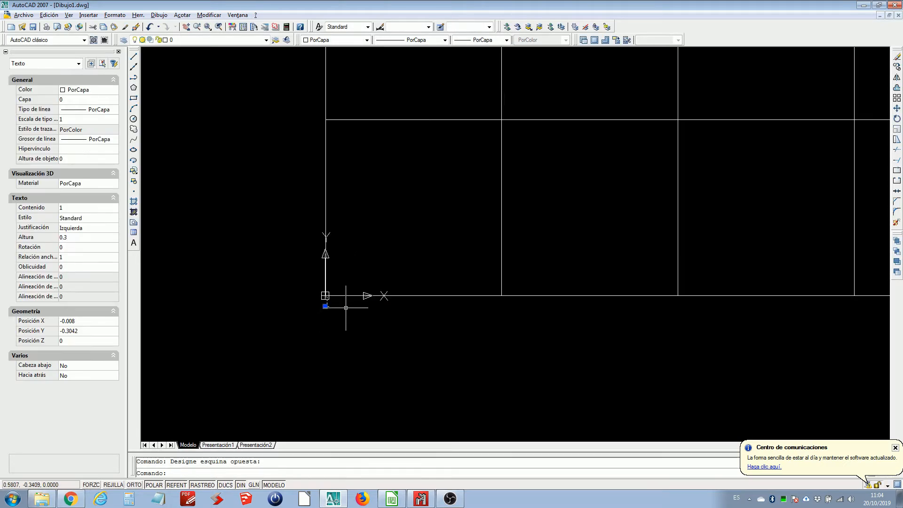
type("d")
key("Return")
left_click(389, 320)
left_click(388, 337)
key("Escape")
Copy the "1" label from the origin to the lower ends of the other four vertical grid lines
left_click(359, 316)
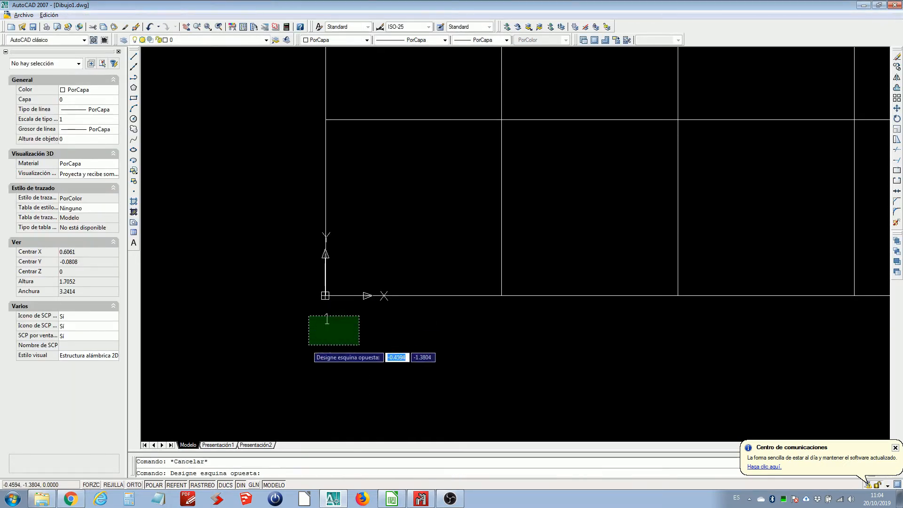
left_click(308, 345)
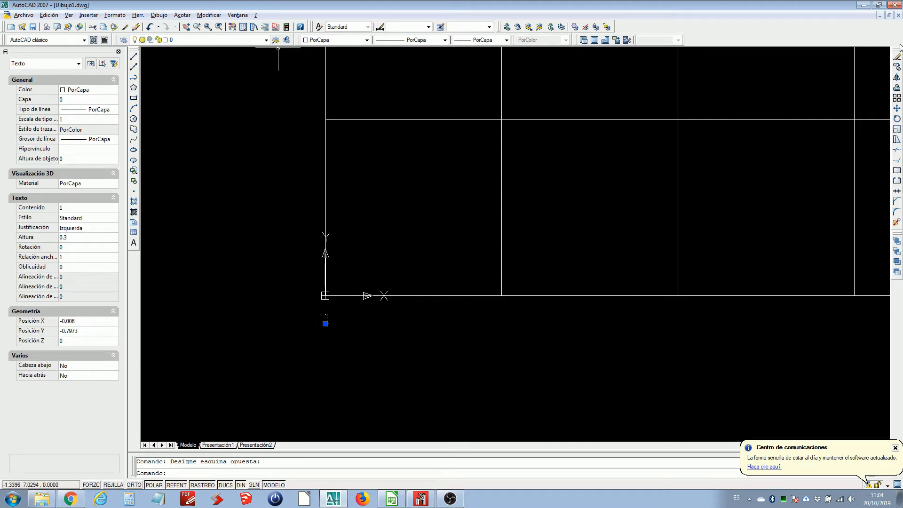
left_click(897, 67)
left_click(325, 295)
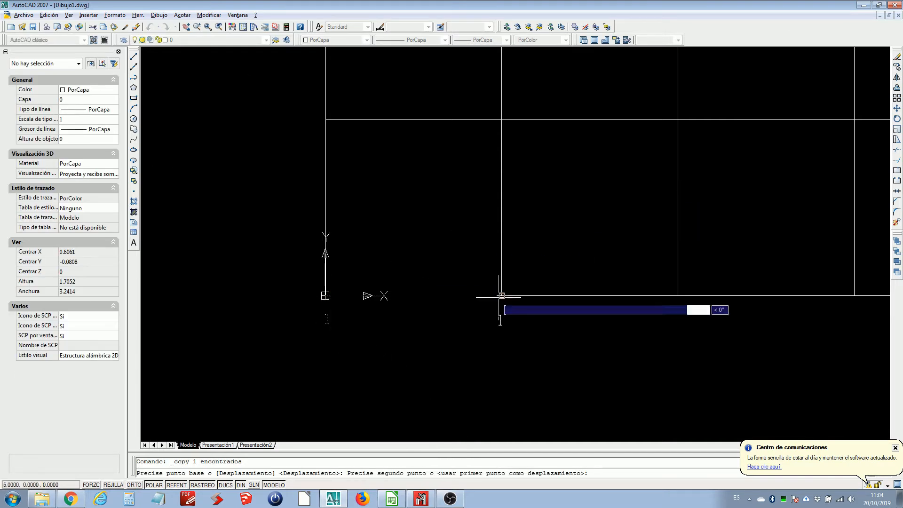
left_click(502, 296)
left_click(677, 296)
middle_click_drag(731, 299, 468, 335)
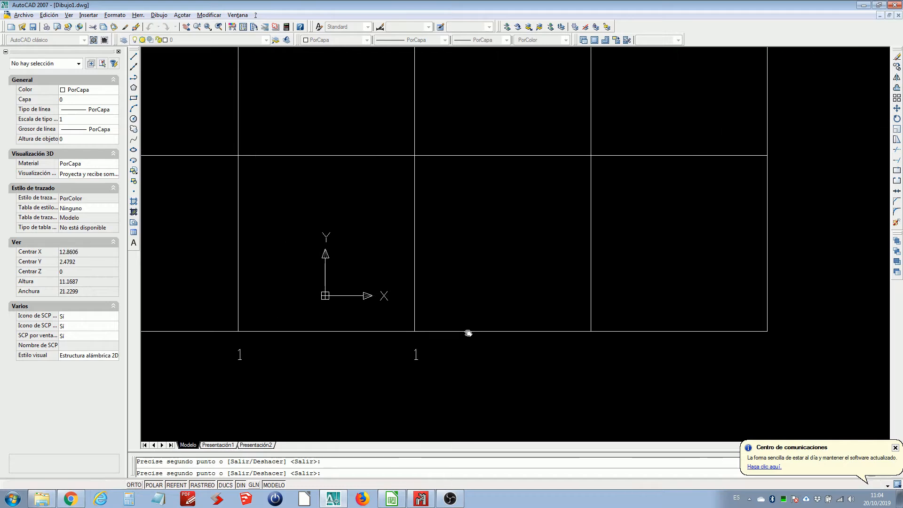
left_click(590, 331)
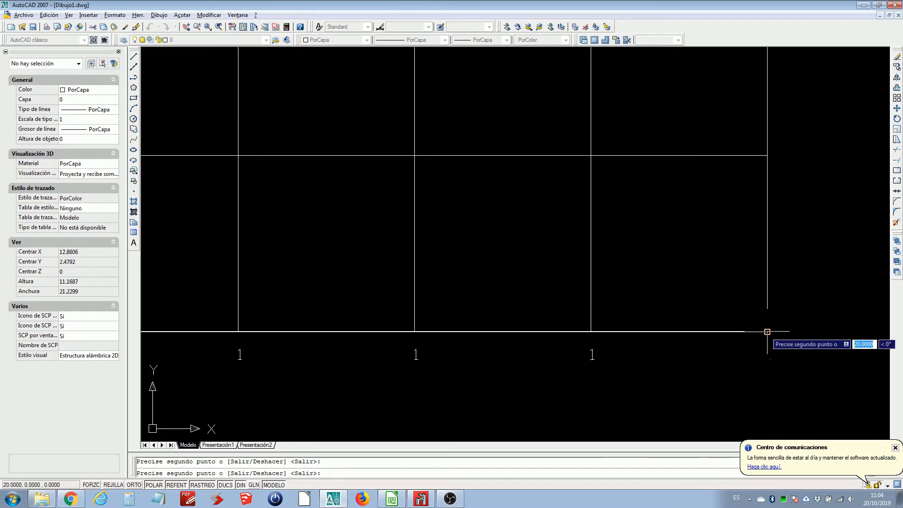
scroll(800, 329, "down", 5)
key("Return")
scroll(524, 244, "up", 5)
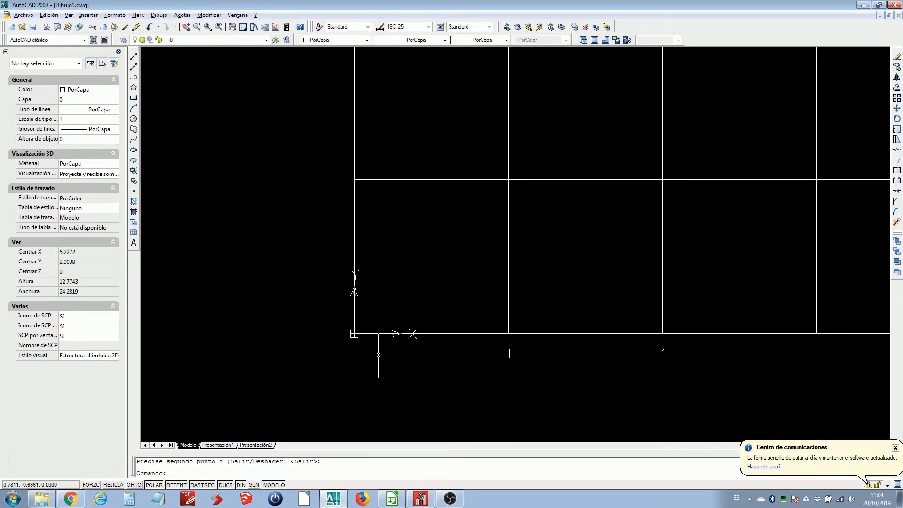
left_click(317, 333)
left_click(394, 380)
type("cp")
key("Return")
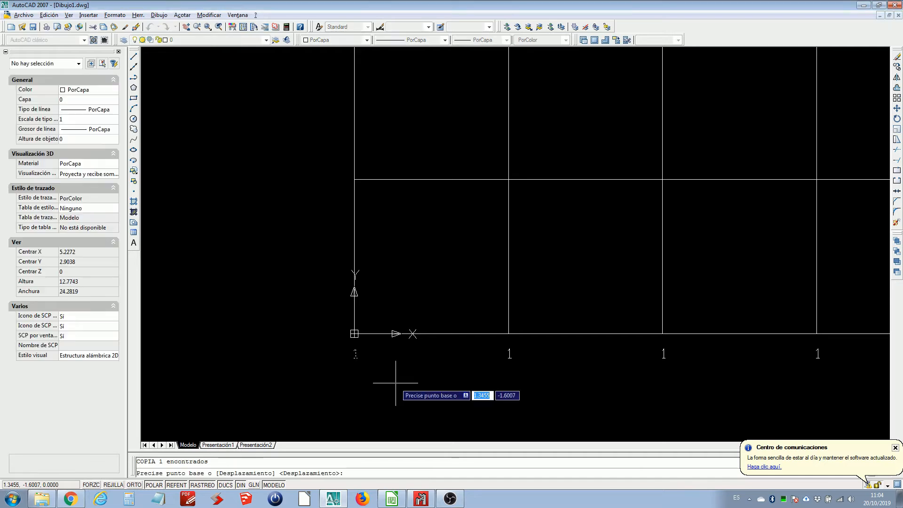
key("Escape")
Copy the "1" label below the origin to the left end of each of the five horizontal grid lines
left_click(364, 353)
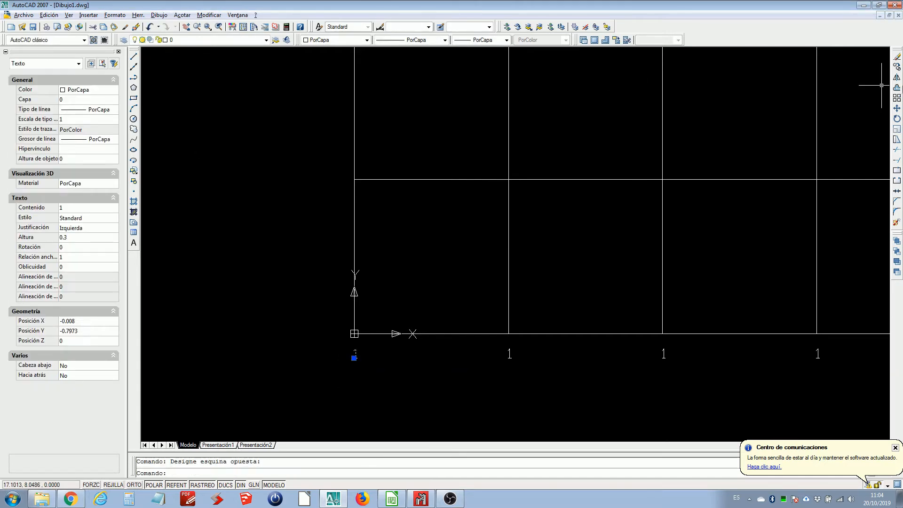
left_click(896, 67)
left_click(423, 392)
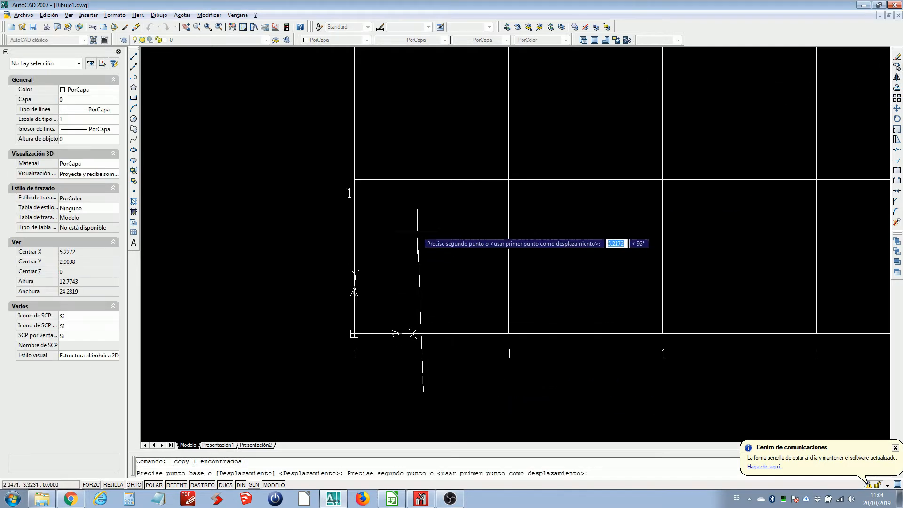
left_click(405, 372)
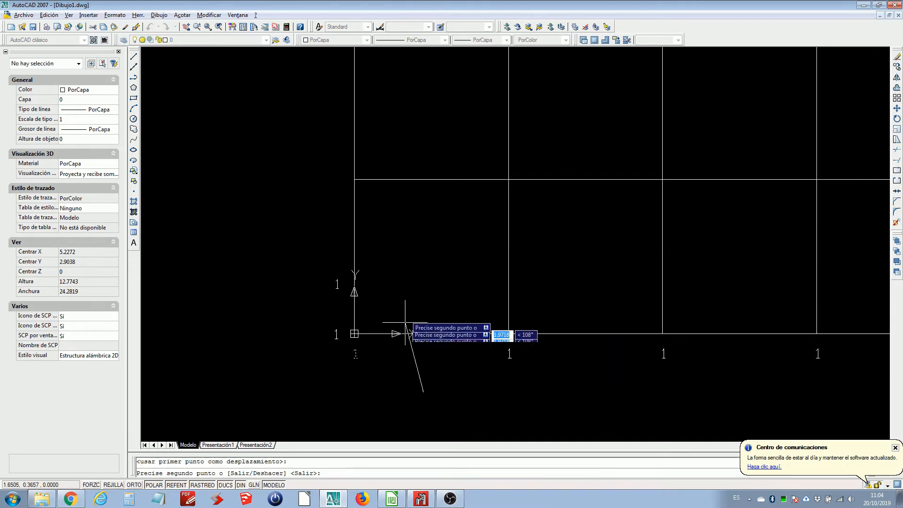
left_click(405, 216)
middle_click_drag(415, 160, 403, 366)
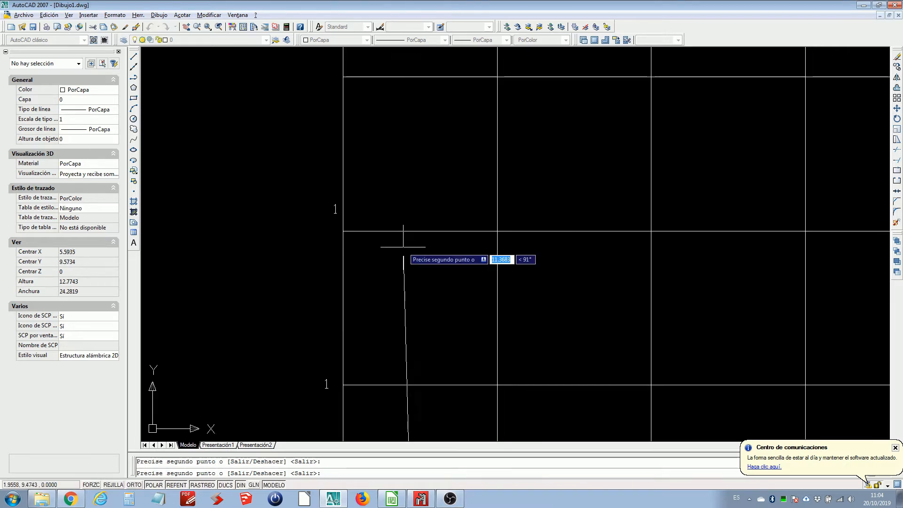
left_click(394, 268)
middle_click_drag(408, 182, 393, 358)
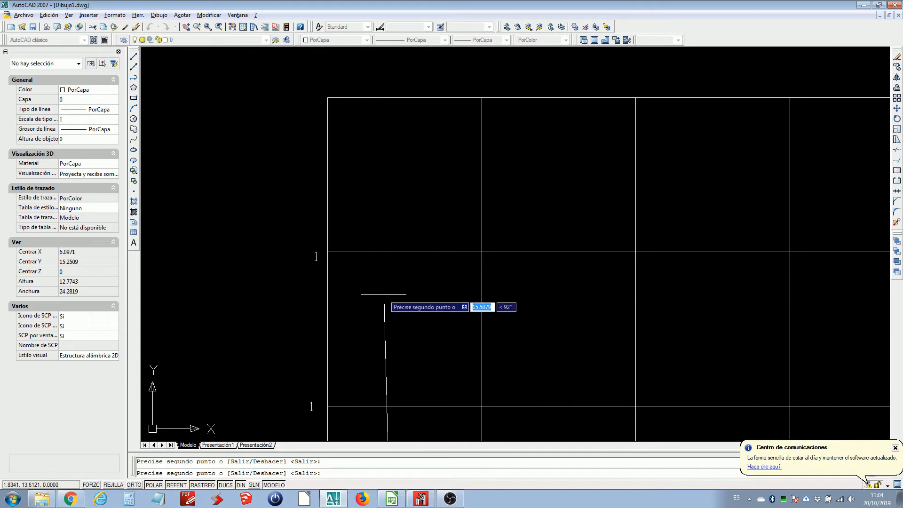
key("Escape")
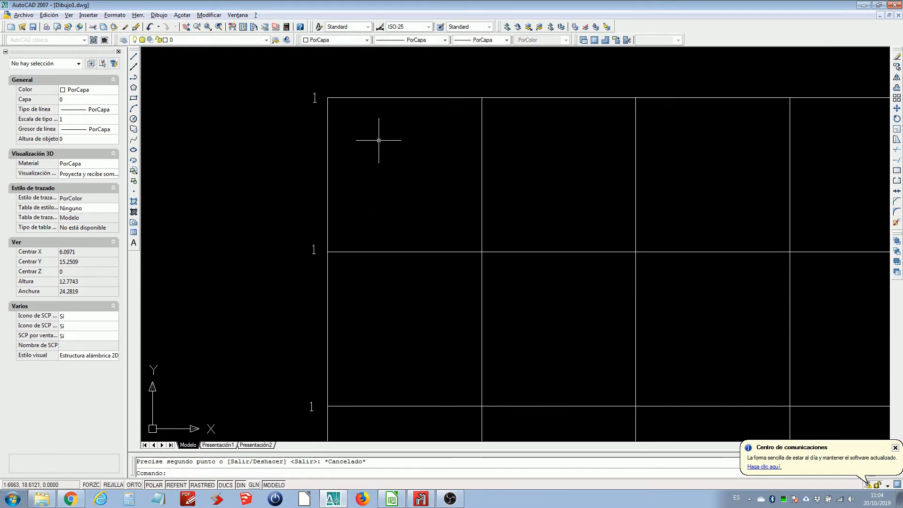
Change the labels below the second and third vertical grid lines to 2 and 3
scroll(393, 298, "down", 2)
middle_click_drag(395, 350, 378, 166)
scroll(381, 169, "up", 3)
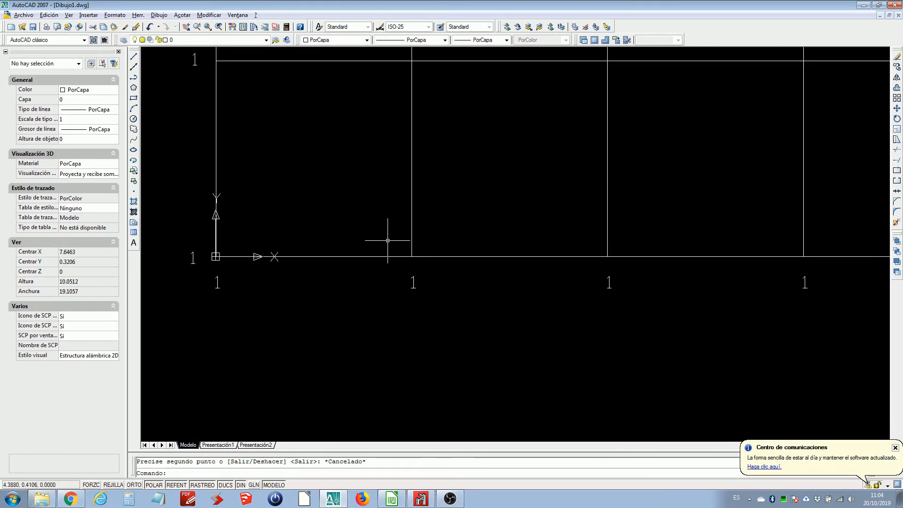
double_click(413, 283)
type("2")
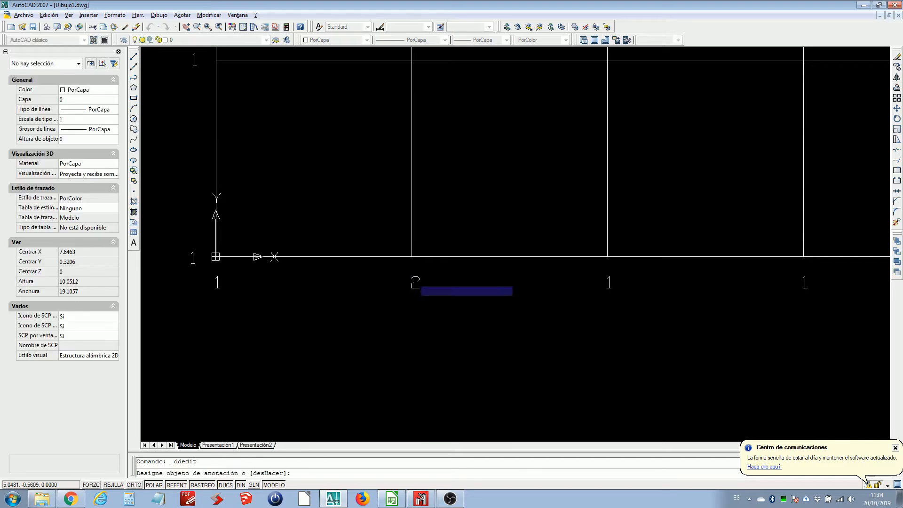
key("Return")
left_click(609, 281)
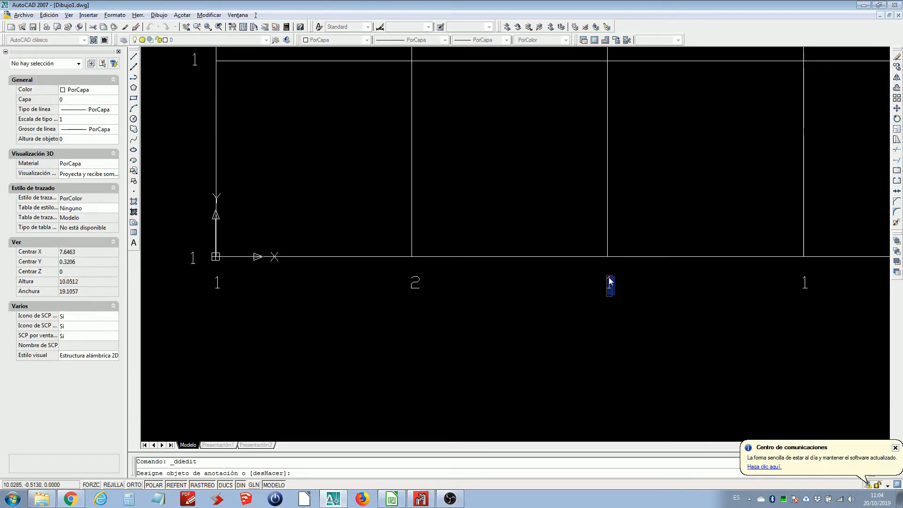
type("3")
key("Return")
Change the labels below the fourth and fifth vertical grid lines to 4 and 5
scroll(608, 282, "down", 3)
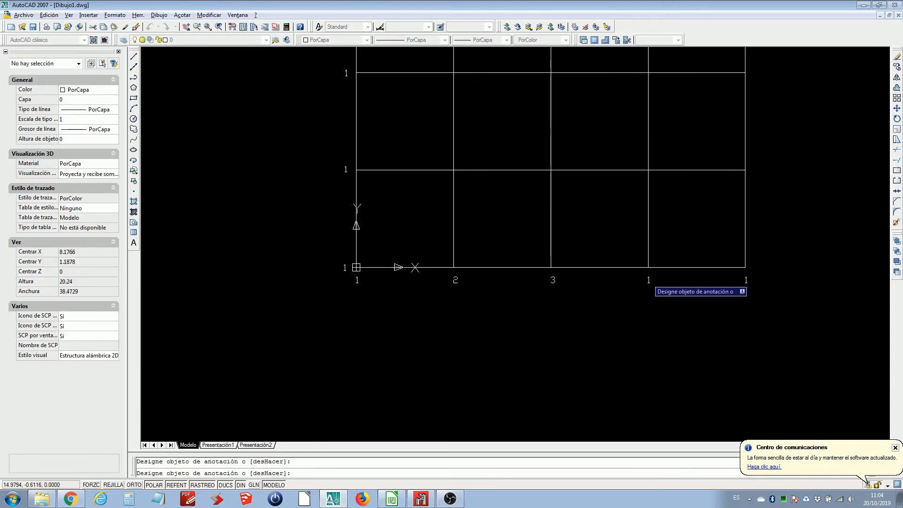
left_click(649, 280)
type("4")
key("Return")
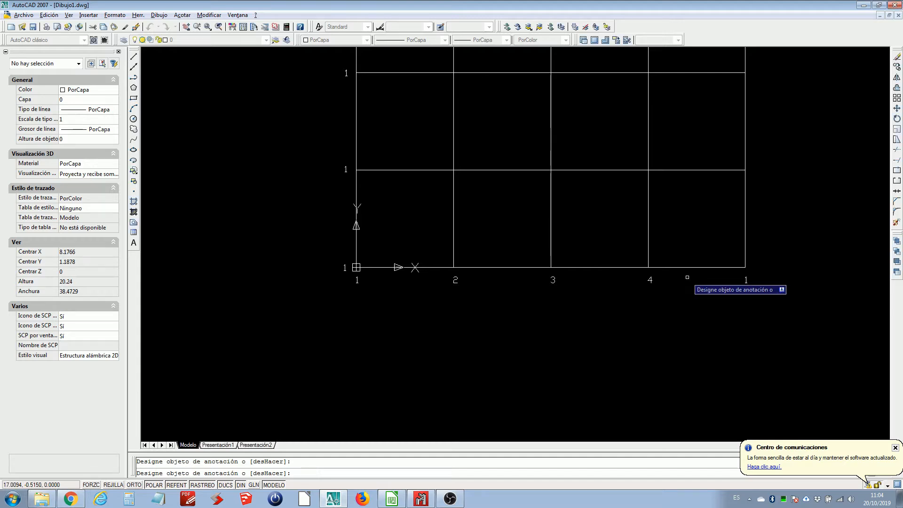
left_click(745, 280)
middle_click_drag(756, 265, 732, 309)
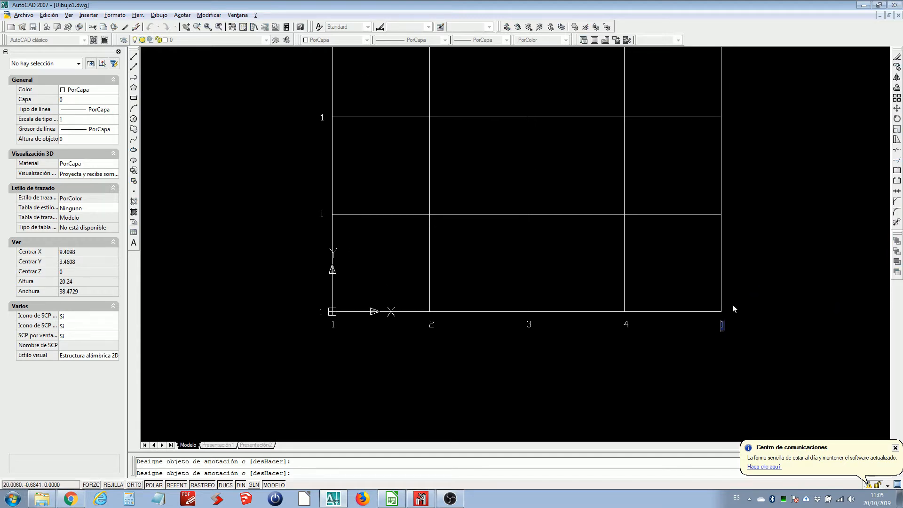
type("5")
key("Return")
Change the label beside the lowest horizontal grid line to a capital A and finish text editing
middle_click_drag(518, 263, 515, 336)
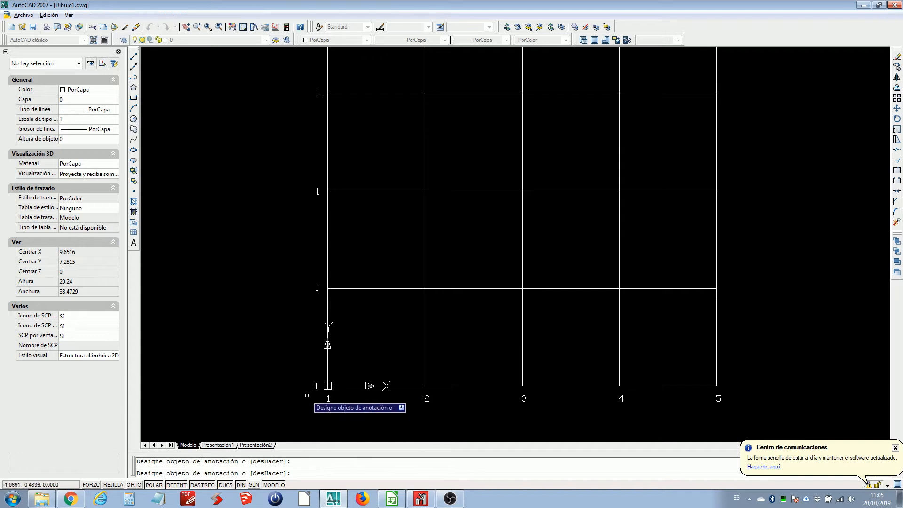
left_click(318, 384)
scroll(322, 379, "up", 5)
key("BackSpace")
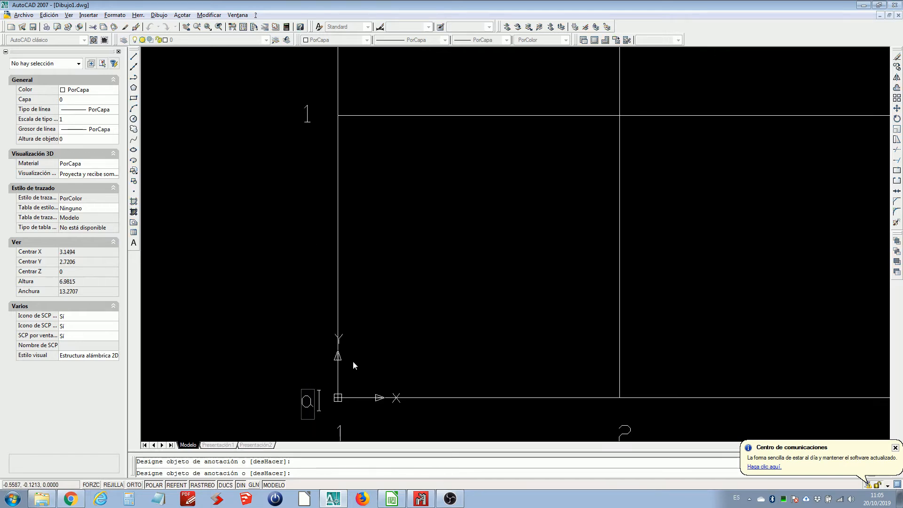
key("Caps_Lock")
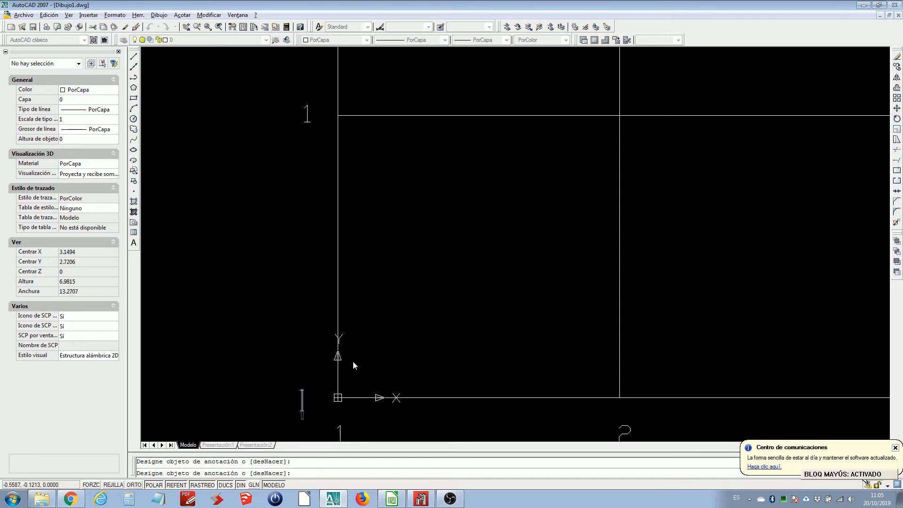
type("A")
key("Return")
key("Escape")
scroll(353, 361, "down", 5)
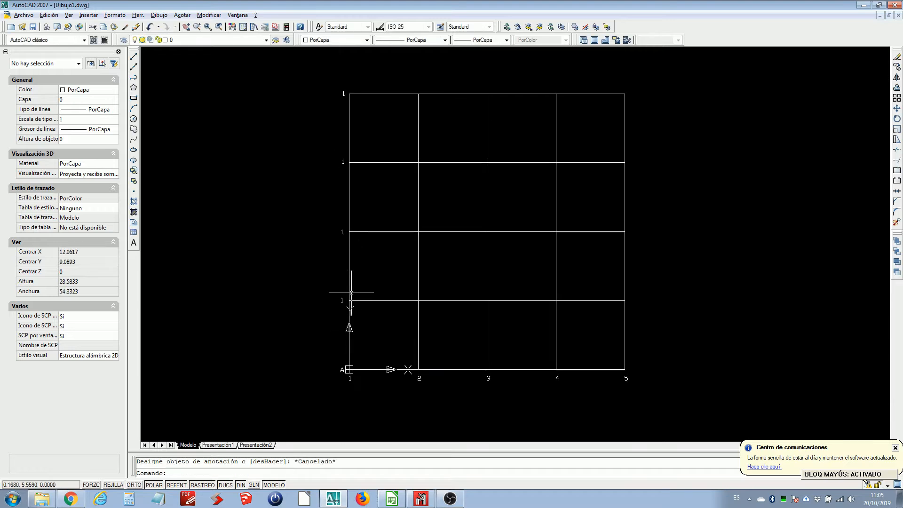
Change the labels beside the second and third horizontal grid lines from the origin to B and C
scroll(334, 298, "up", 5)
double_click(328, 305)
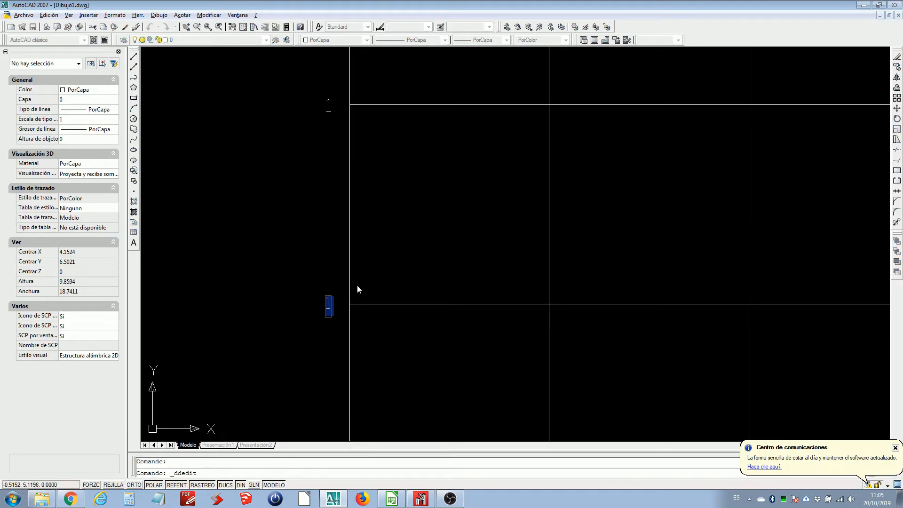
type("B")
key("Return")
scroll(367, 269, "down", 5)
scroll(374, 268, "up", 2)
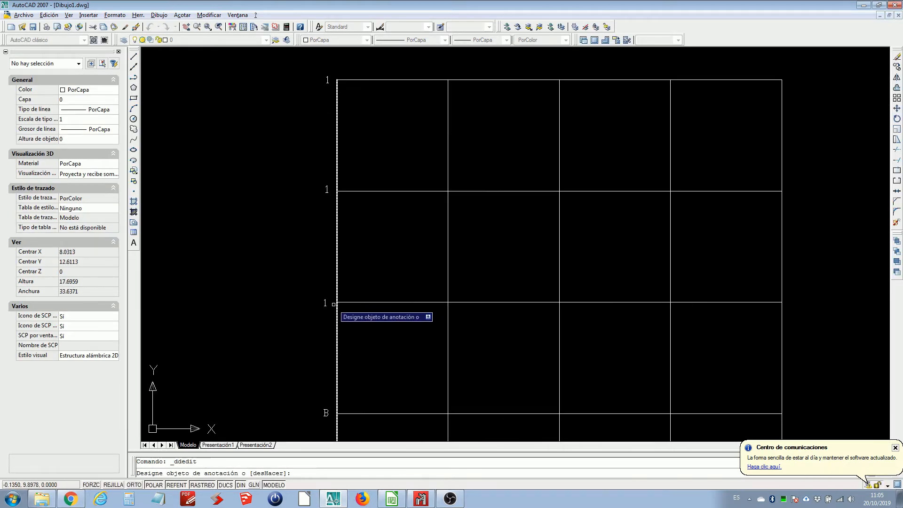
left_click(329, 303)
type("C")
key("Return")
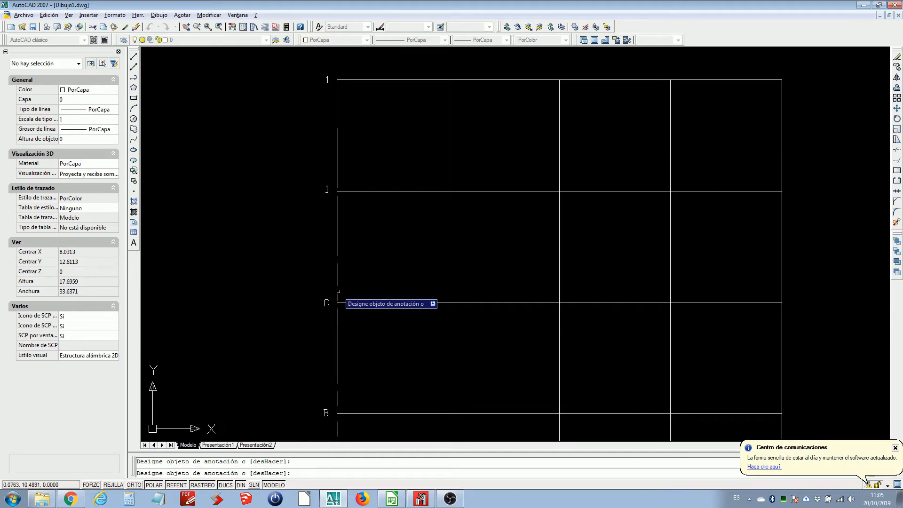
Change the label beside the fourth horizontal grid line from the origin to D
middle_click_drag(341, 181, 330, 285)
left_click(317, 290)
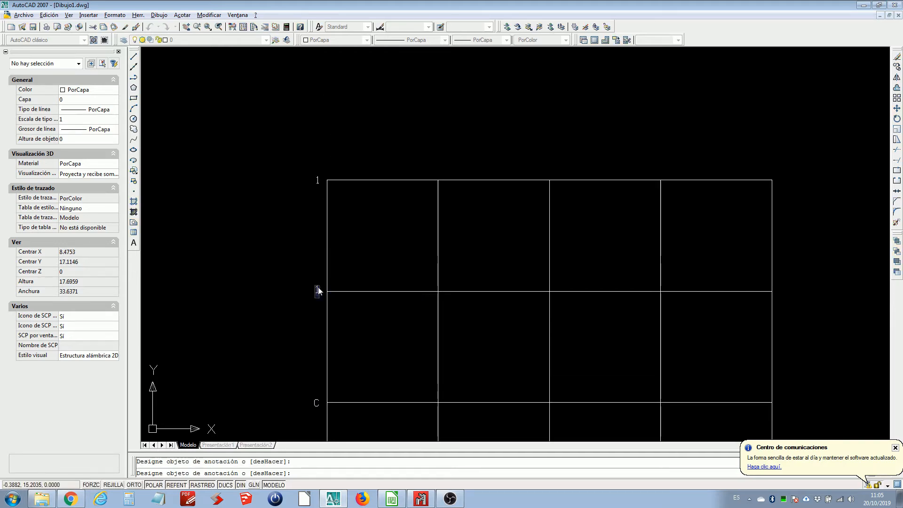
type("D")
key("Return")
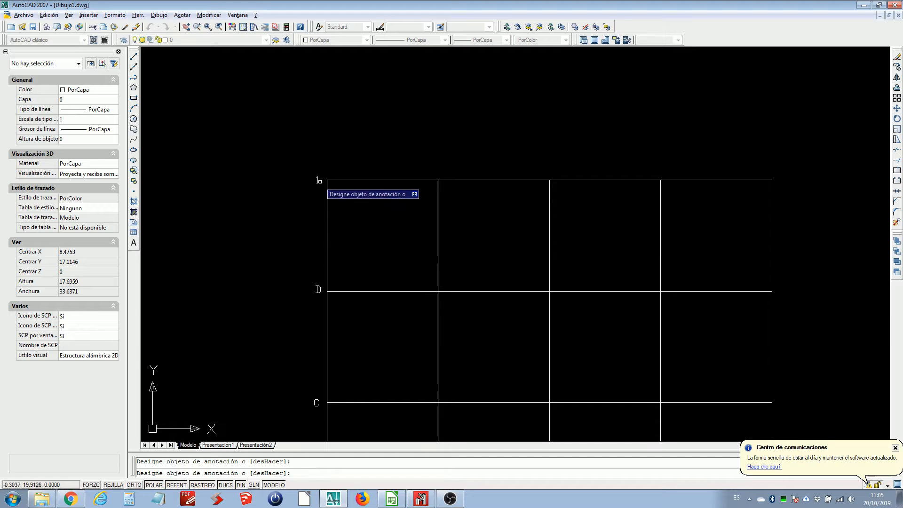
Change the label beside the uppermost horizontal grid line to E, finish text editing and fit the whole grid in view
middle_click_drag(340, 173, 341, 181)
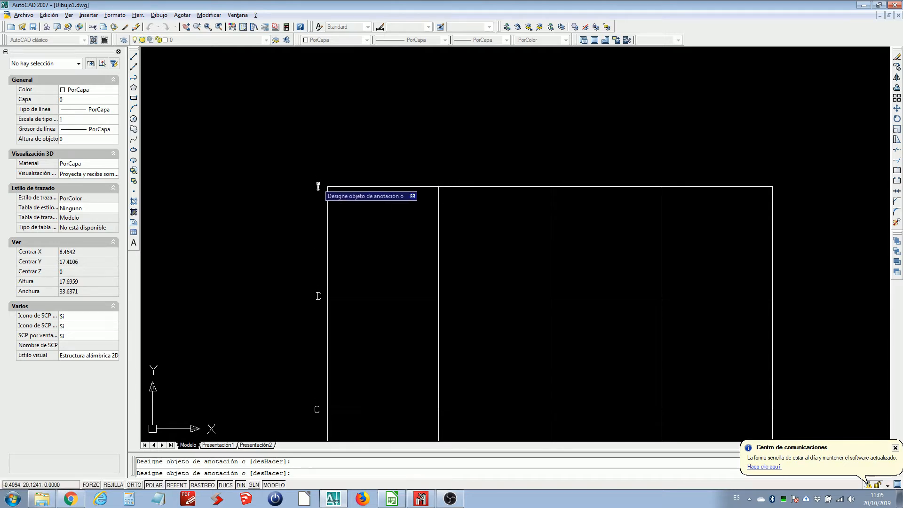
left_click(319, 184)
scroll(329, 174, "up", 3)
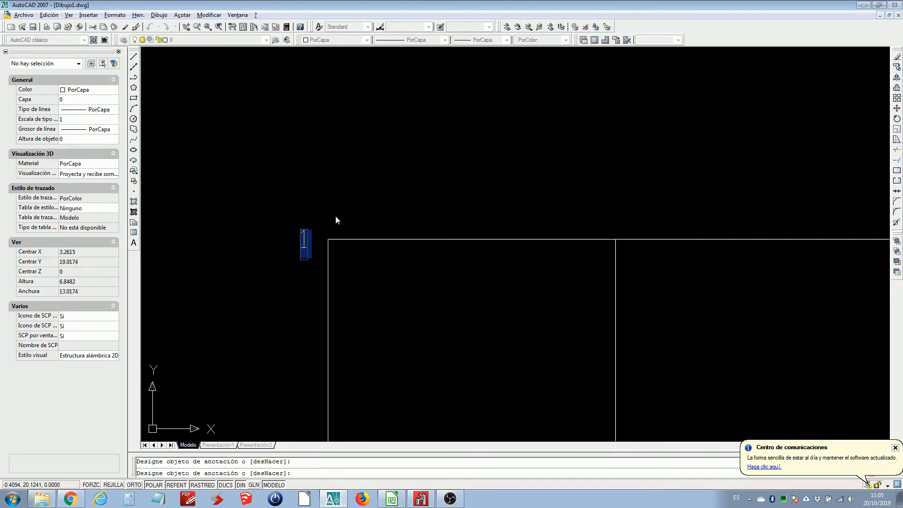
scroll(338, 221, "down", 2)
key("Escape")
key("Escape")
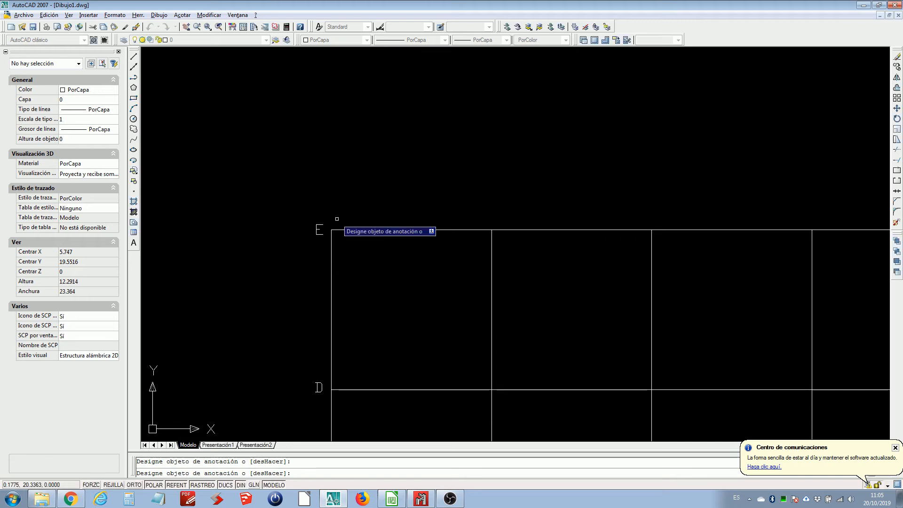
middle_click_drag(392, 288, 333, 181)
middle_click(334, 182)
middle_click(334, 182)
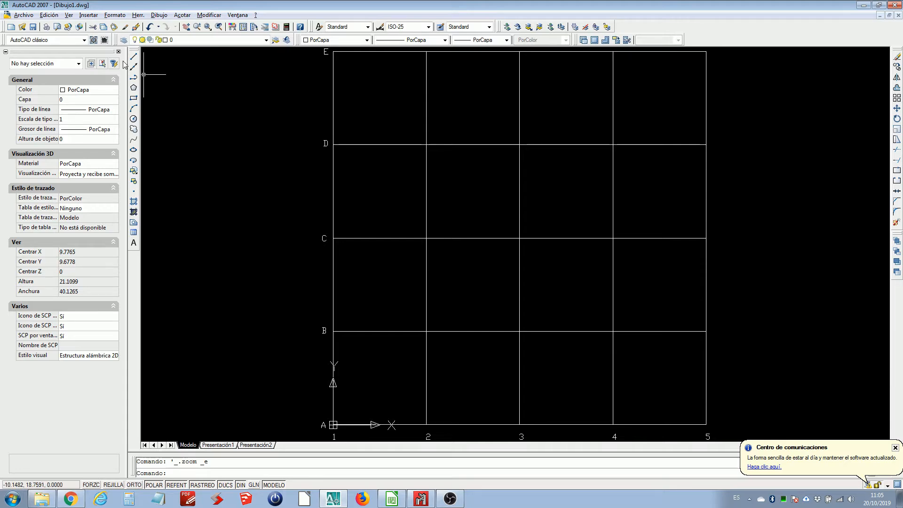
Start saving the drawing, switch to CYPE 3D and copy the project folder path F:\CYPE Ingenieros\Proyectos\CYPE 3D from its file manager
left_click(34, 27)
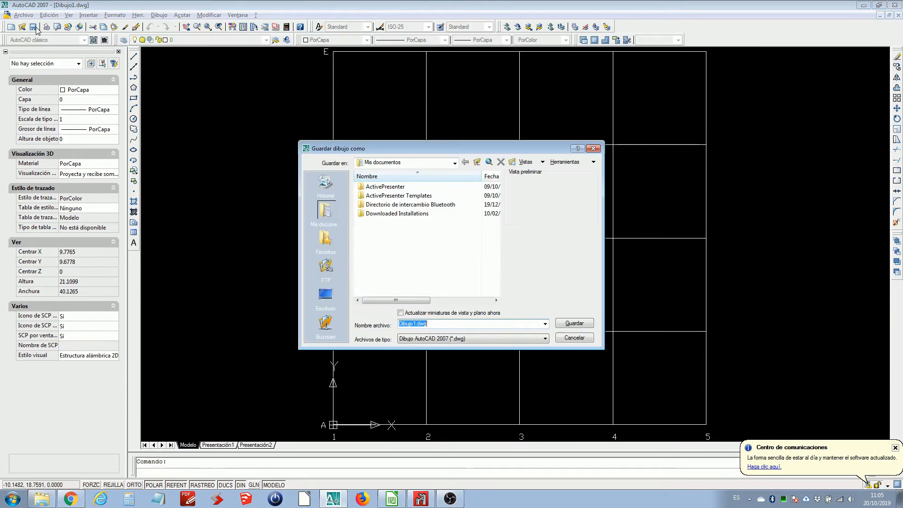
left_click(422, 496)
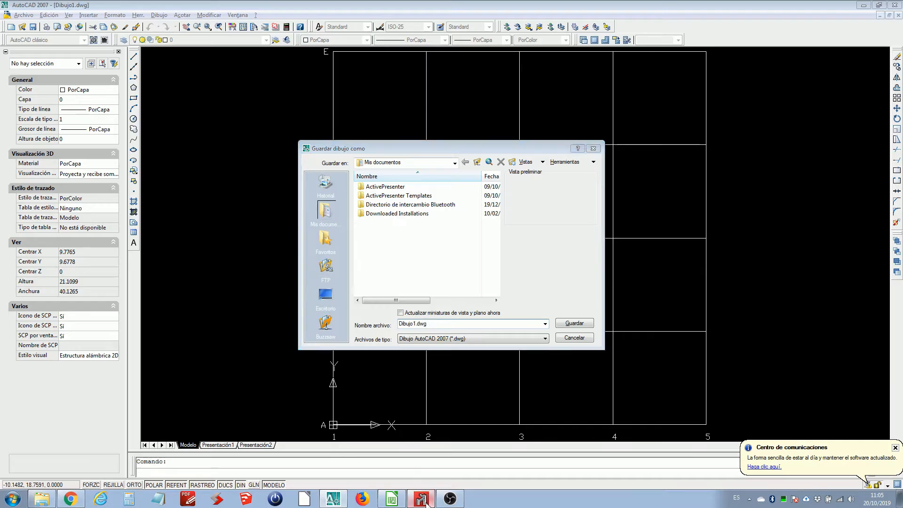
left_click(897, 5)
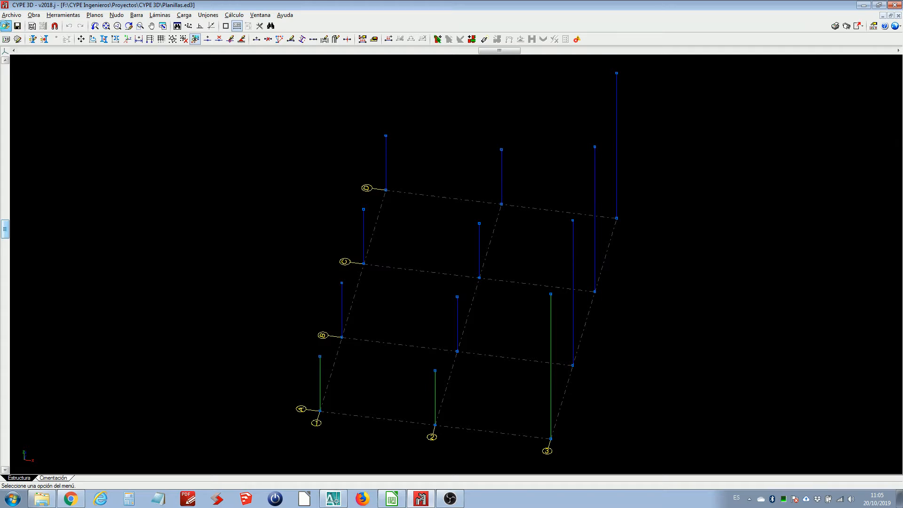
left_click(6, 26)
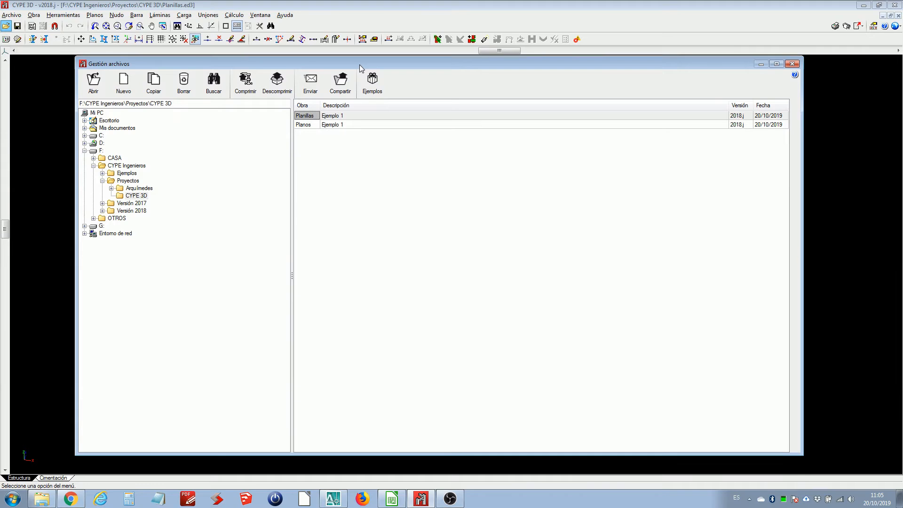
left_click_drag(179, 104, 79, 104)
key("ctrl+c")
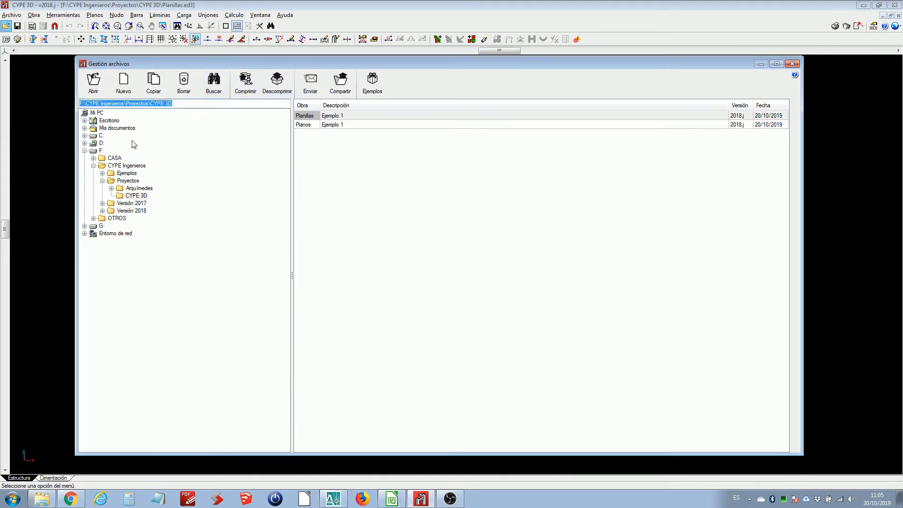
left_click(793, 64)
Switch back to AutoCAD and save the drawing as PLANILLA in the copied project folder, using the AutoCAD 2007 DWG format
key("alt+Tab")
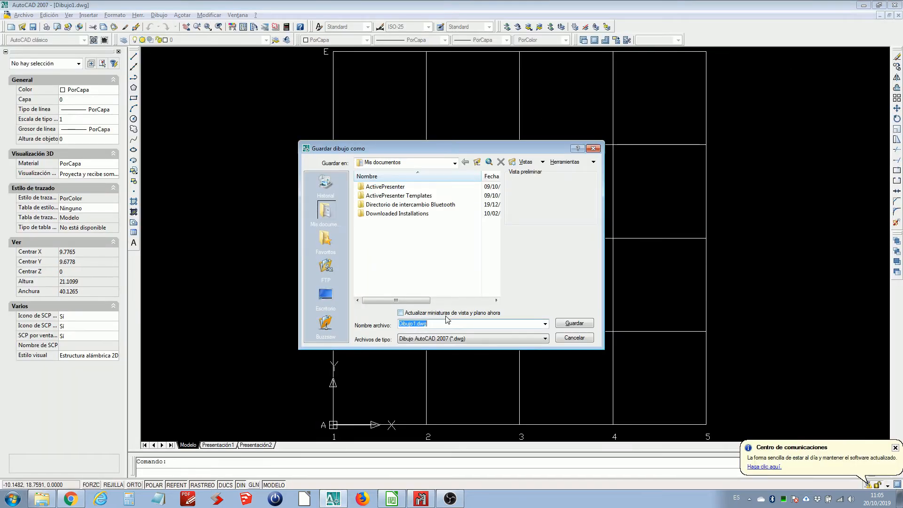
key("ctrl+v")
key("Return")
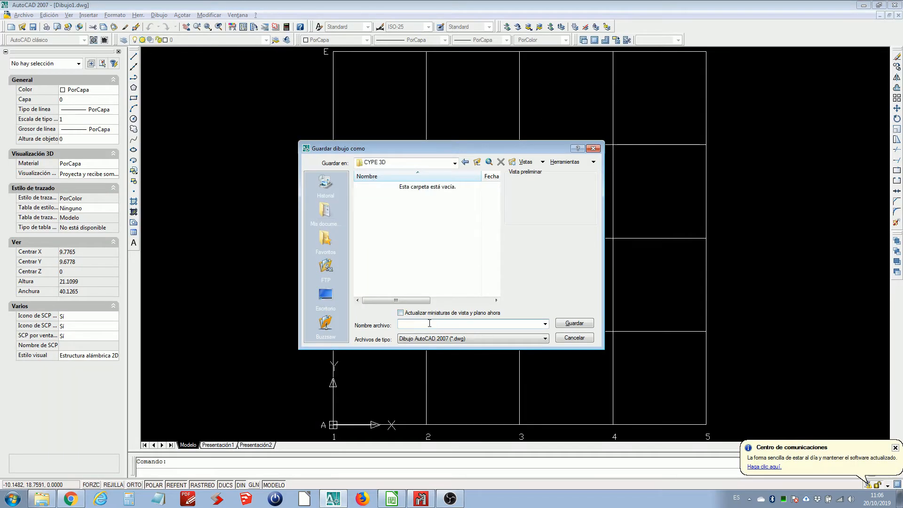
type("PLAN")
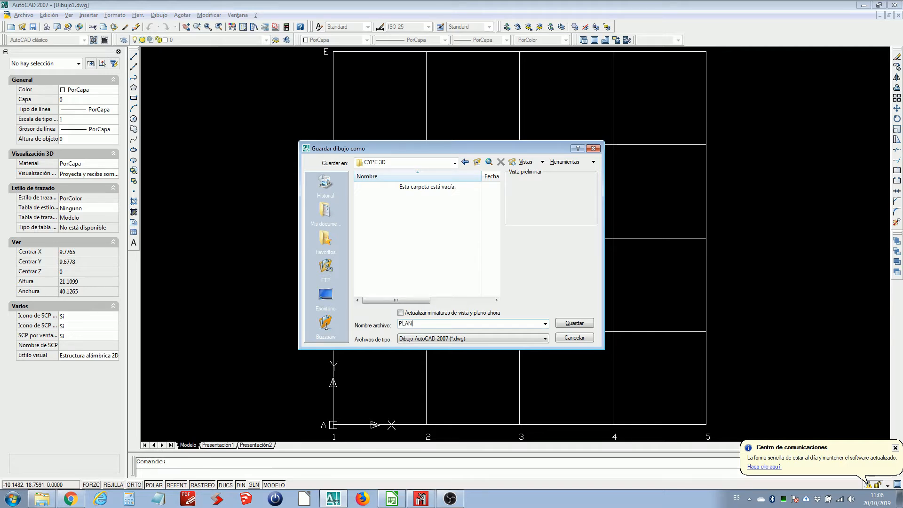
type("ILLA")
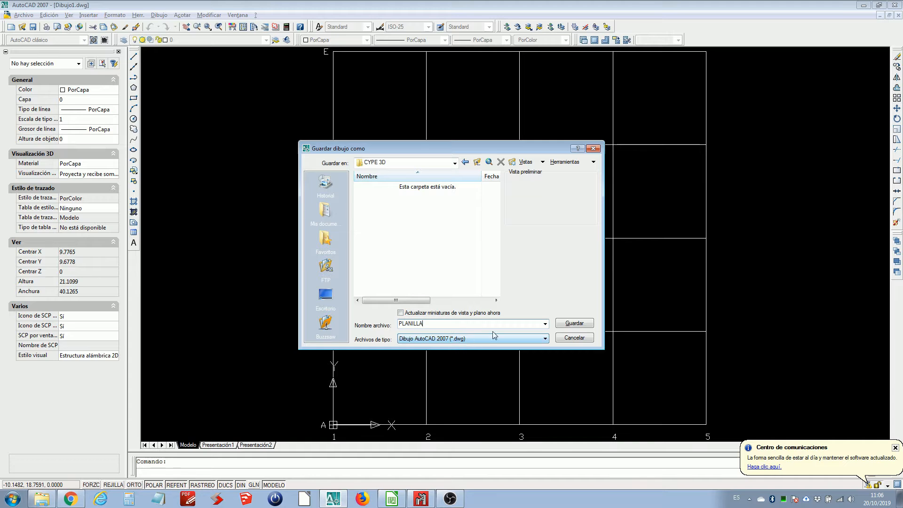
left_click(574, 324)
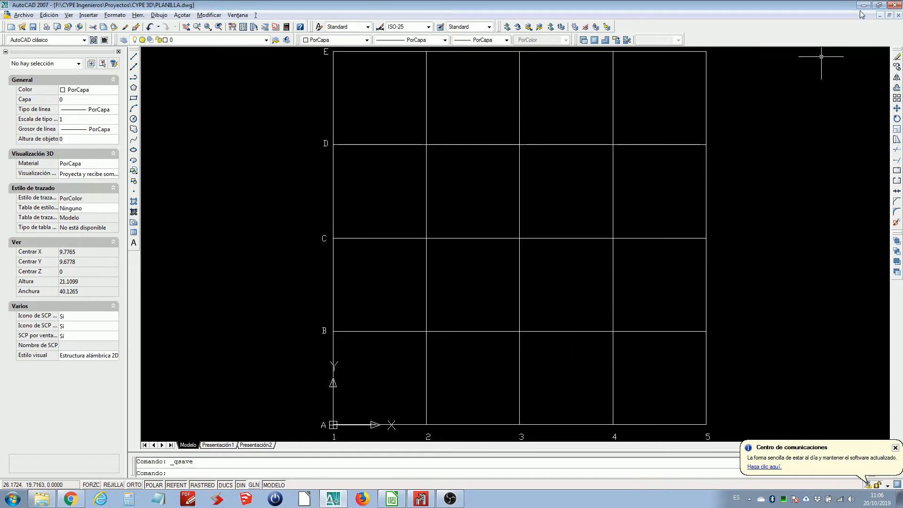
Switch to CYPE 3D, start adding a template view and select PLANILLA.dwg in the F:\CYPE Ingenieros\Proyectos\CYPE 3D folder
left_click(864, 5)
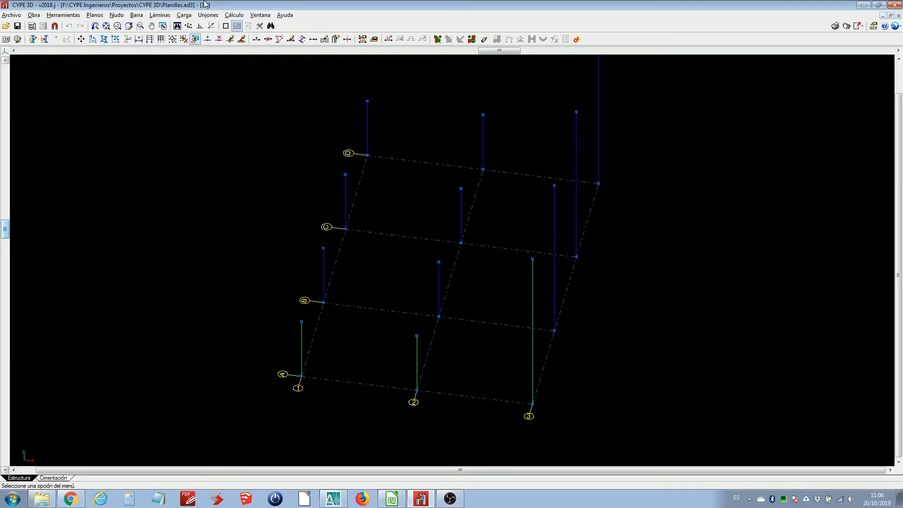
left_click(32, 26)
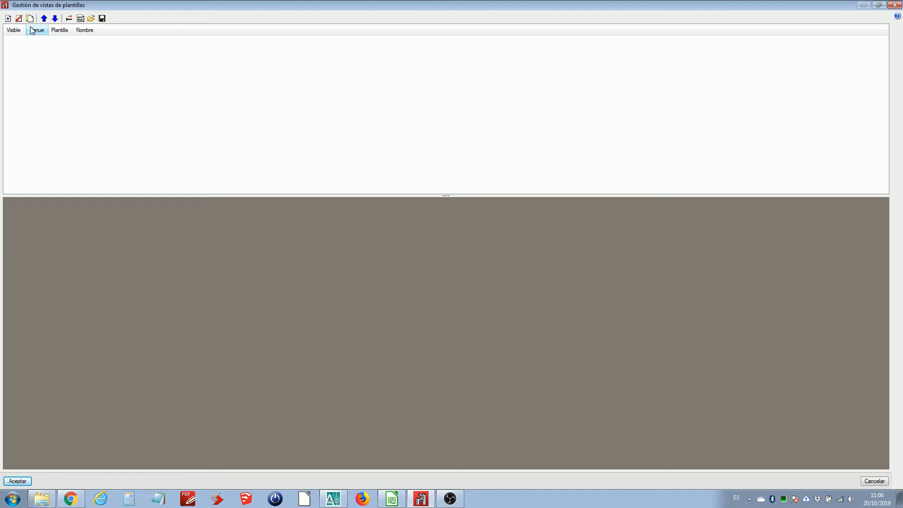
left_click(8, 18)
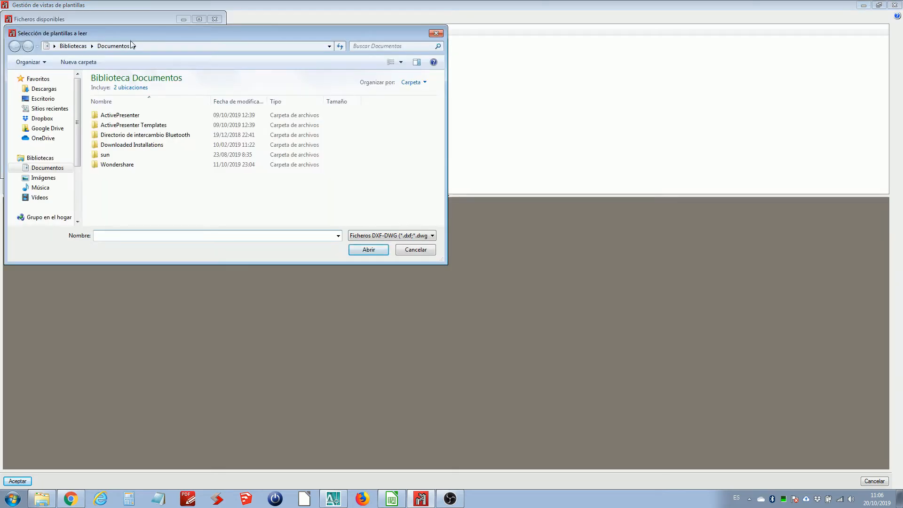
left_click(167, 46)
key("ctrl+v")
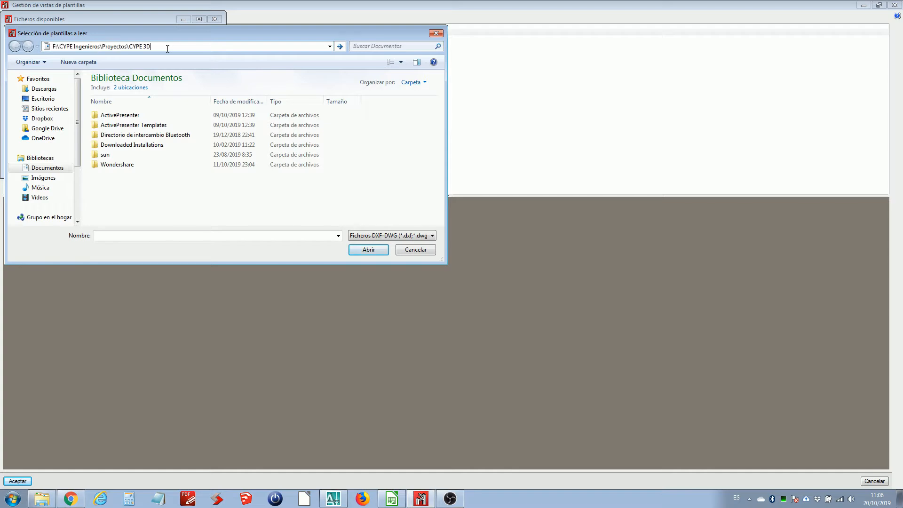
key("Return")
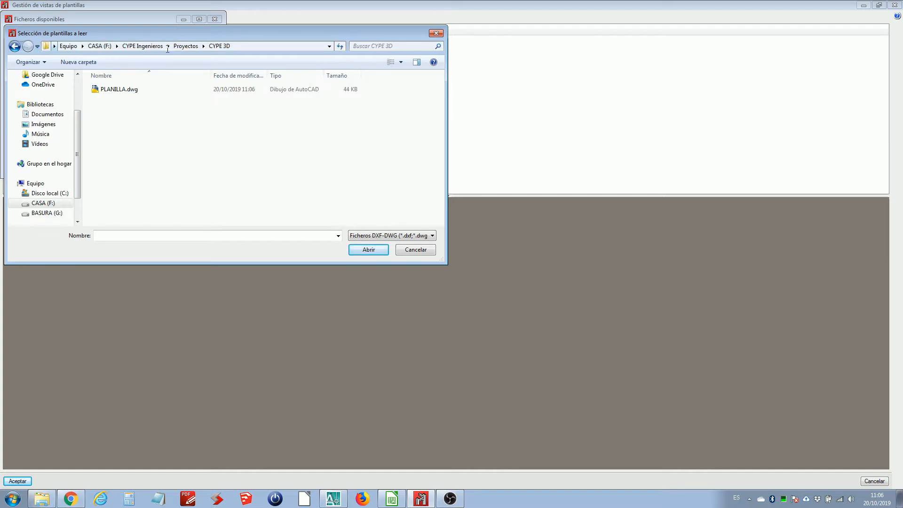
left_click(123, 89)
Load the selected drawing with the DXF-DWG file type, then widen and reposition the available files window
left_click(398, 236)
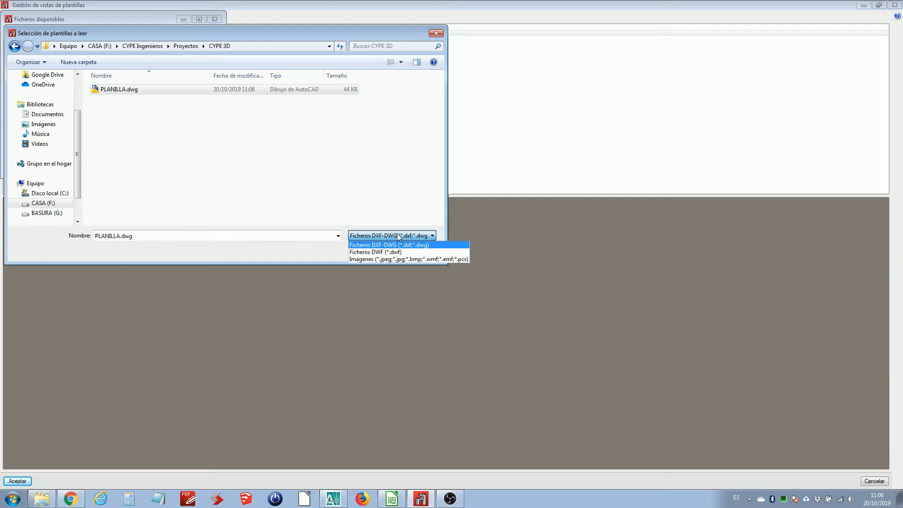
left_click(396, 259)
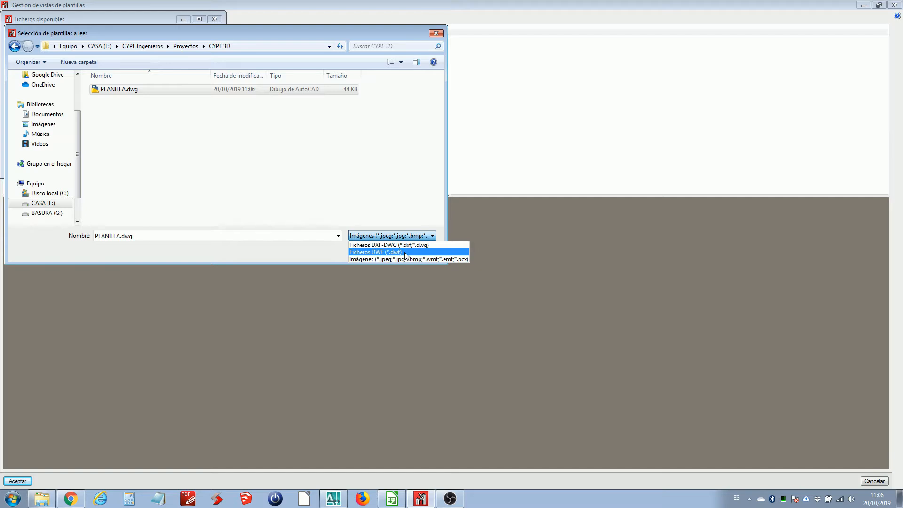
left_click(416, 245)
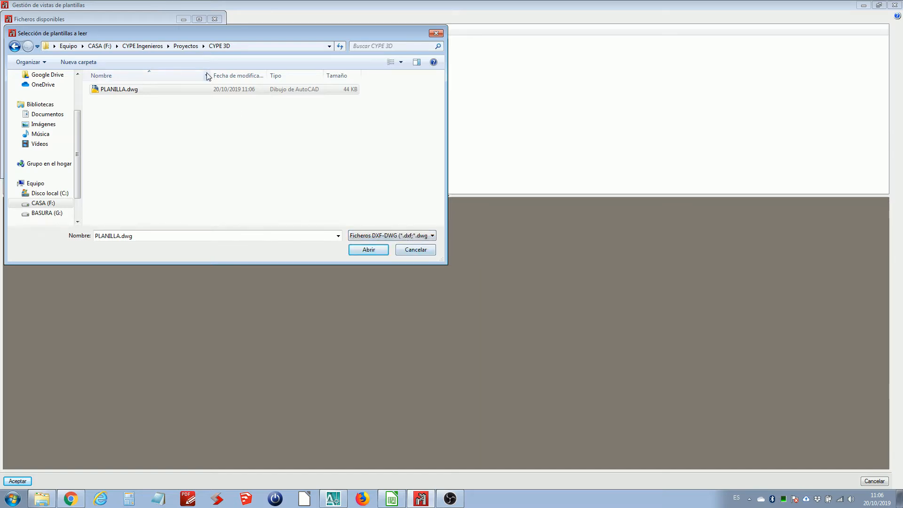
left_click(367, 251)
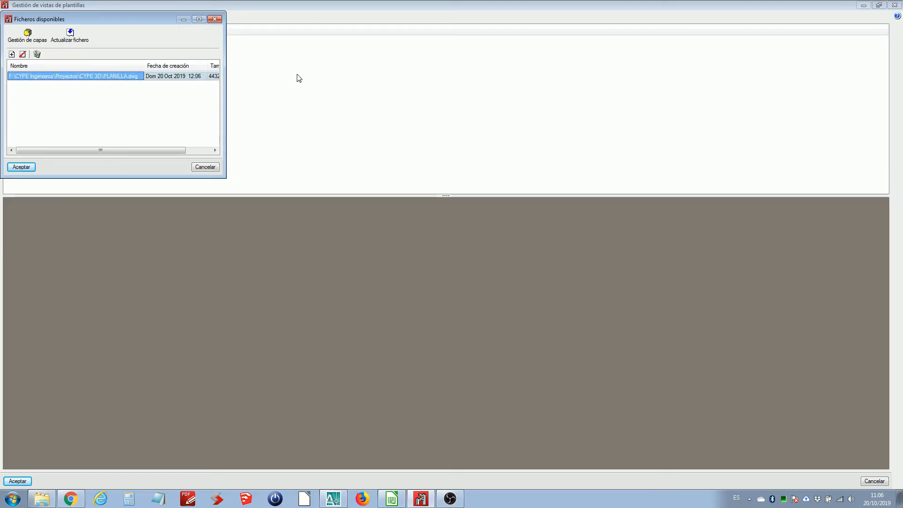
left_click_drag(224, 91, 587, 93)
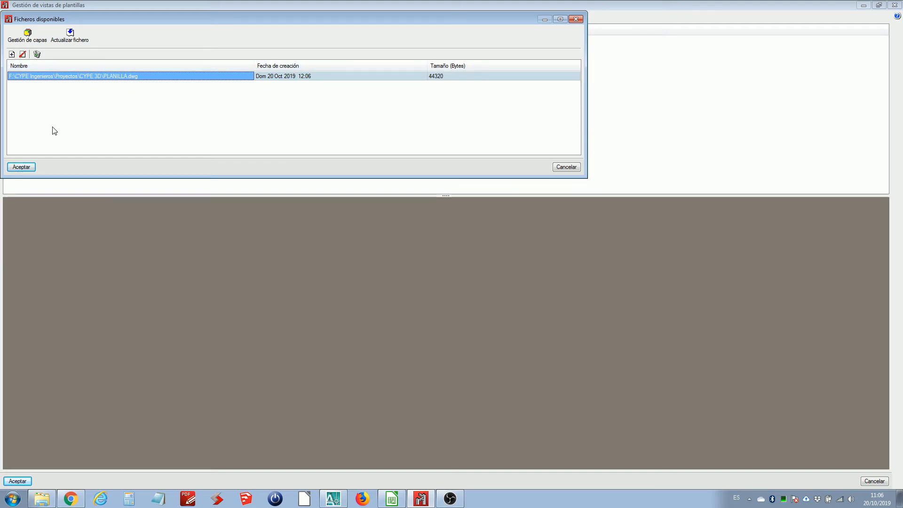
left_click_drag(106, 18, 235, 149)
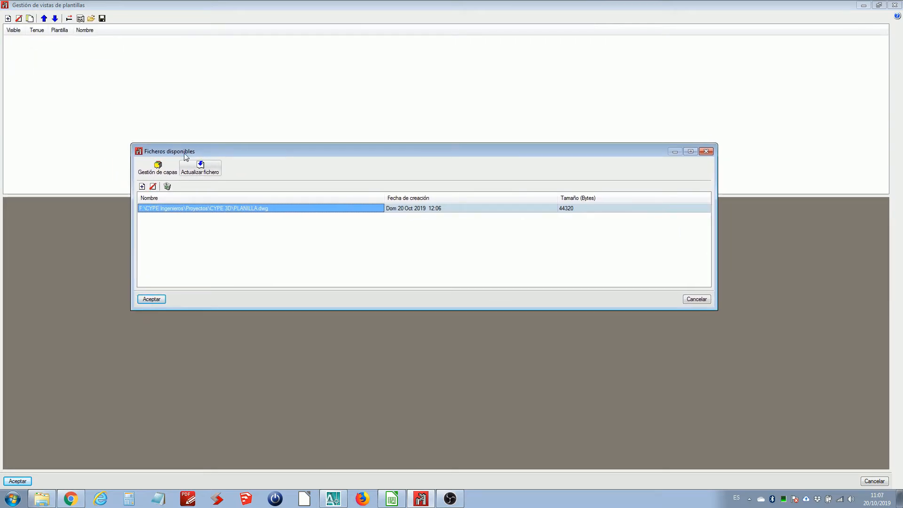
Switch to AutoCAD and regenerate the PLANILLA drawing with the whole grid in view
left_click(329, 493)
middle_click_drag(584, 232, 415, 248)
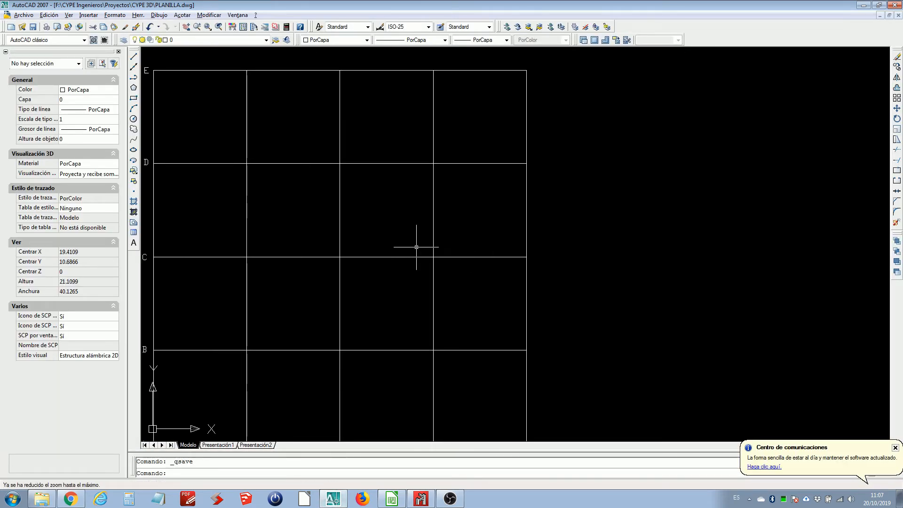
left_click(447, 220)
left_click(422, 226)
key("Escape")
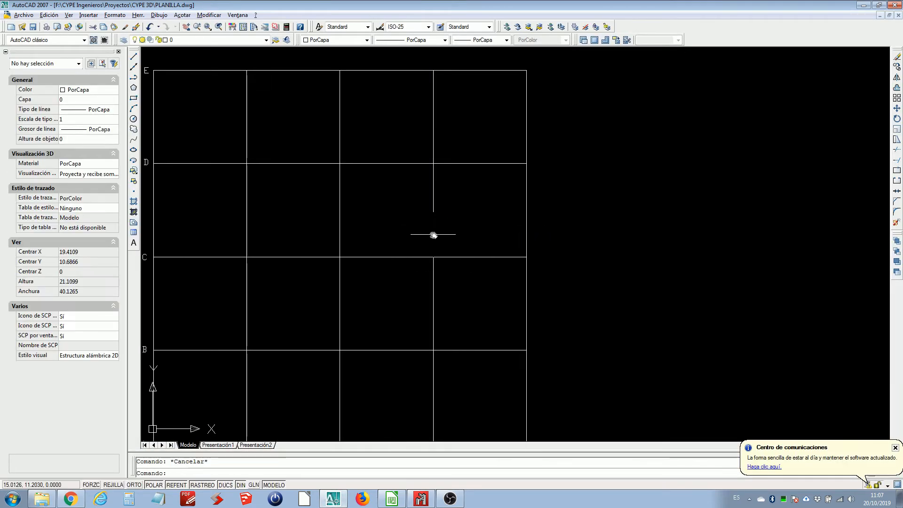
middle_click(434, 235)
middle_click(433, 235)
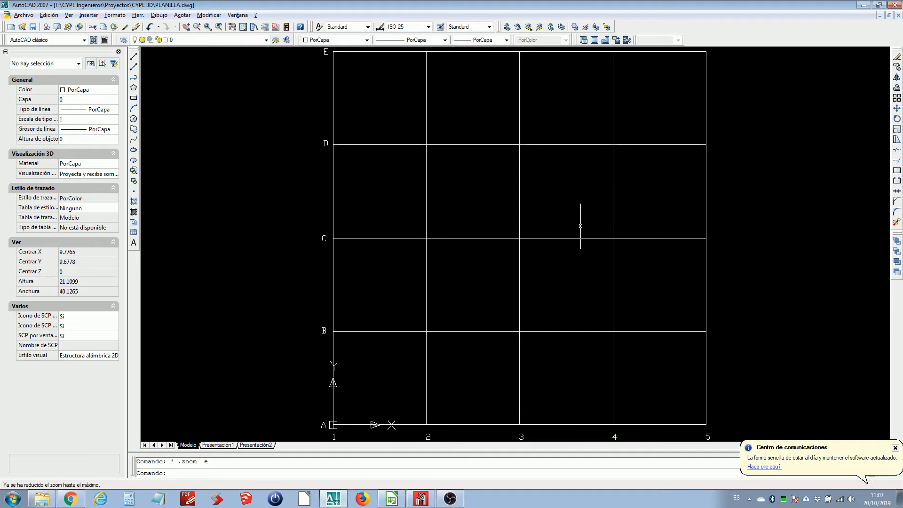
type("REGEN")
key("Return")
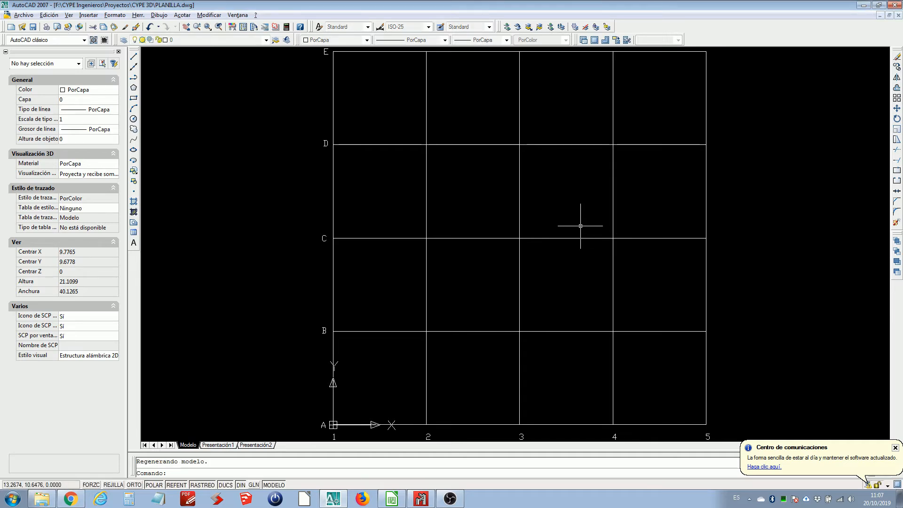
Copy the grid's vertical line at axis 5 horizontally outward by 5 units
scroll(539, 180, "down", 4)
scroll(473, 220, "up", 3)
left_click(521, 217)
left_click(475, 240)
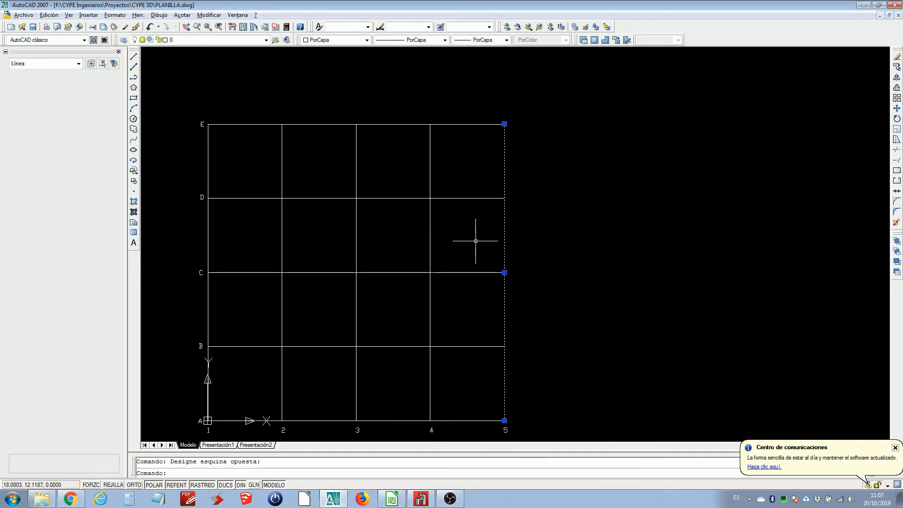
middle_click_drag(523, 244, 483, 236)
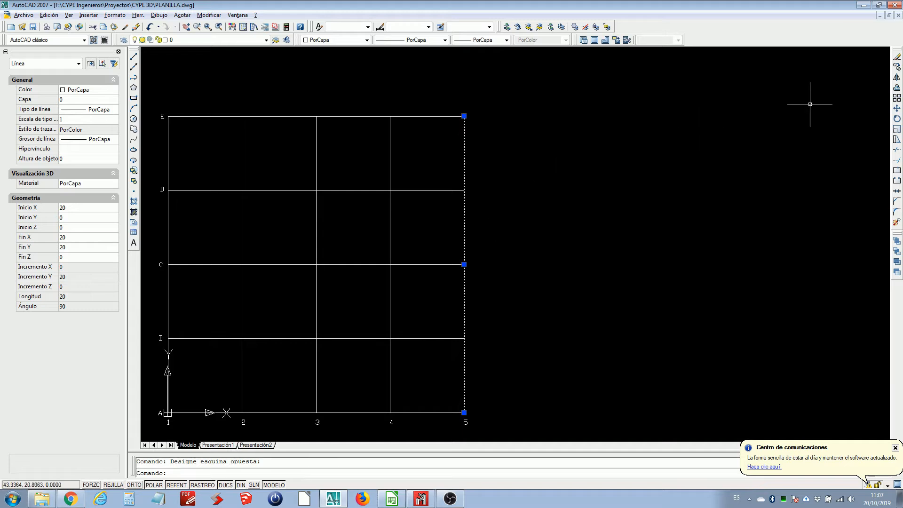
left_click(897, 66)
left_click(543, 160)
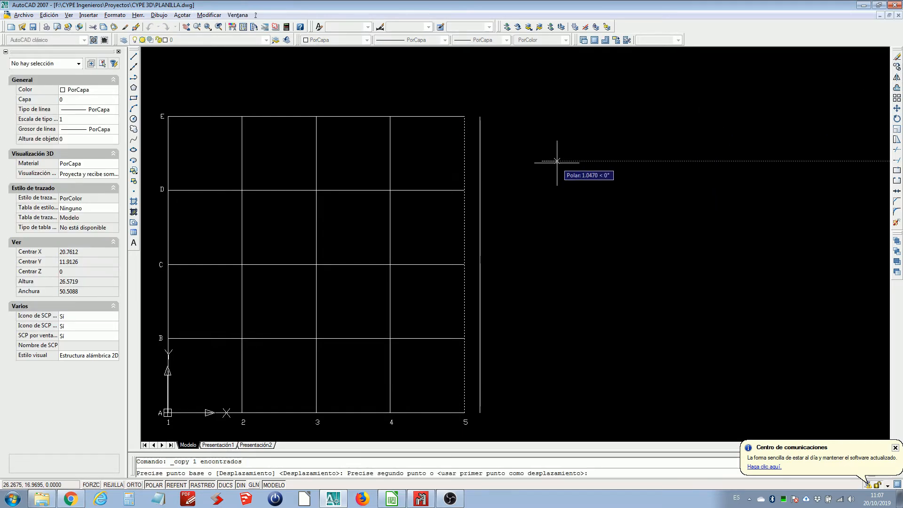
type("5")
key("Return")
key("Escape")
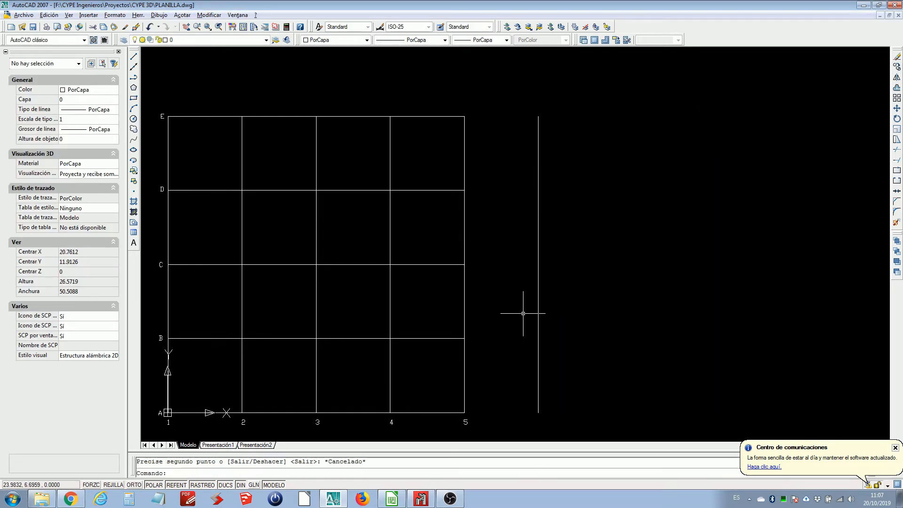
Copy the axis label 5 from the lower end of its grid line to the lower end of the new vertical line
left_click(482, 414)
left_click(458, 425)
key("Return")
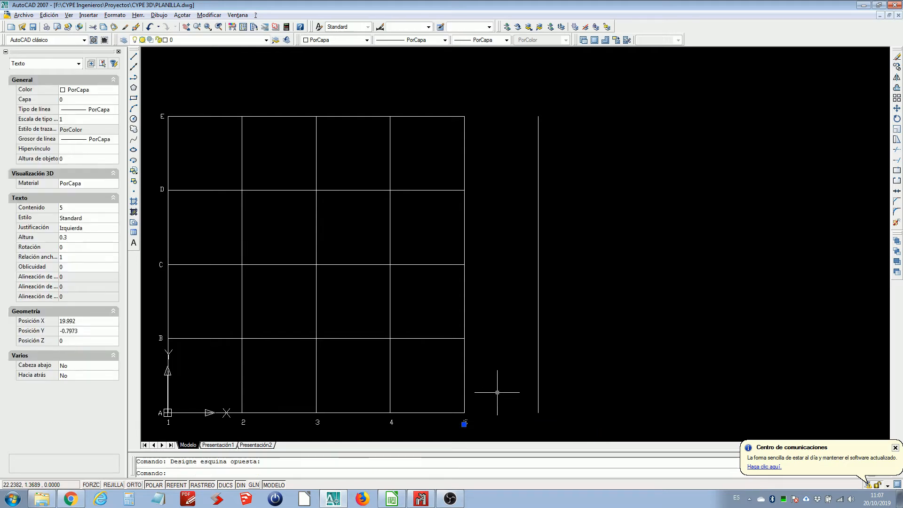
left_click(465, 413)
left_click(539, 413)
key("Escape")
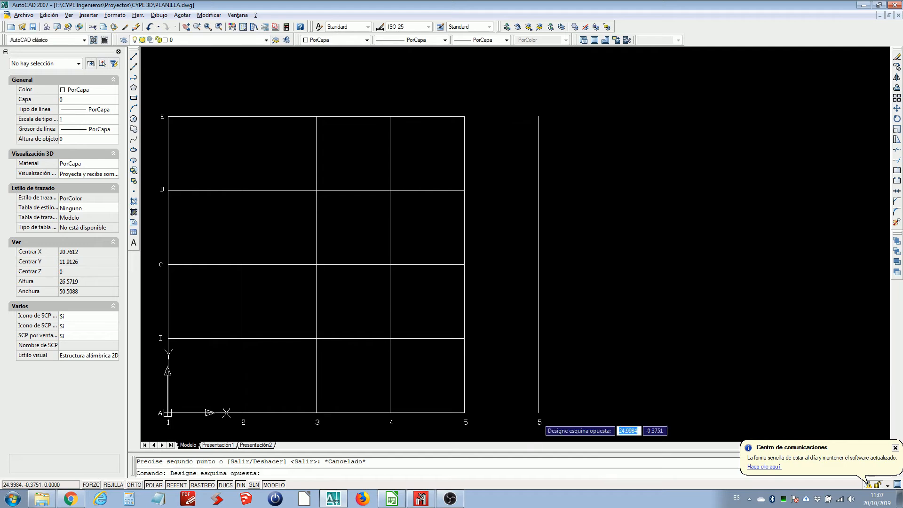
Change the copied axis label under the new vertical line to 6 and save the PLANILLA drawing
left_click(539, 419)
left_click(539, 421)
double_click(540, 422)
scroll(543, 413, "up", 4)
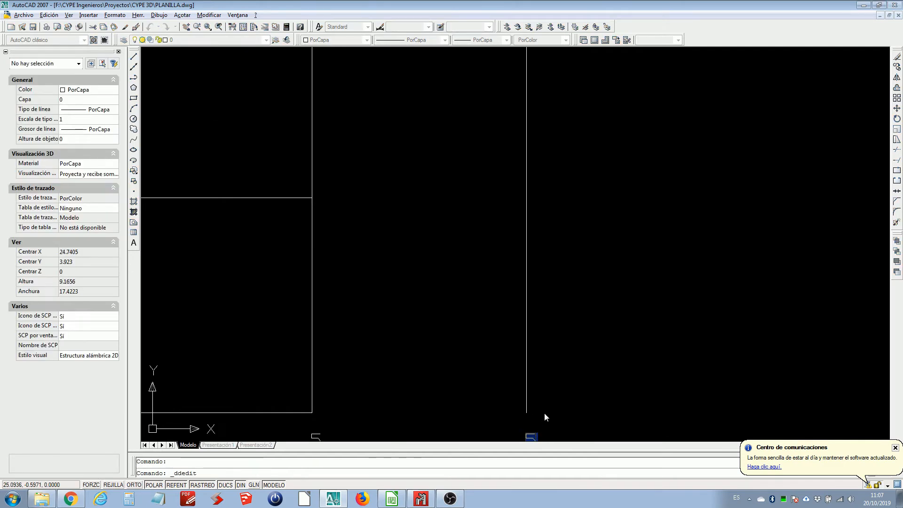
type("6")
key("Return")
scroll(541, 398, "down", 7)
key("Escape")
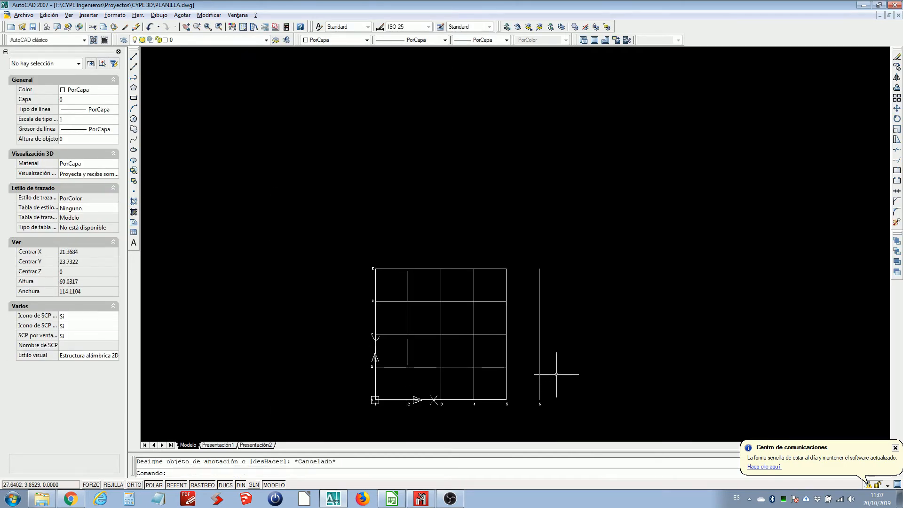
scroll(554, 374, "up", 3)
middle_click_drag(554, 345, 552, 279)
left_click(33, 27)
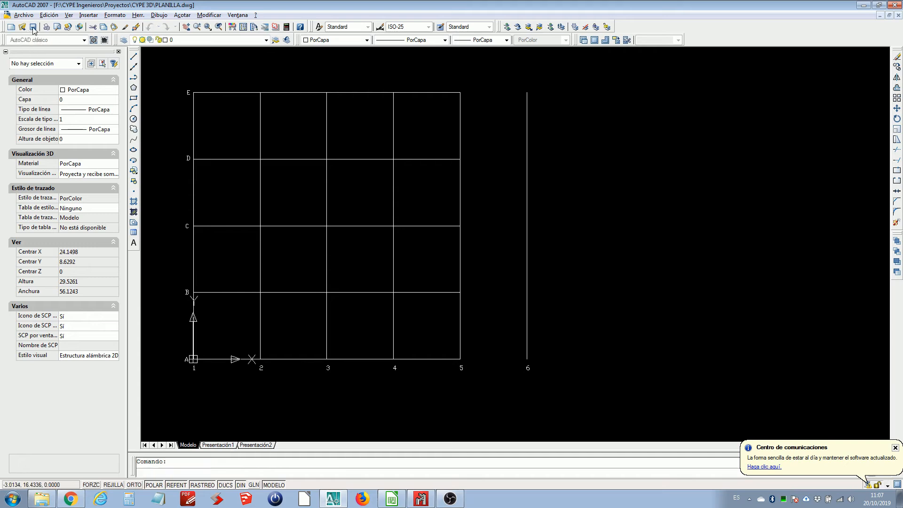
Switch to CYPE 3D, update the information of the PLANILLA.dwg template file and accept the available files
key("alt+Tab")
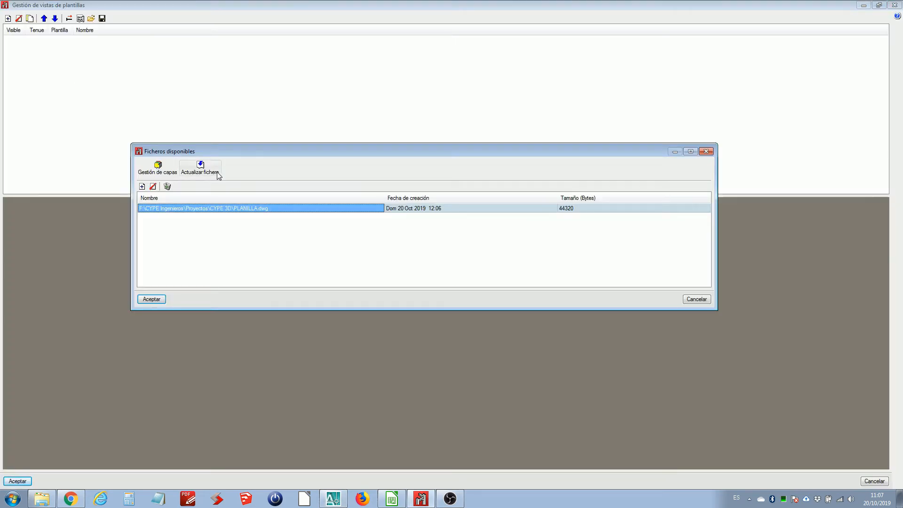
left_click(200, 169)
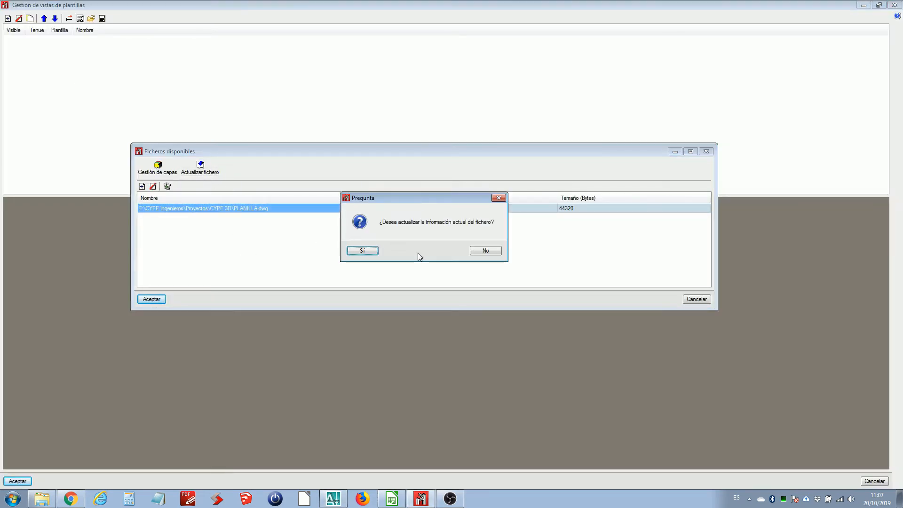
left_click(364, 252)
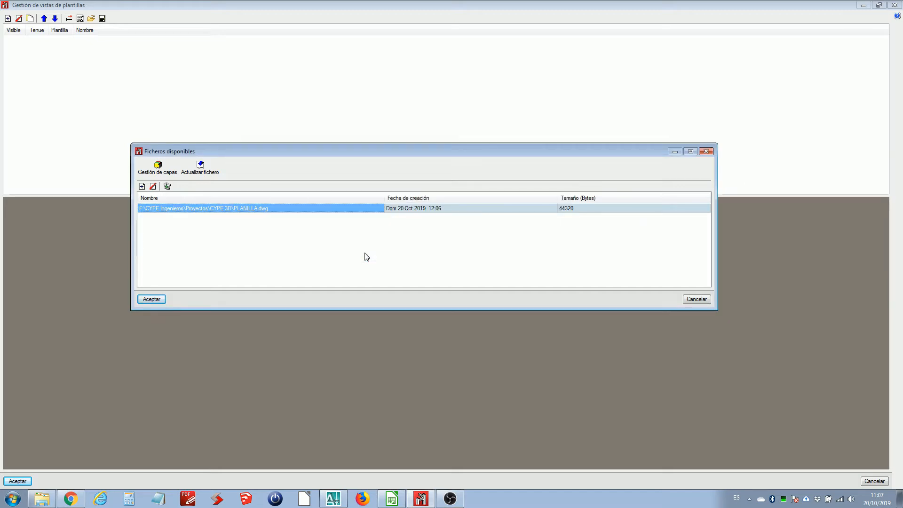
left_click(151, 299)
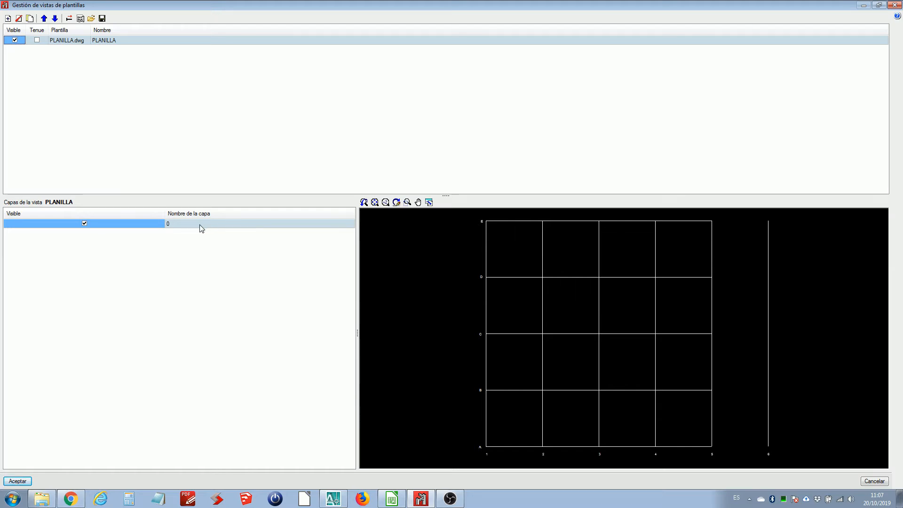
Toggle the visibility of layer 0 off and on in the PLANILLA view and accept the template views
left_click(85, 224)
left_click(85, 224)
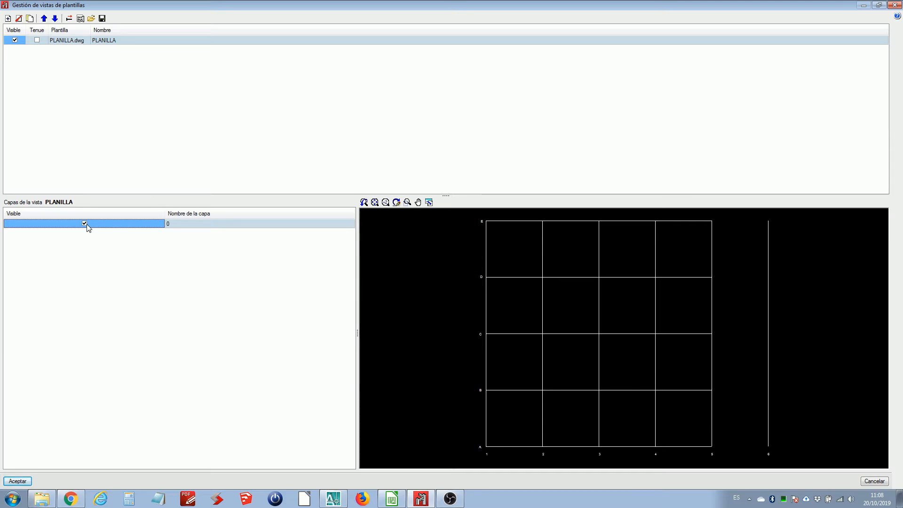
left_click(28, 481)
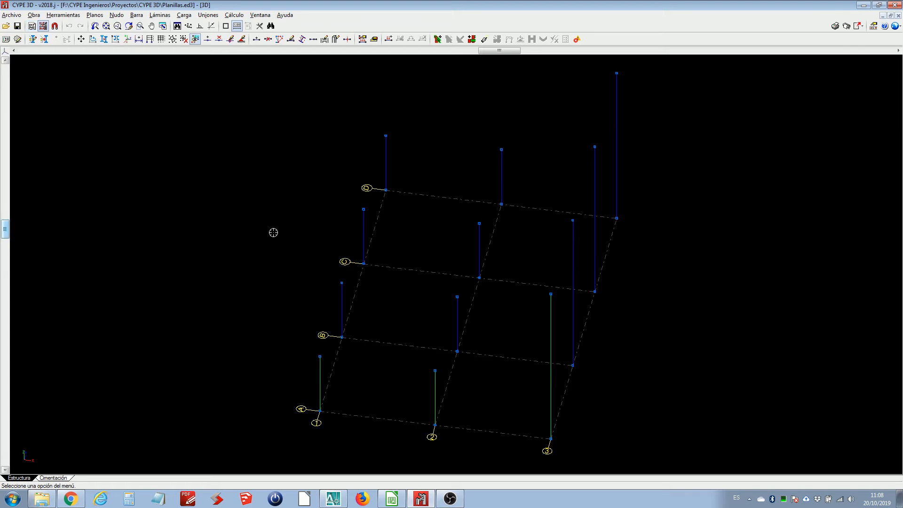
Display the PLANILLA template view in the 3D model, keeping it selected in the view selection
scroll(273, 233, "down", 2)
middle_click_drag(338, 237, 242, 237)
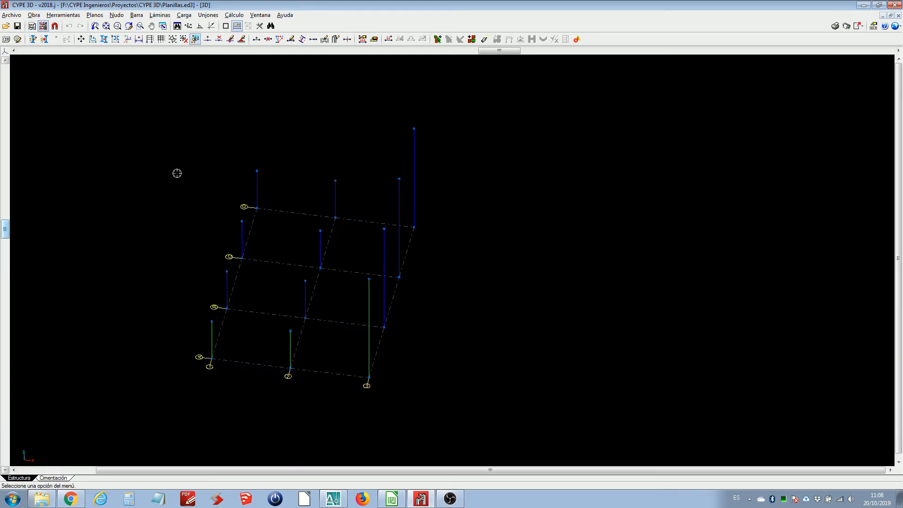
left_click(43, 26)
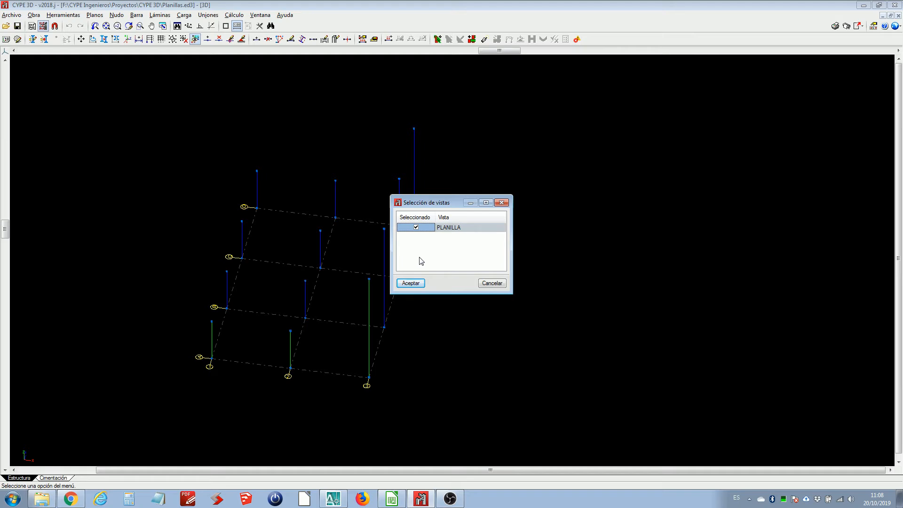
left_click(416, 227)
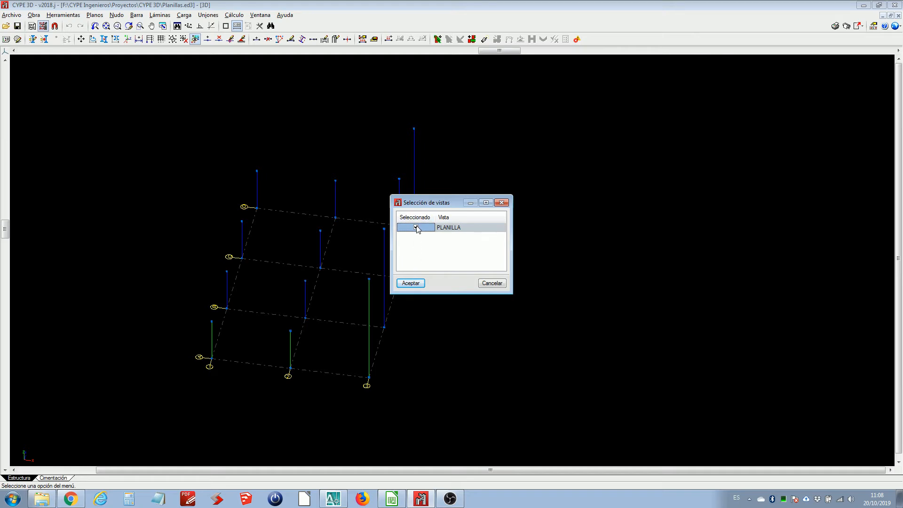
left_click(410, 283)
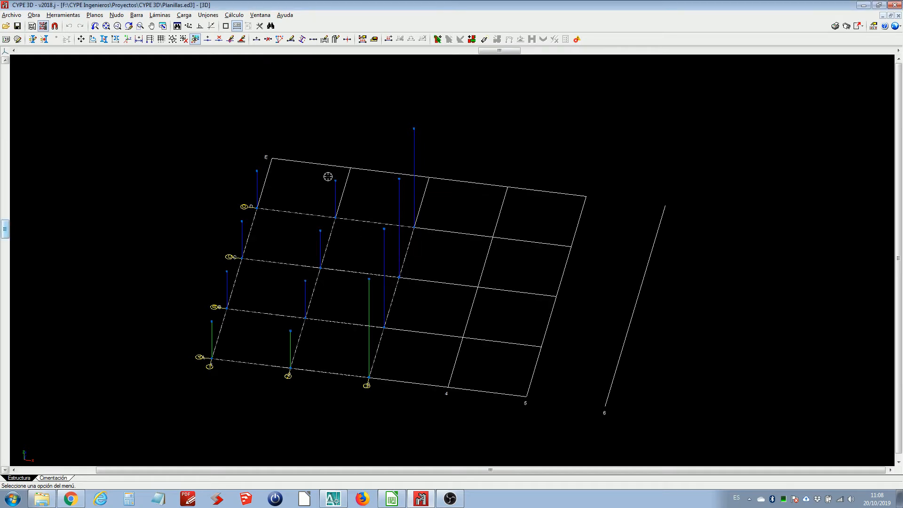
Examine how the updated template grid and axis 6 line up with the existing structure
middle_click_drag(328, 176, 334, 153)
scroll(239, 339, "up", 2)
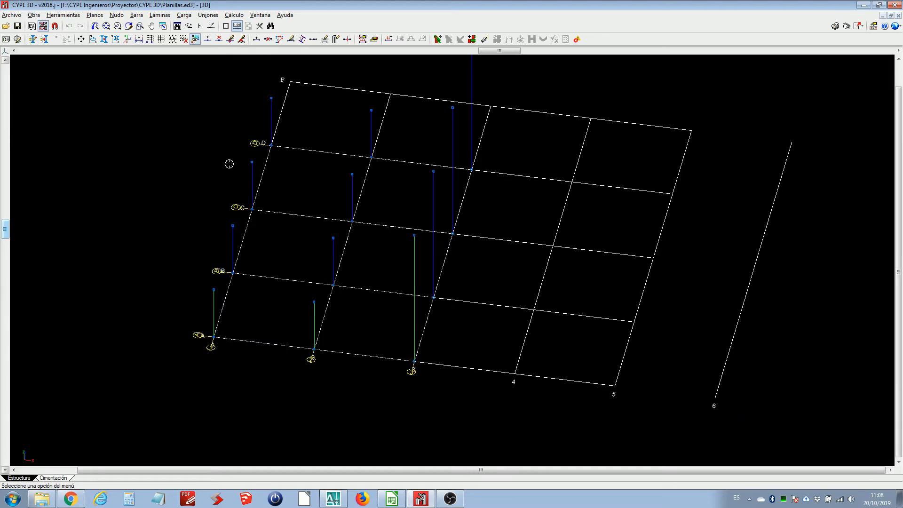
middle_click_drag(250, 169, 210, 249)
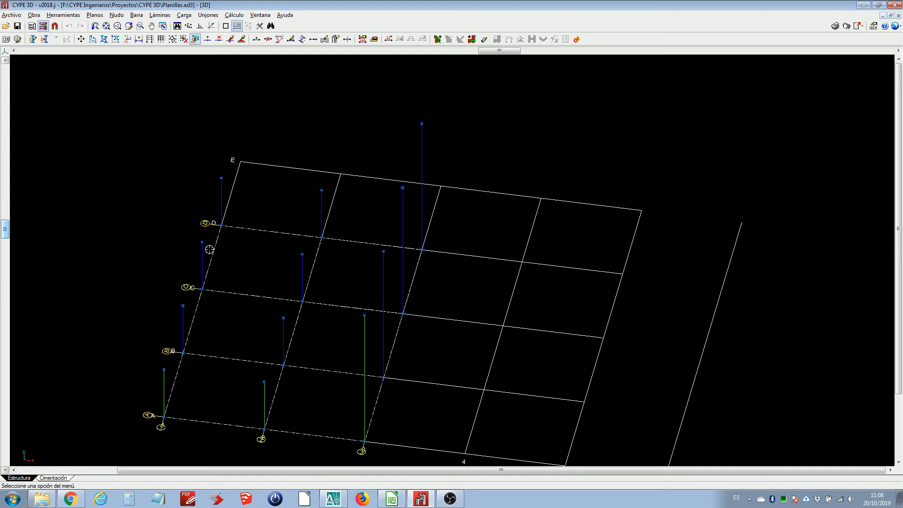
scroll(288, 268, "down", 2)
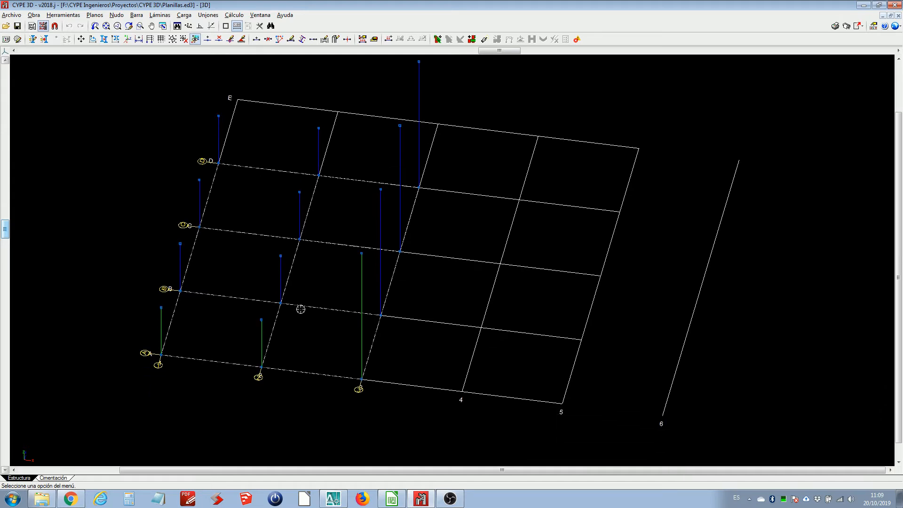
middle_click_drag(292, 323, 316, 311)
scroll(212, 276, "up", 1)
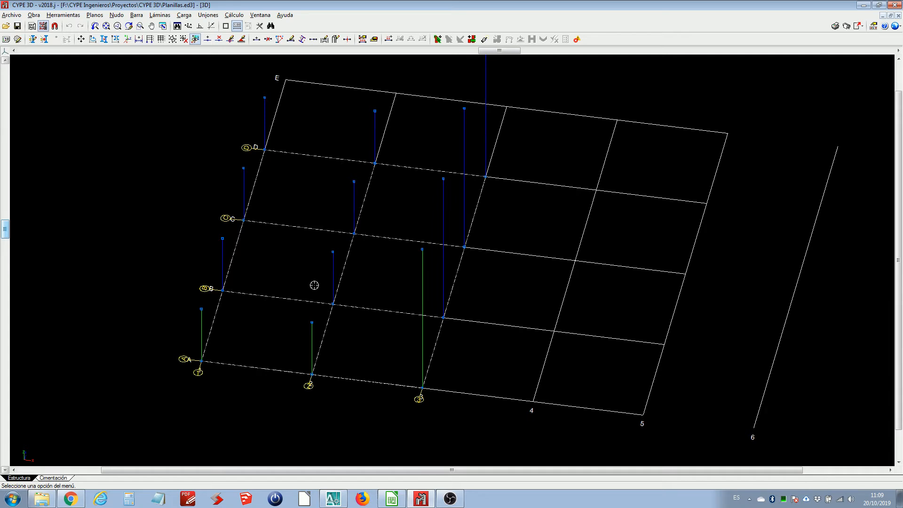
middle_click_drag(418, 301, 324, 266)
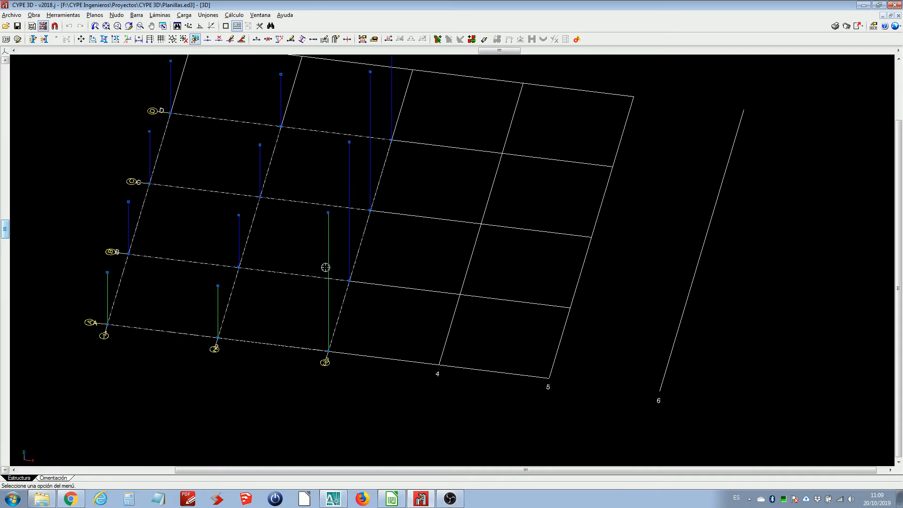
Start the new node command and inspect how points snap to the bars and template lines
left_click(117, 14)
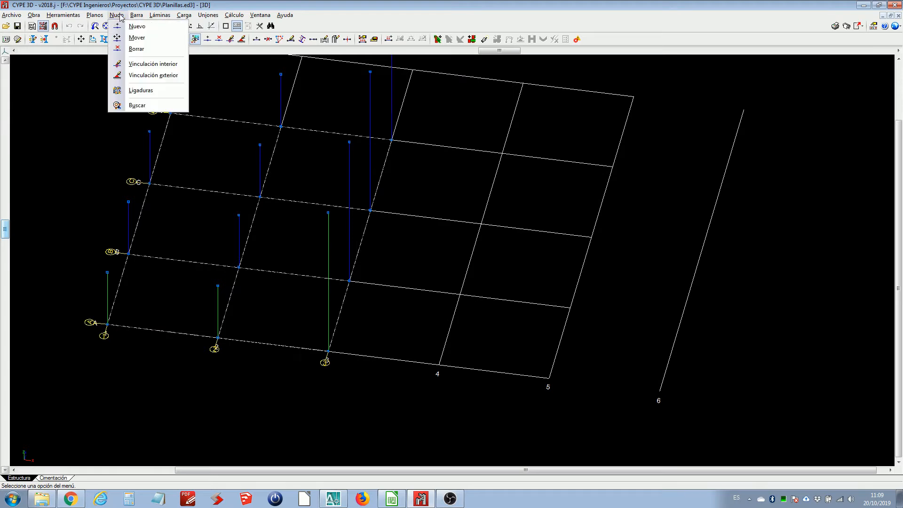
left_click(132, 26)
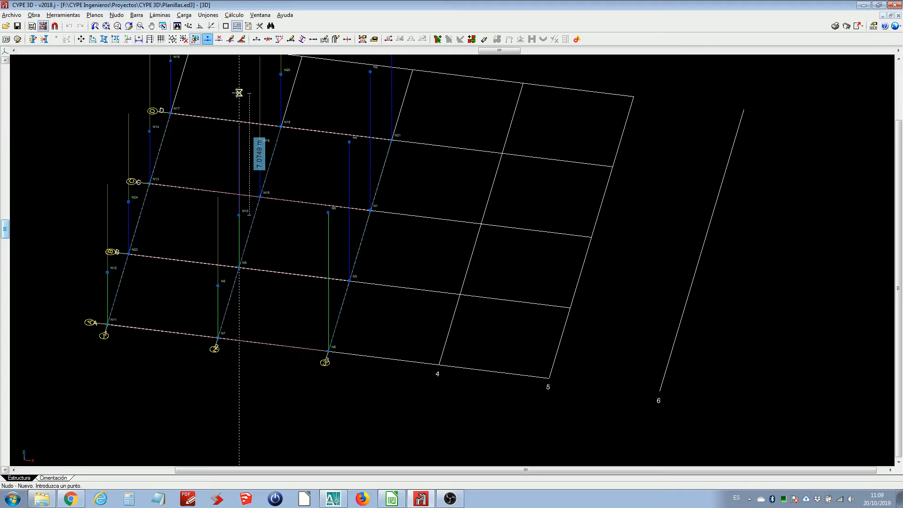
middle_click_drag(238, 90, 264, 165)
scroll(294, 264, "up", 2)
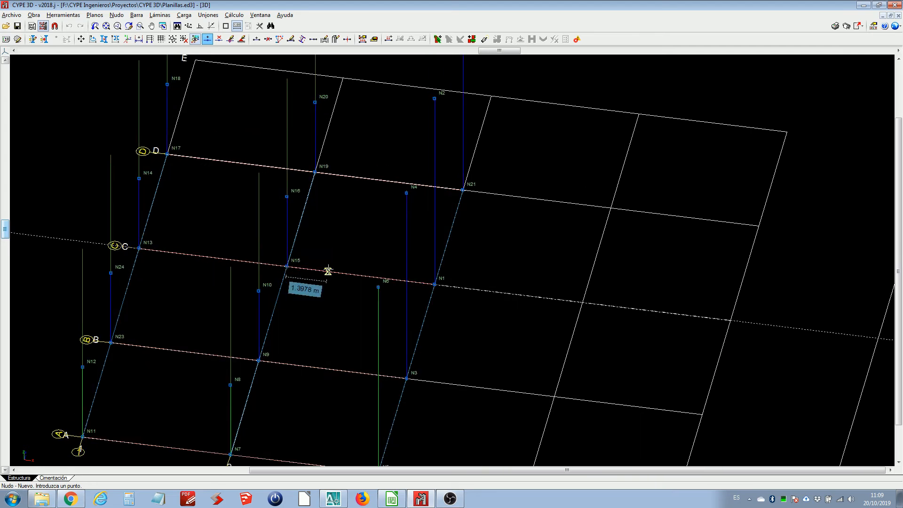
scroll(328, 271, "down", 2)
scroll(324, 270, "up", 1)
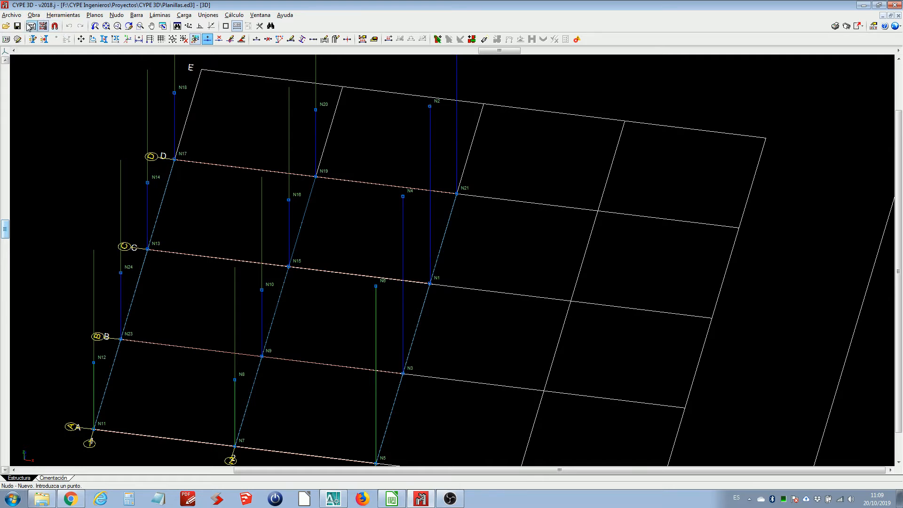
Review the object snap options with snaps activated, then leave the snap selection without accepting
left_click(54, 26)
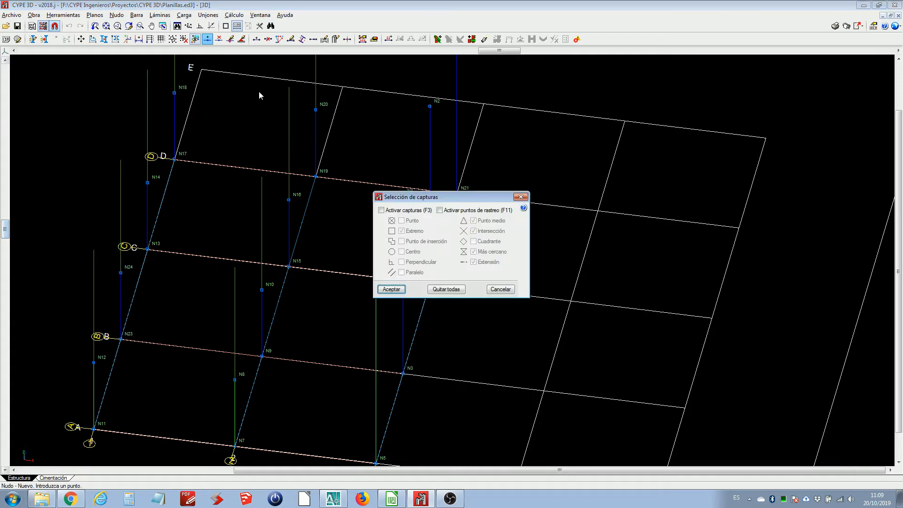
left_click_drag(427, 198, 333, 167)
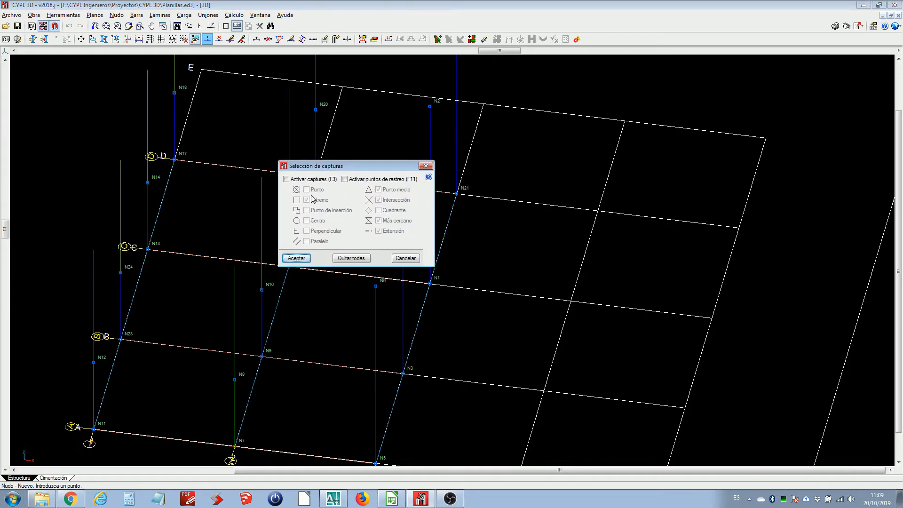
left_click(296, 181)
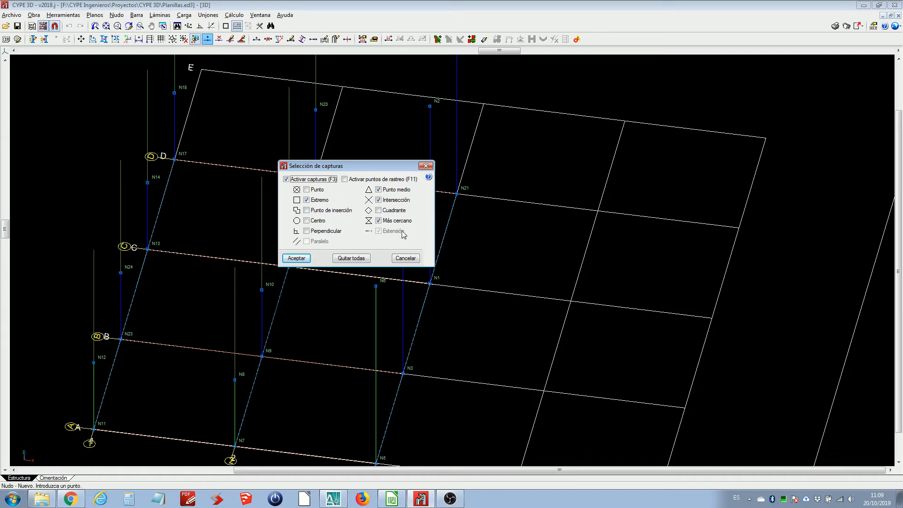
left_click(405, 258)
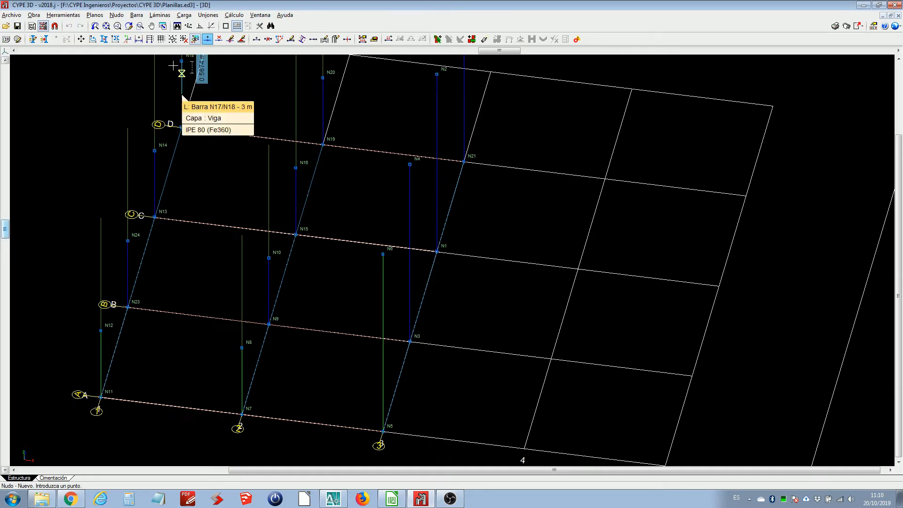
Turn off the display of the grid and the reference lines in the plane references
left_click(96, 16)
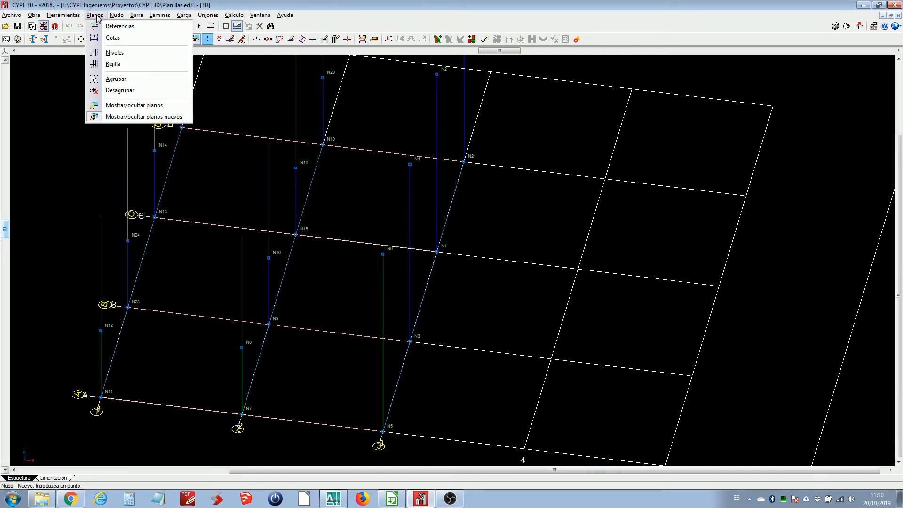
left_click(102, 27)
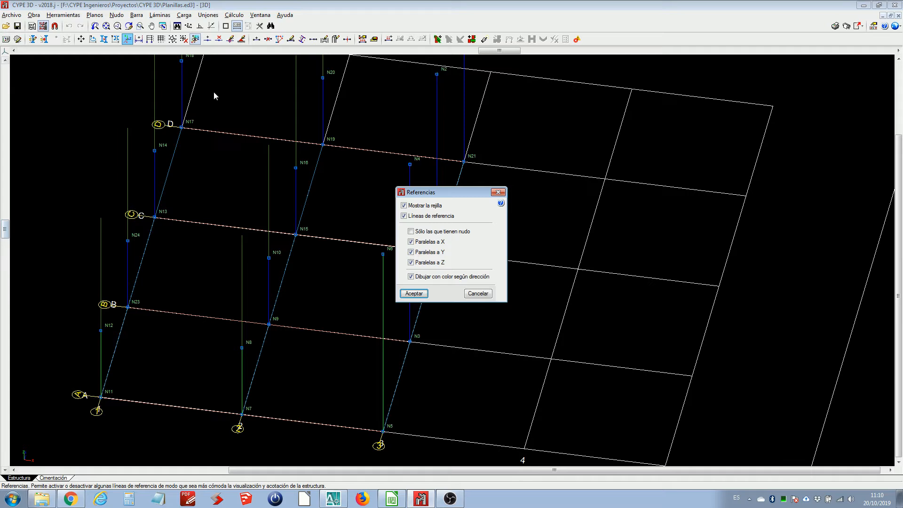
left_click(404, 215)
left_click(404, 205)
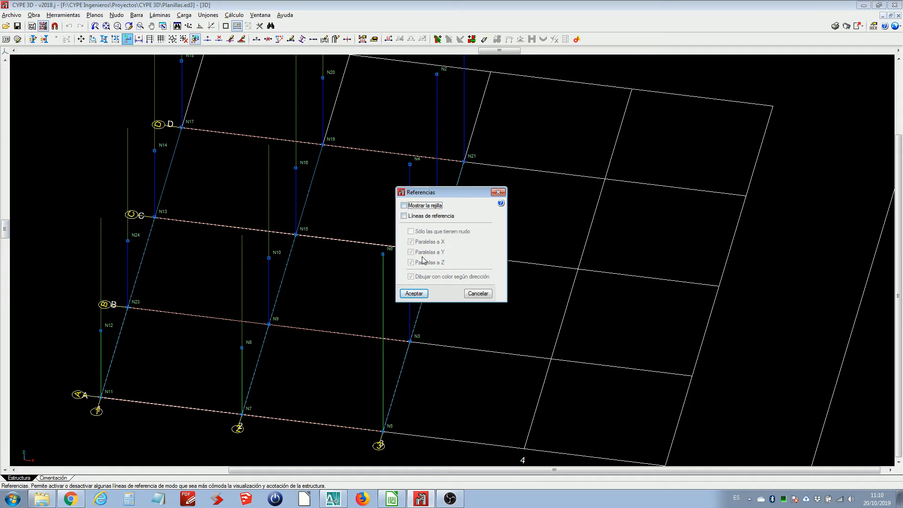
left_click(413, 293)
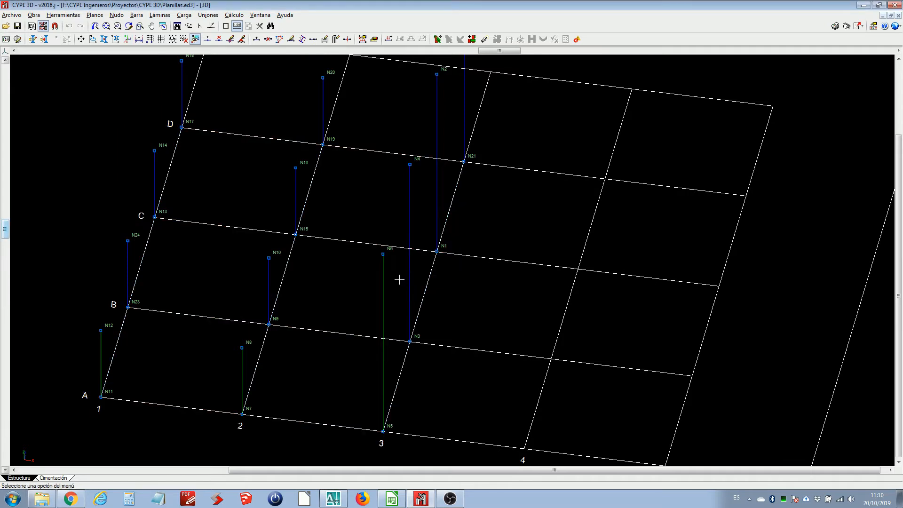
Delete all nodes of the existing structure together with their bars, leaving only the template grid
scroll(399, 279, "down", 2)
middle_click_drag(400, 280, 402, 327)
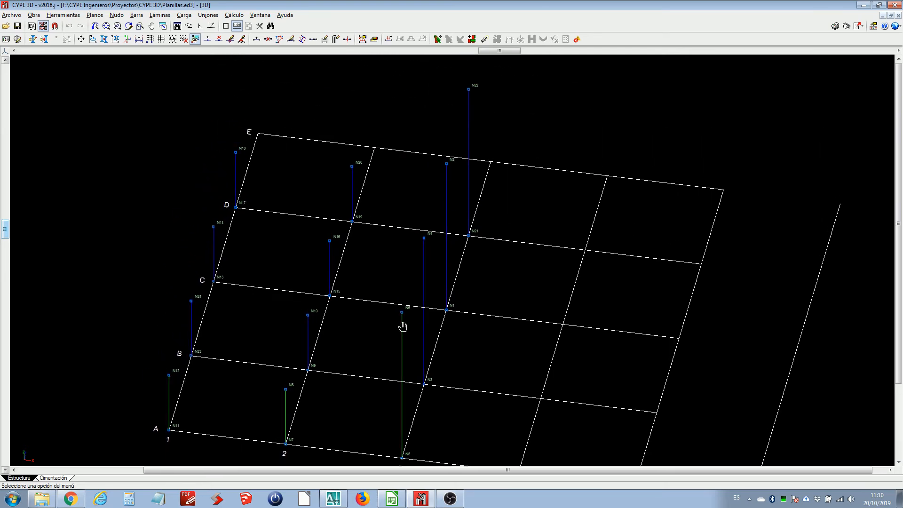
mouse_move(346, 223)
middle_mouse_down()
mouse_move(342, 166)
mouse_move(335, 214)
middle_mouse_up()
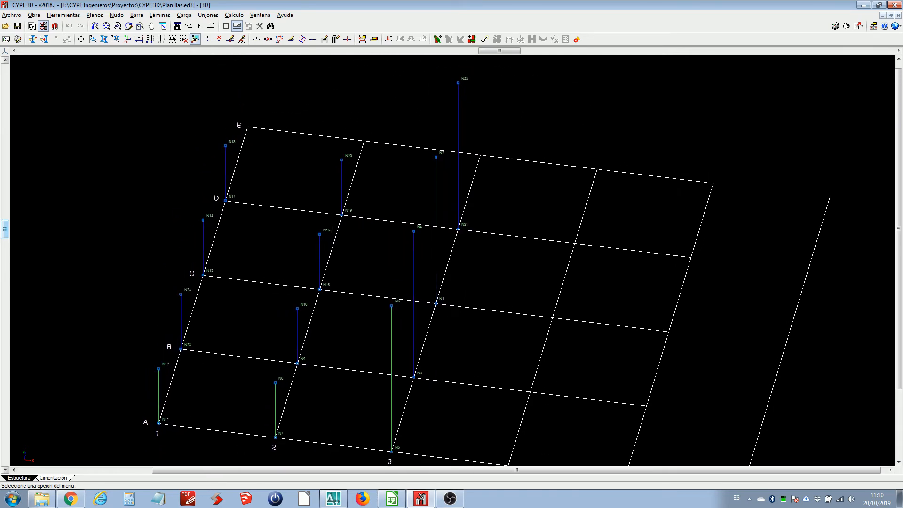
left_click(116, 15)
left_click(134, 49)
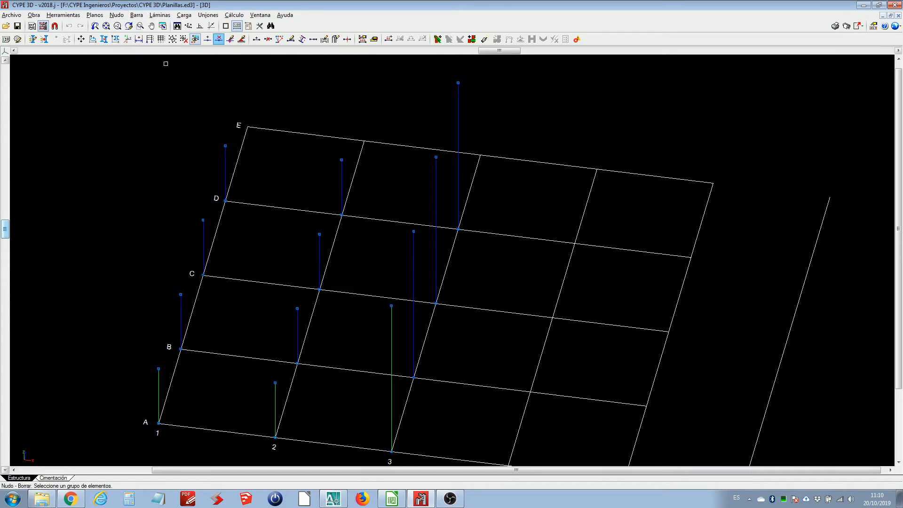
scroll(216, 109, "down", 3)
left_click_drag(102, 66, 615, 385)
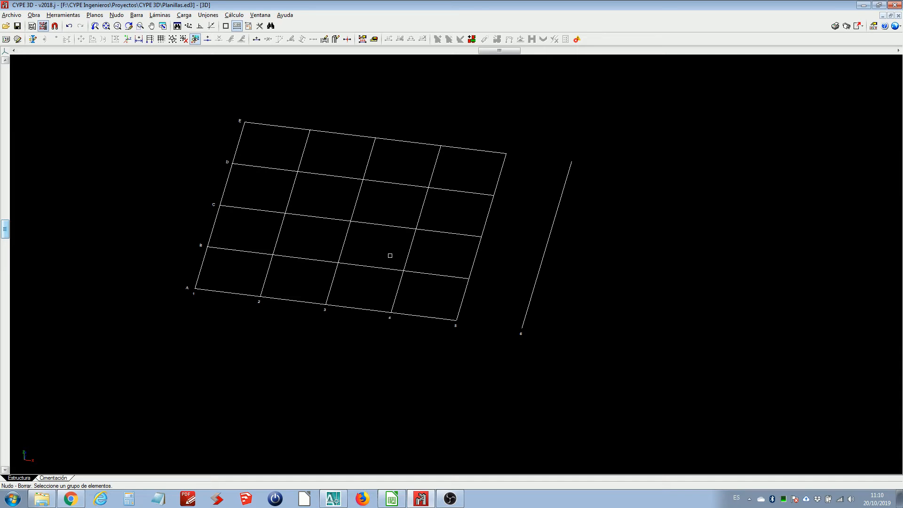
scroll(389, 256, "up", 2)
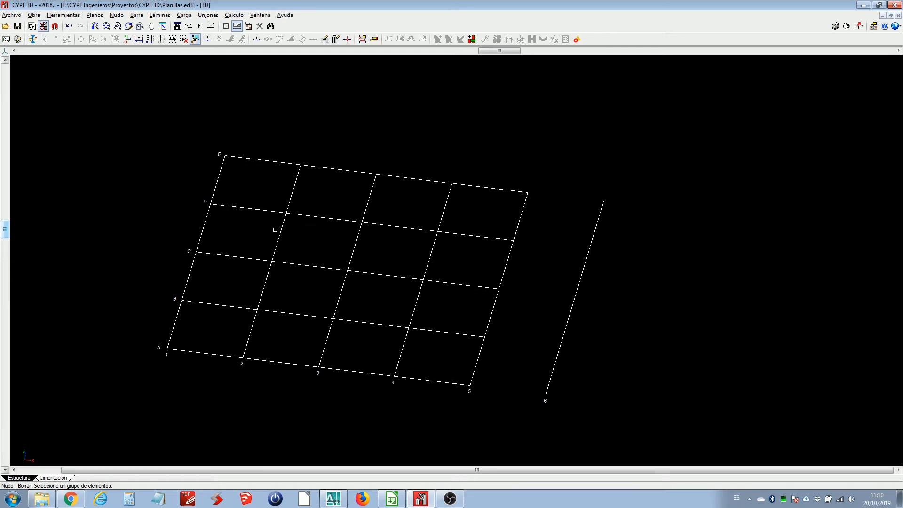
Start a new node and activate object snaps with only Intersección enabled, clearing Extremo, Punto medio and Más cercano
mouse_move(4, 230)
left_mouse_down()
mouse_move(4, 196)
mouse_move(4, 236)
left_mouse_up()
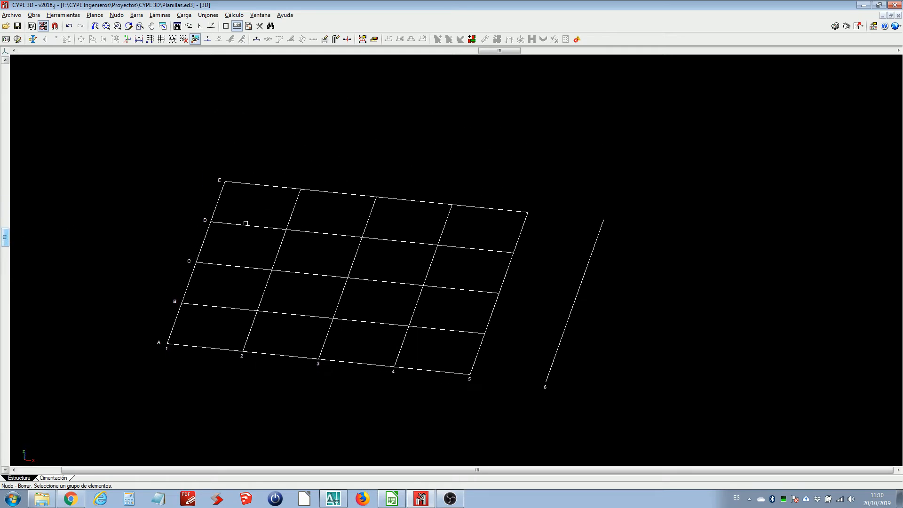
left_click(118, 16)
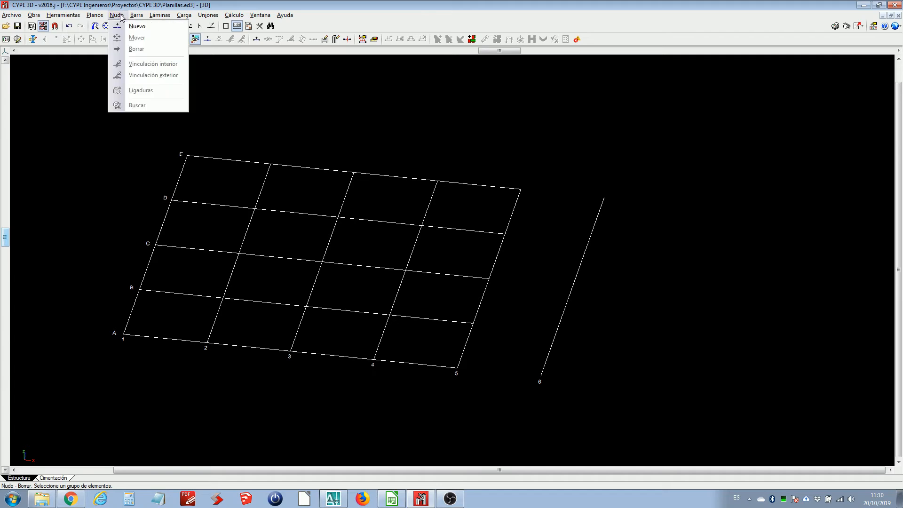
left_click(124, 27)
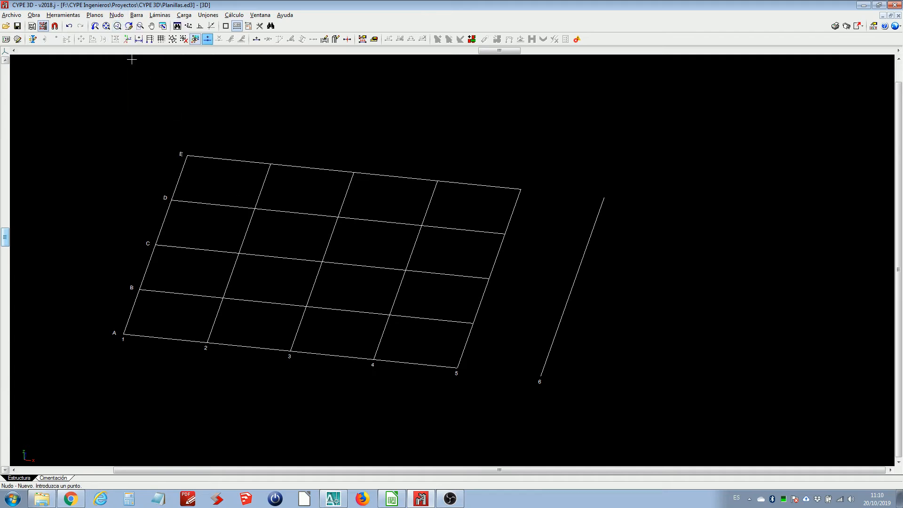
left_click(54, 26)
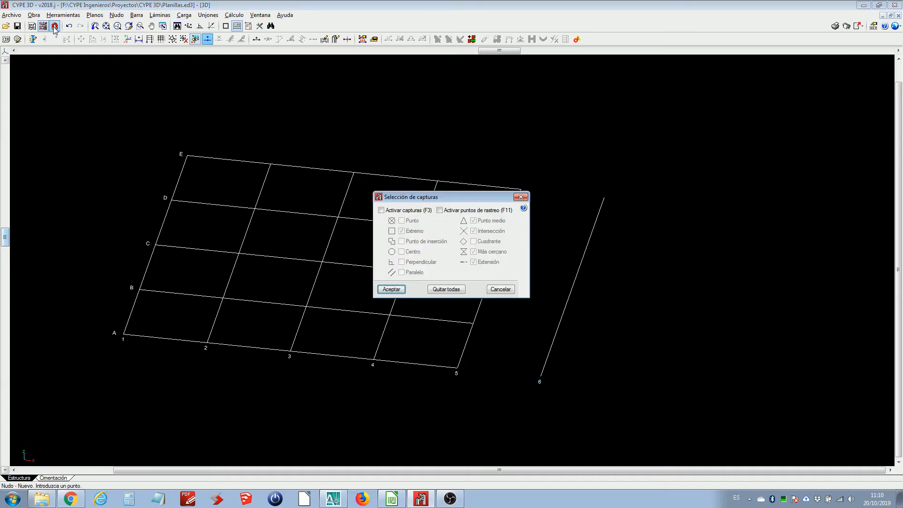
left_click(394, 210)
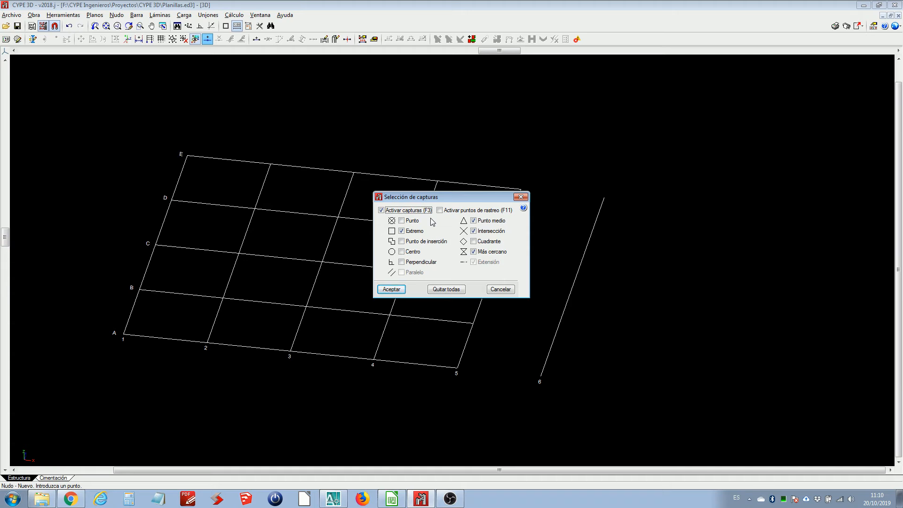
left_click(403, 231)
left_click(474, 220)
left_click(473, 252)
left_click(392, 289)
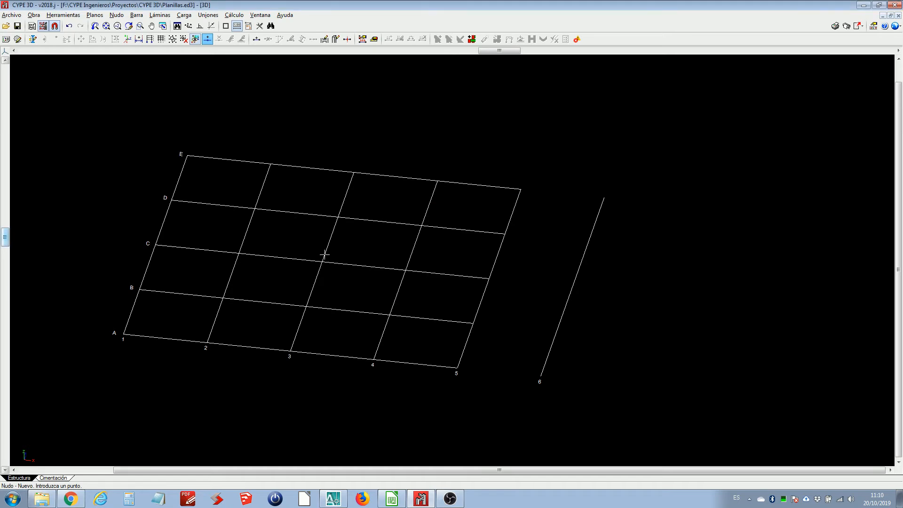
scroll(324, 267, "up", 2)
scroll(325, 267, "up", 1)
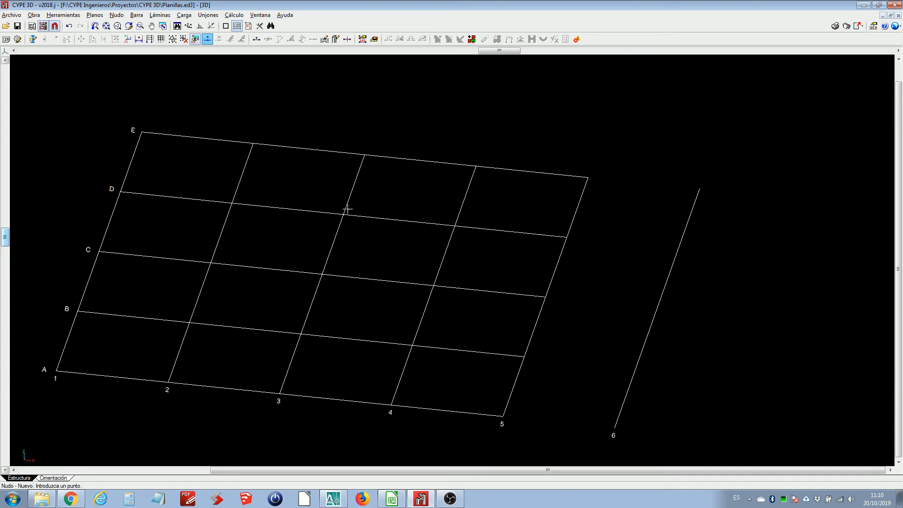
middle_click_drag(355, 230, 397, 216)
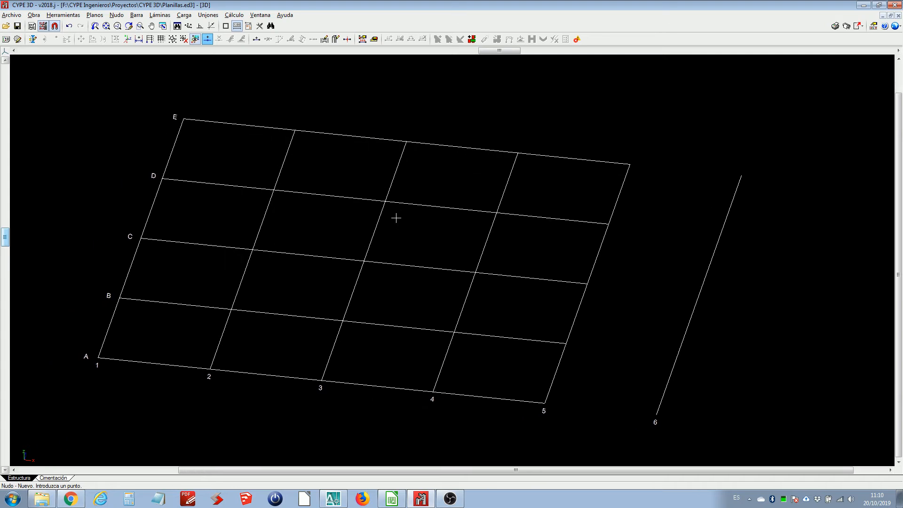
left_click_drag(4, 236, 11, 213)
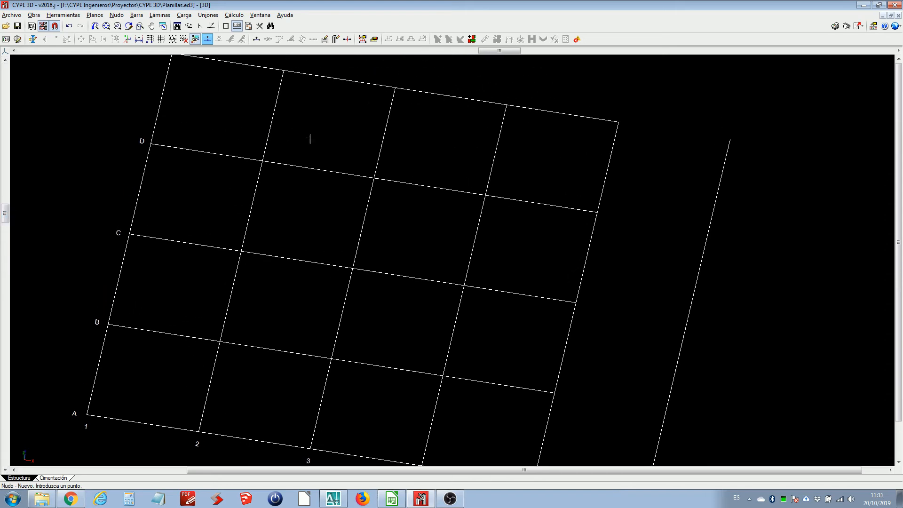
scroll(404, 98, "down", 1)
mouse_move(499, 50)
left_mouse_down()
mouse_move(556, 50)
mouse_move(516, 50)
left_mouse_up()
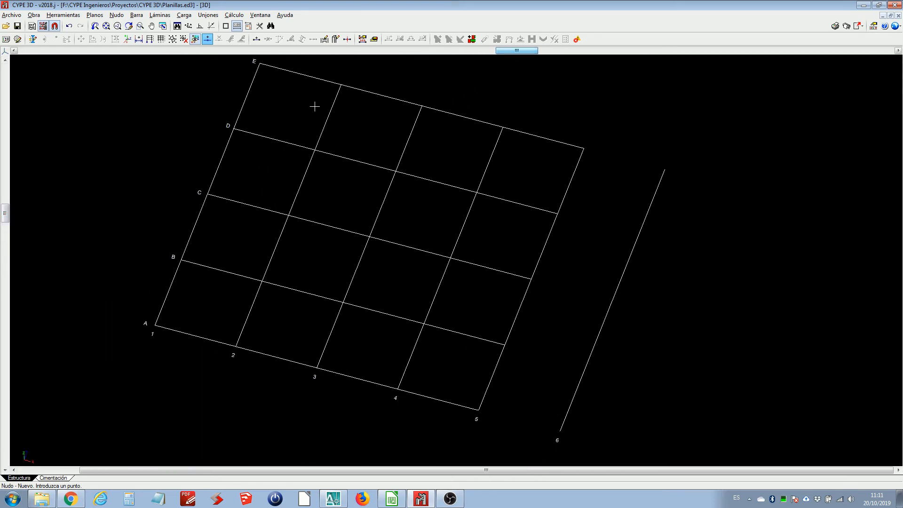
middle_click_drag(151, 149, 146, 162)
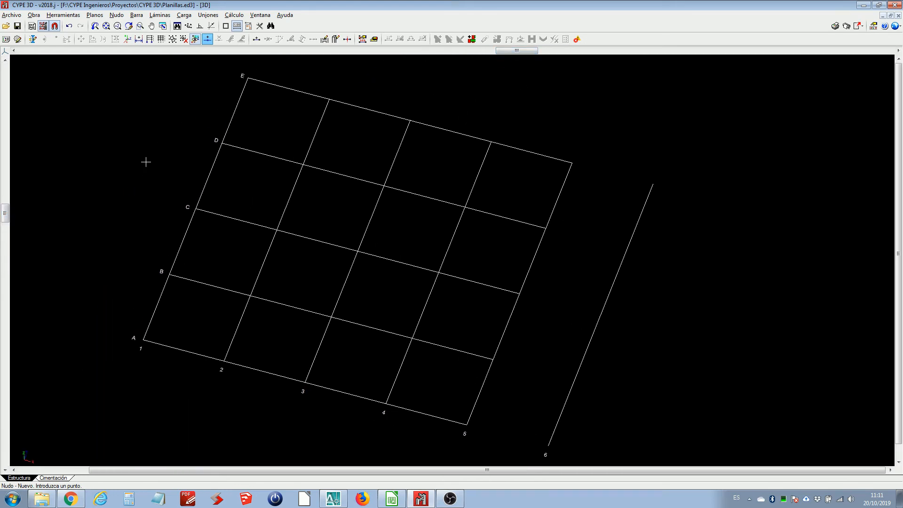
left_click(256, 15)
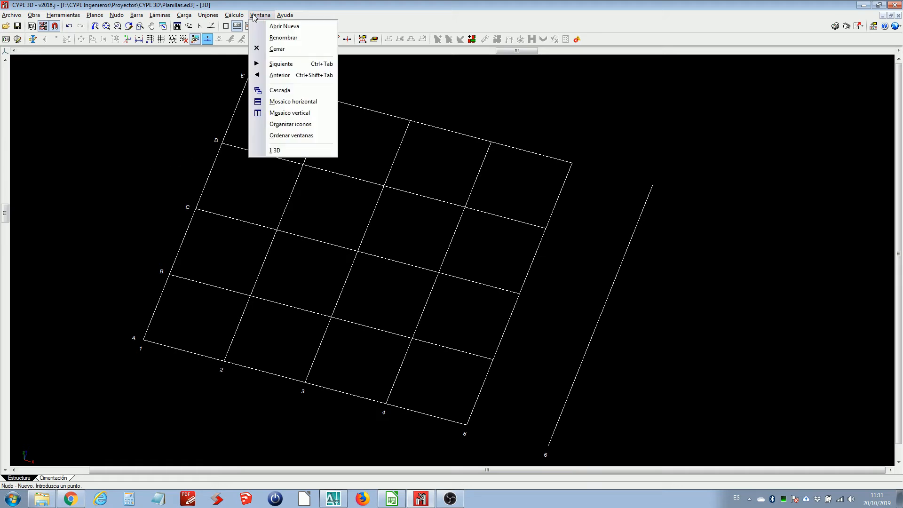
left_click(256, 15)
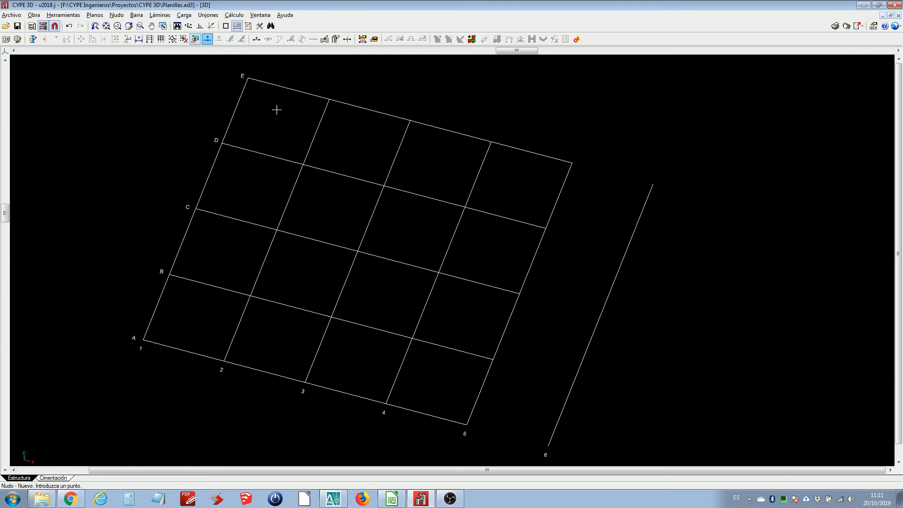
middle_click_drag(288, 157, 274, 179)
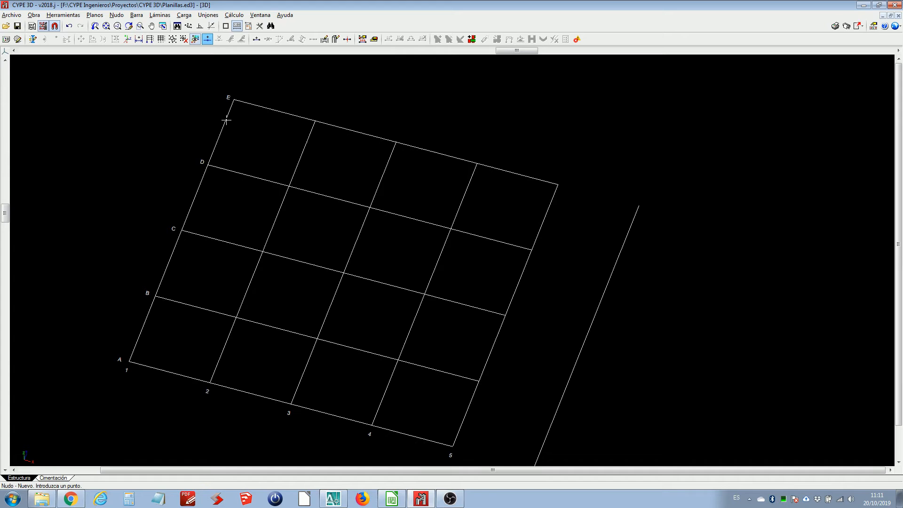
middle_click_drag(222, 132, 202, 115)
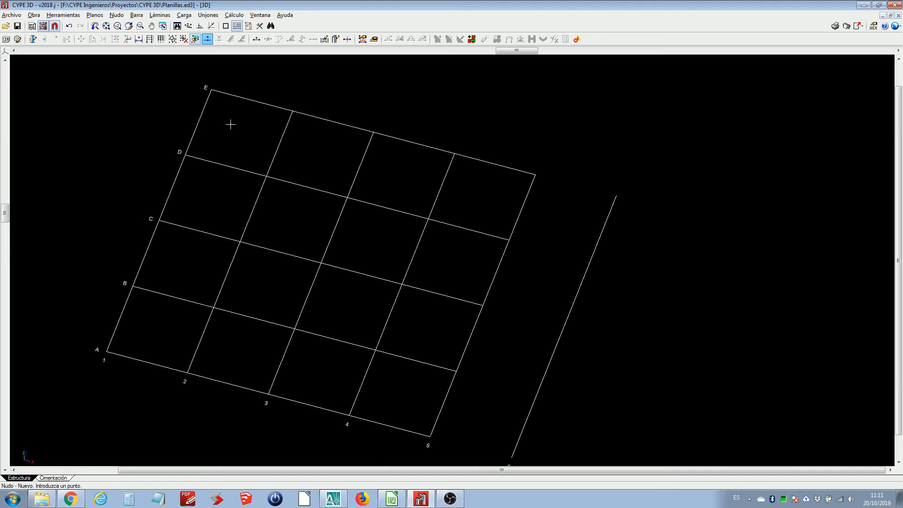
middle_click_drag(130, 266, 148, 258)
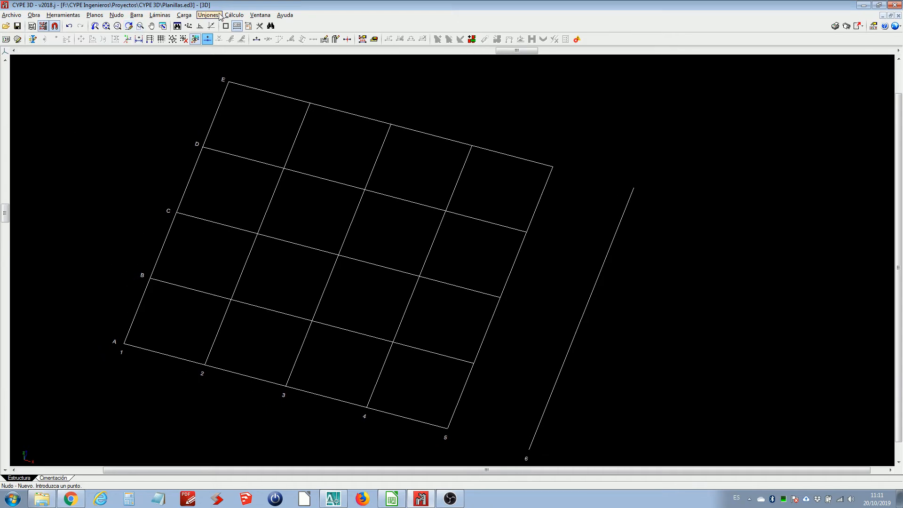
Turn on the display of the reference lines in the plane references, leaving the grid hidden
left_click(95, 15)
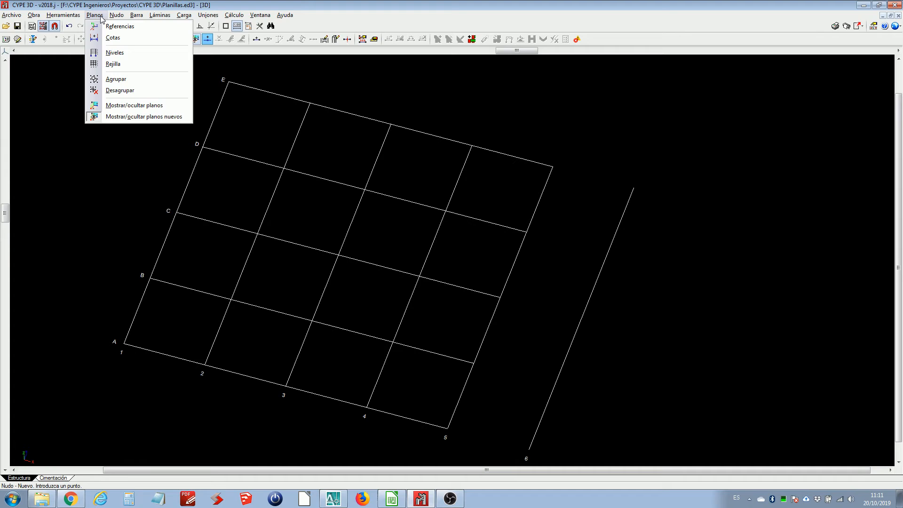
left_click(117, 27)
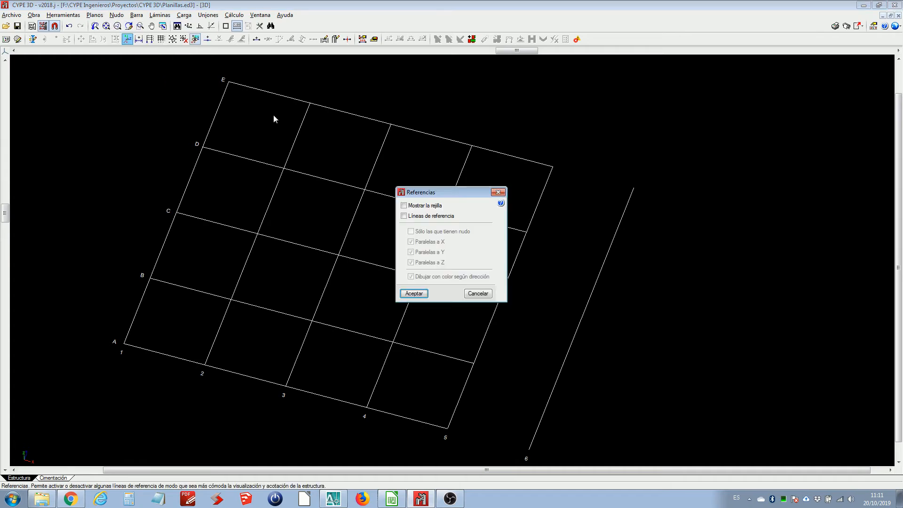
left_click(414, 217)
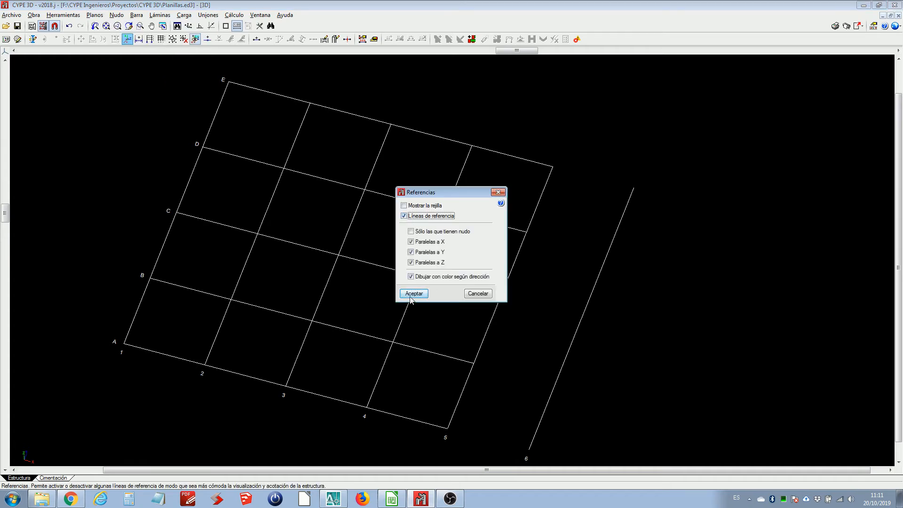
left_click(413, 294)
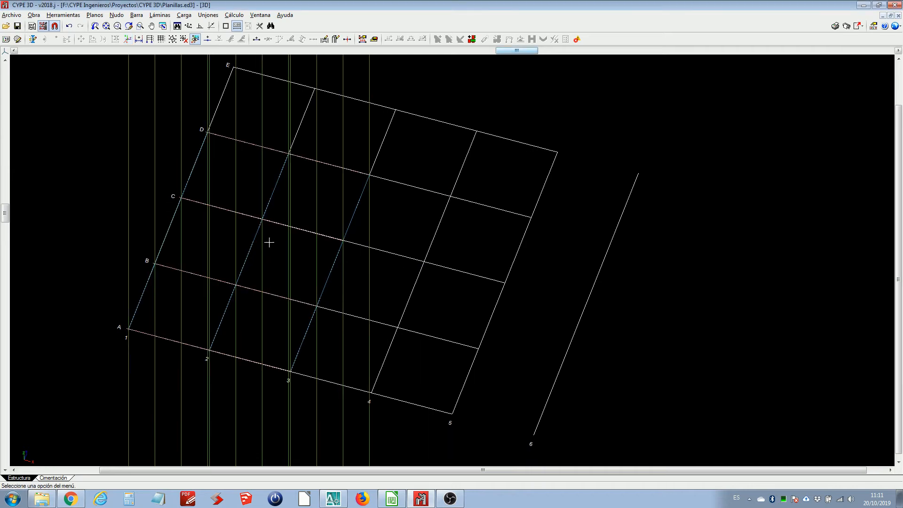
Open a new 2D view of a plane orthogonal to the X, Y or Z axis, defined by the reference lines along axes A and 1
mouse_move(2, 217)
left_mouse_down()
mouse_move(2, 256)
mouse_move(2, 233)
left_mouse_up()
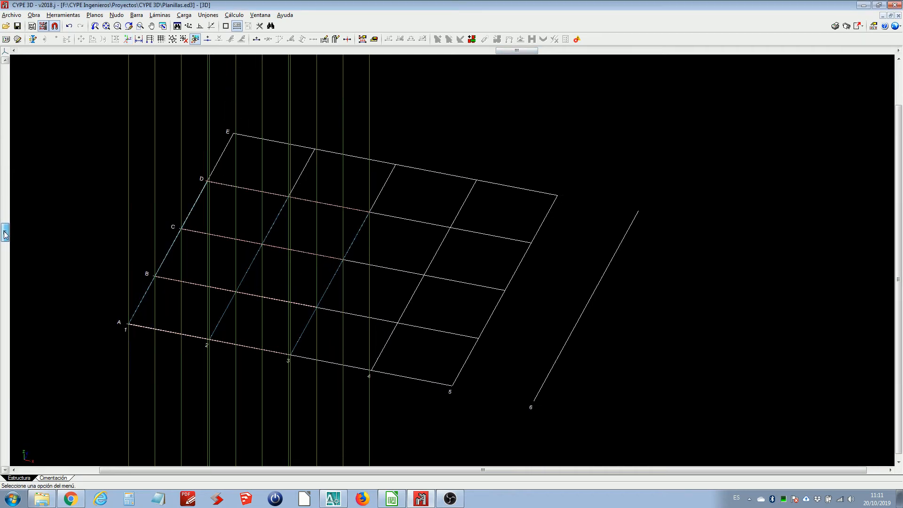
mouse_move(520, 50)
left_mouse_down()
mouse_move(436, 50)
mouse_move(517, 60)
left_mouse_up()
scroll(118, 332, "up", 1)
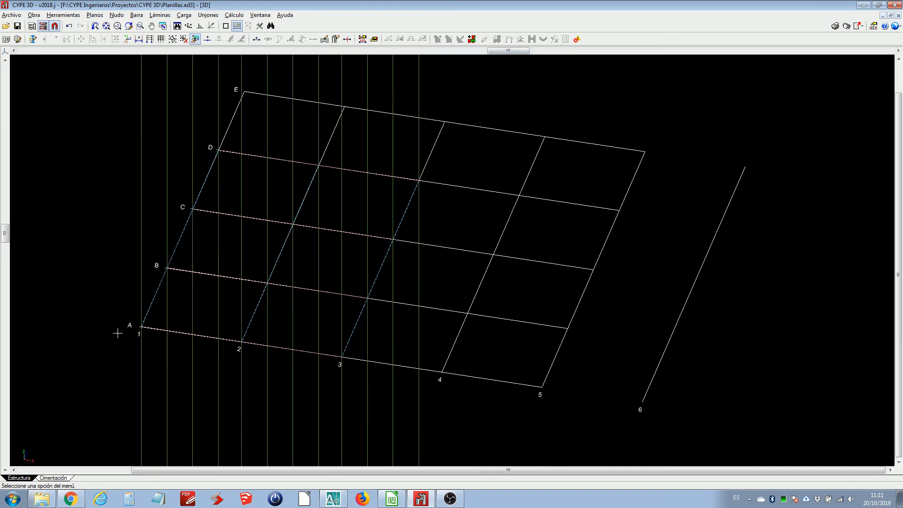
scroll(142, 324, "up", 2)
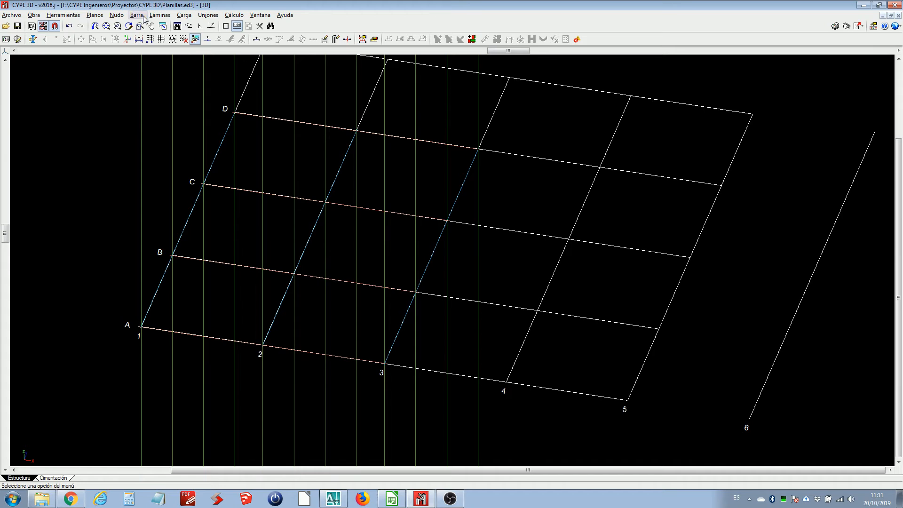
left_click(122, 15)
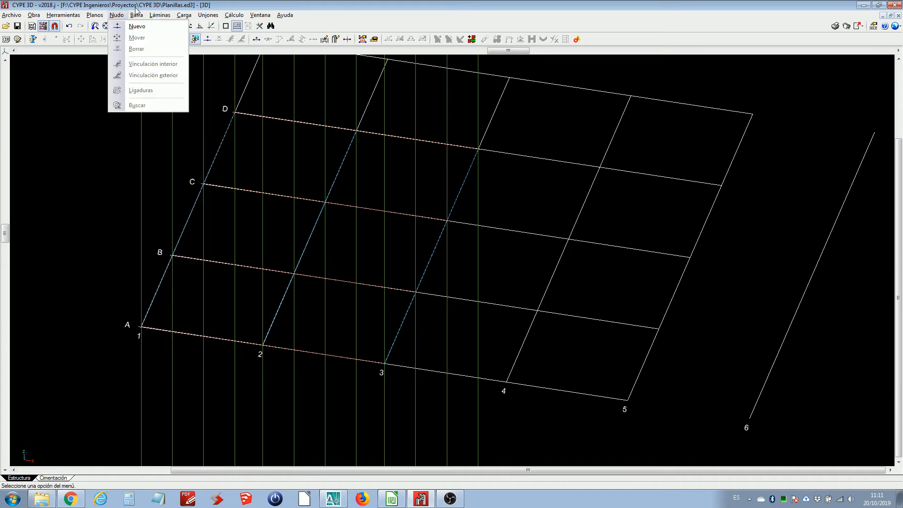
left_click(148, 5)
middle_click_drag(250, 62, 245, 112)
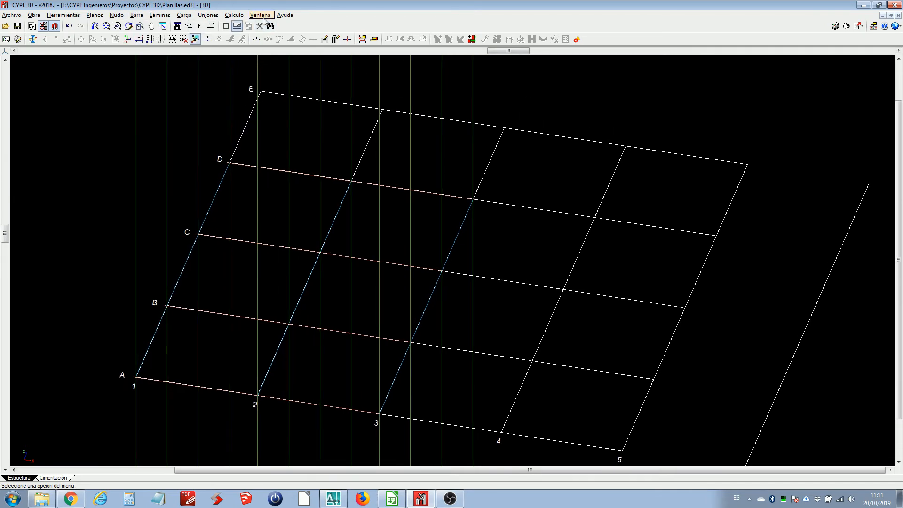
left_click(261, 16)
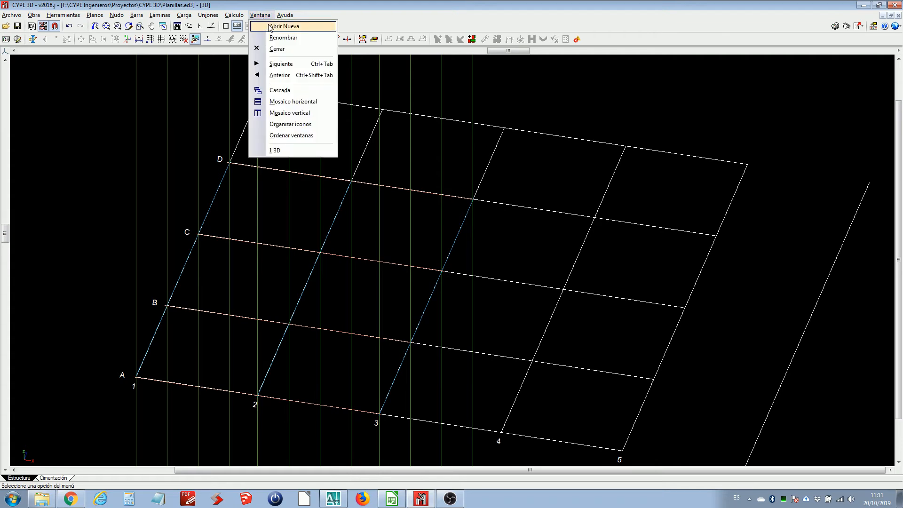
left_click(272, 26)
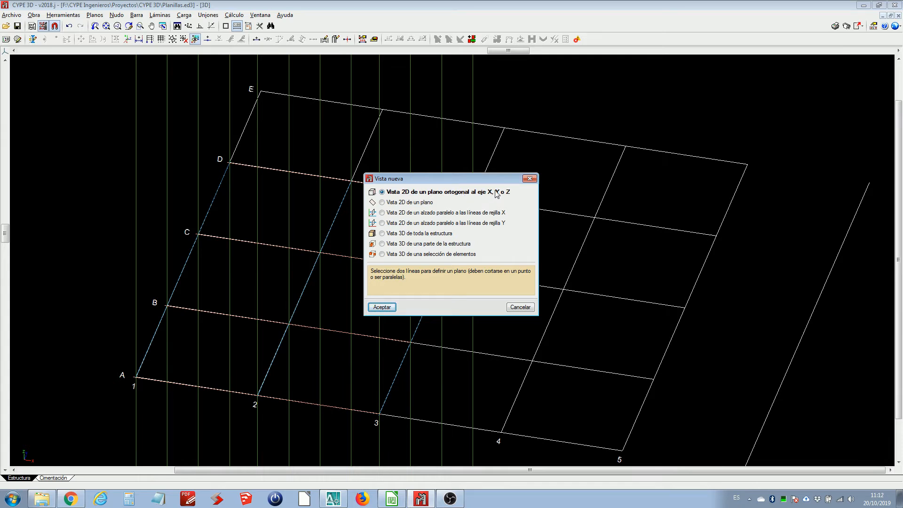
left_click(390, 306)
left_click(150, 379)
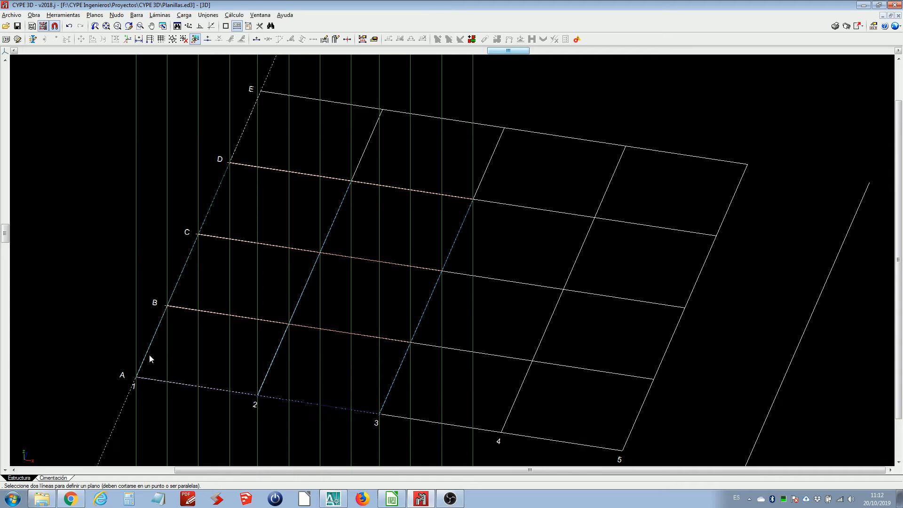
left_click(150, 351)
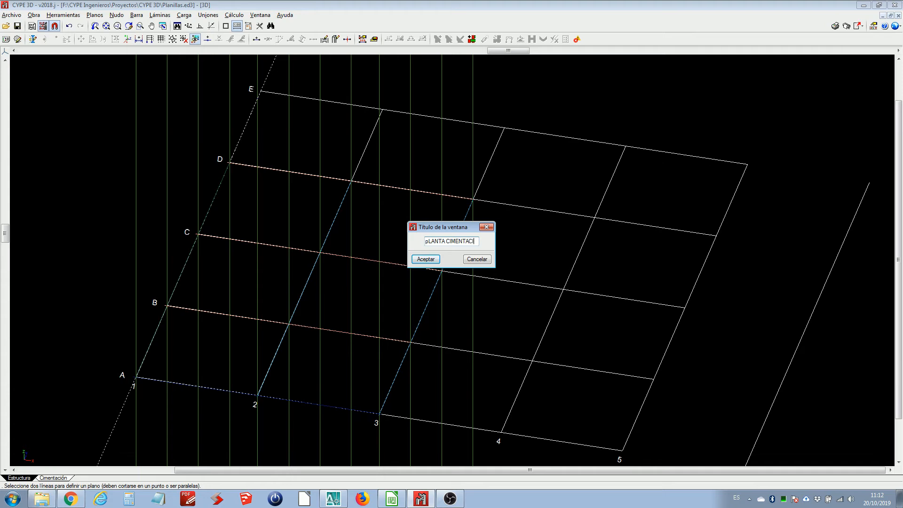
Title the new view window PLANTA CIMENTACIÓN and create the view
type("N")
key("Home")
key("Delete")
type("P")
left_click(421, 259)
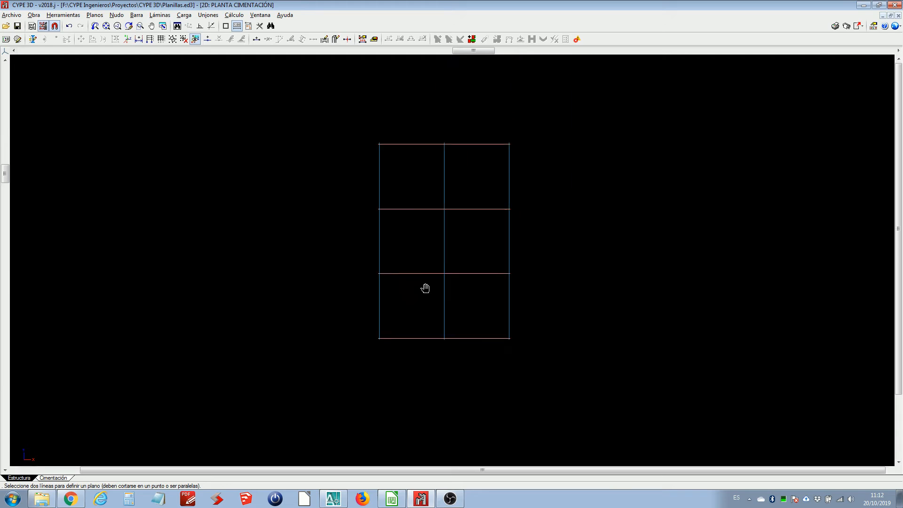
Turn off both the grid and the reference lines in the plane references of the PLANTA CIMENTACIÓN view
scroll(343, 325, "down", 2)
middle_click_drag(331, 323, 346, 262)
scroll(346, 262, "up", 3)
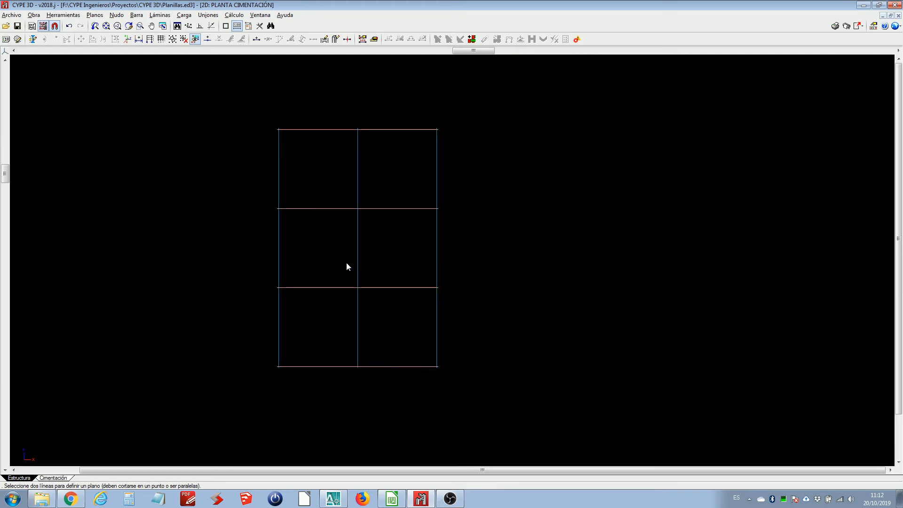
left_click(96, 15)
left_click(105, 25)
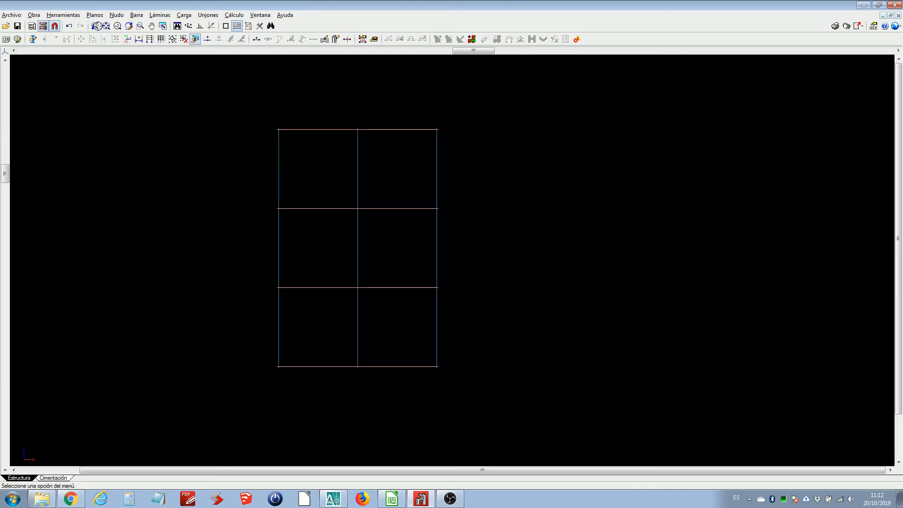
left_click(405, 215)
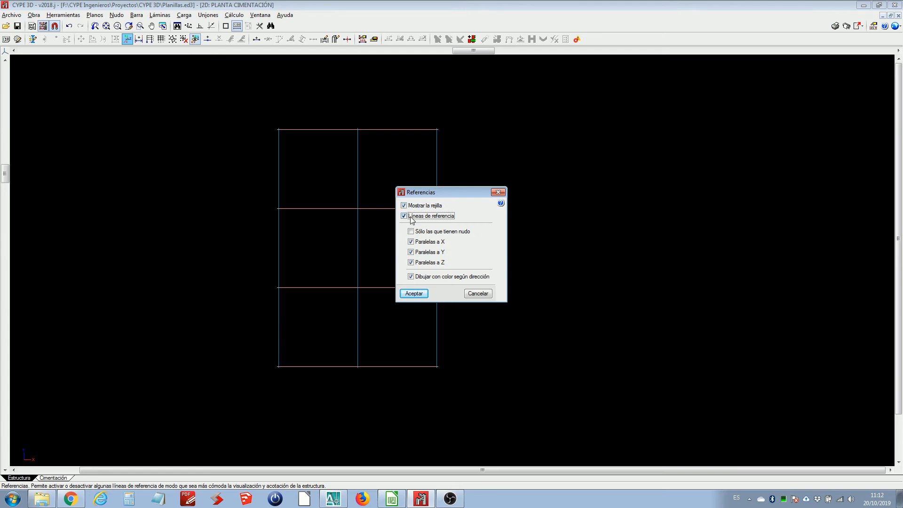
left_click(411, 207)
left_click(411, 206)
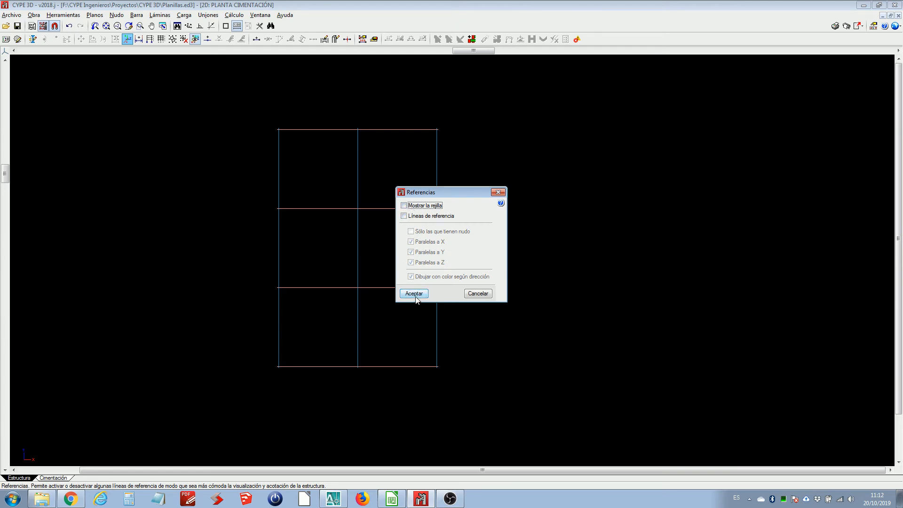
left_click(414, 293)
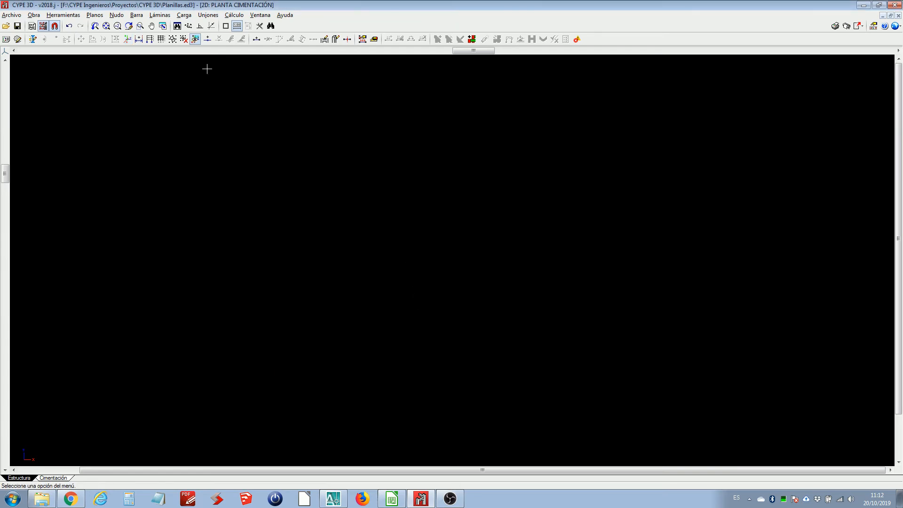
Display the PLANILLA template in the PLANTA CIMENTACIÓN view
left_click(42, 26)
left_click(43, 27)
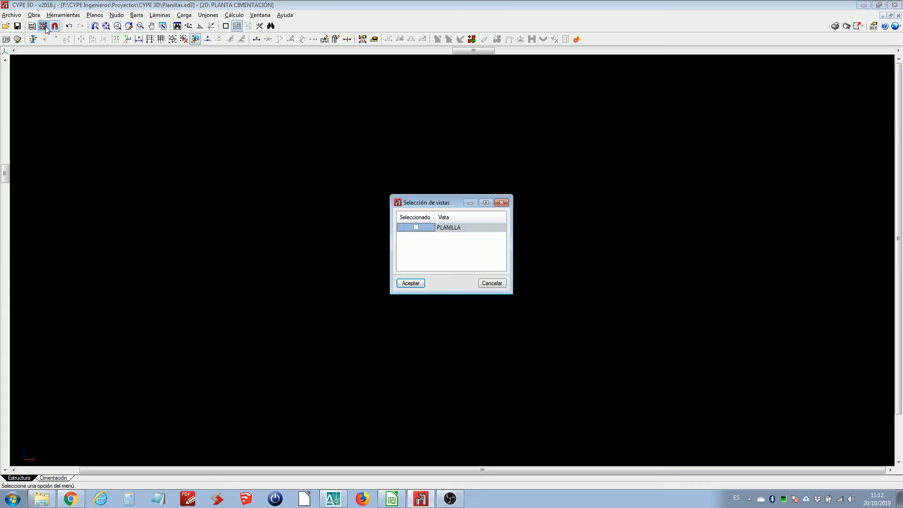
left_click(411, 283)
scroll(410, 256, "up", 3)
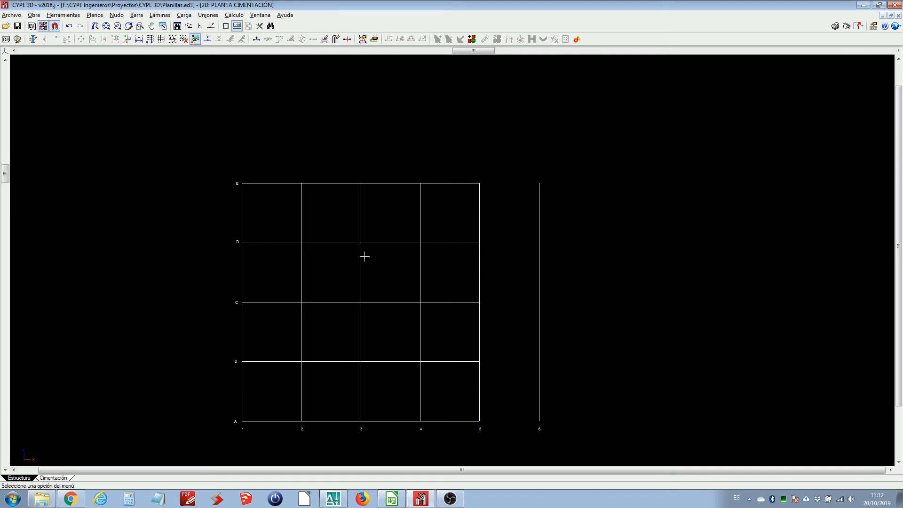
scroll(273, 335, "up", 2)
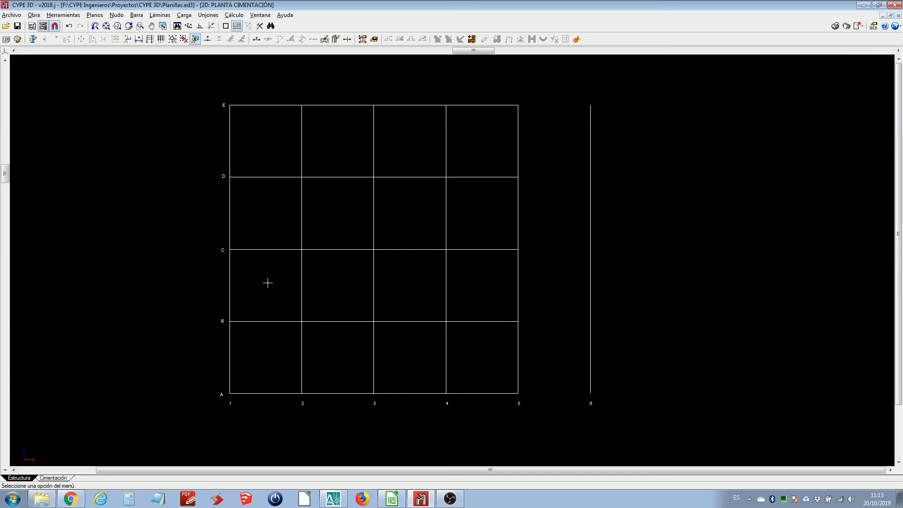
scroll(268, 283, "up", 2)
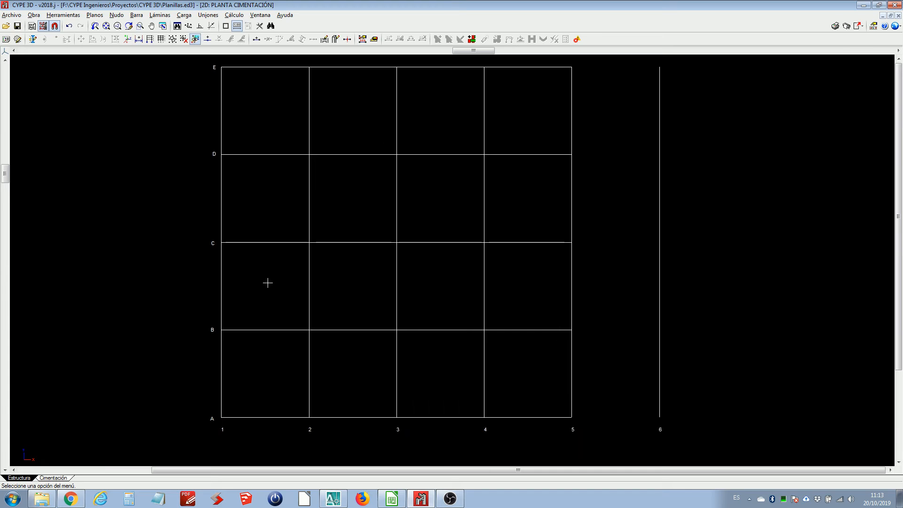
Start inserting new nodes and turn off the Extensión snap, keeping Intersección as the active snap
left_click(118, 16)
left_click(135, 26)
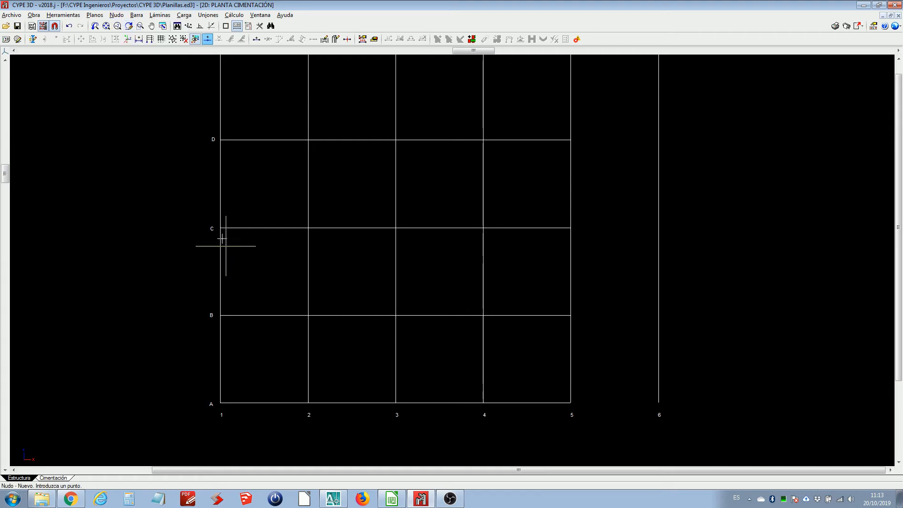
left_click(54, 25)
scroll(307, 228, "up", 2)
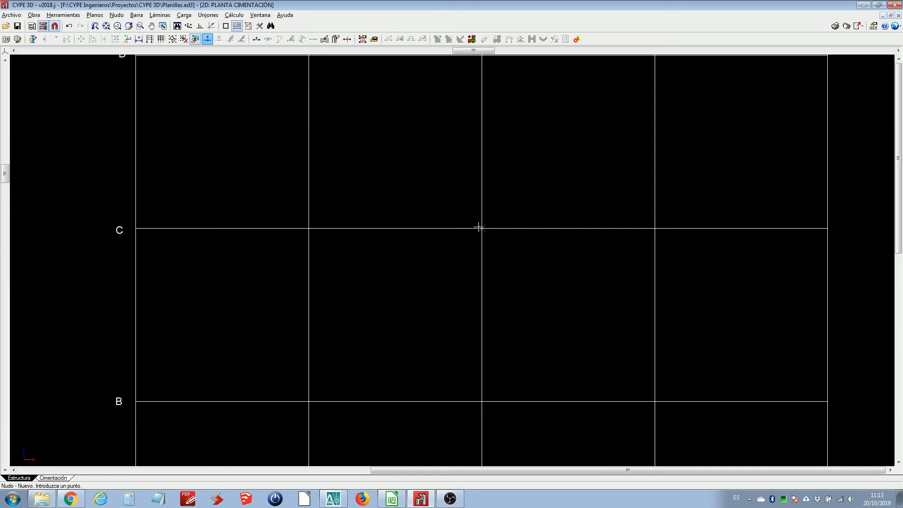
left_click(55, 27)
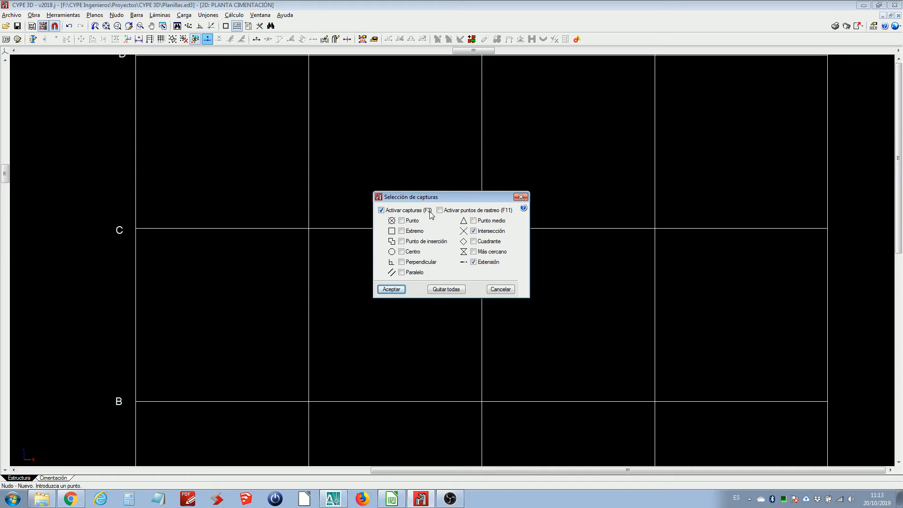
left_click(486, 262)
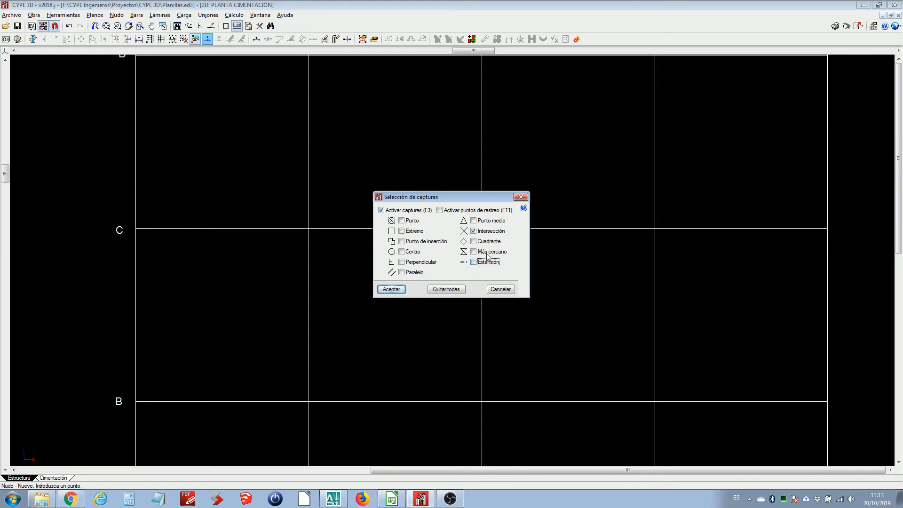
left_click(399, 290)
Insert nodes at the intersections of axis A with axes 1 to 5
scroll(399, 288, "down", 3)
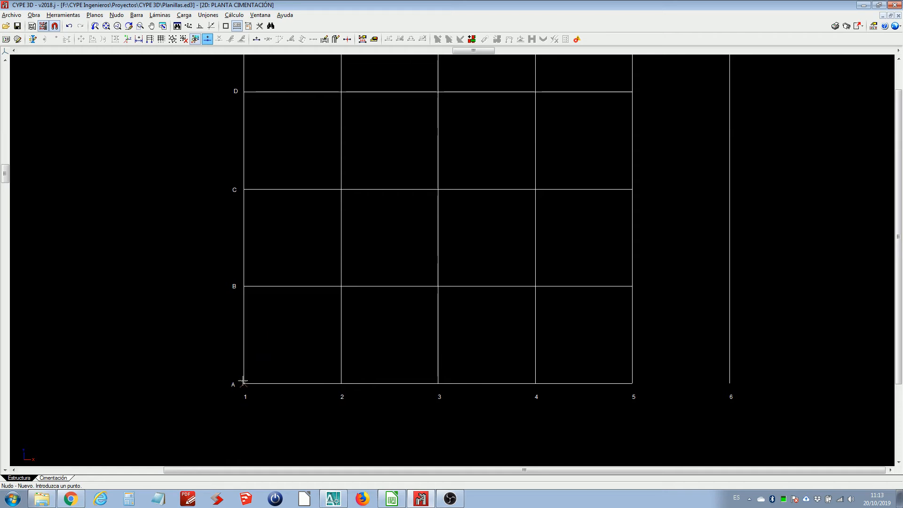
left_click(244, 383)
left_click(341, 383)
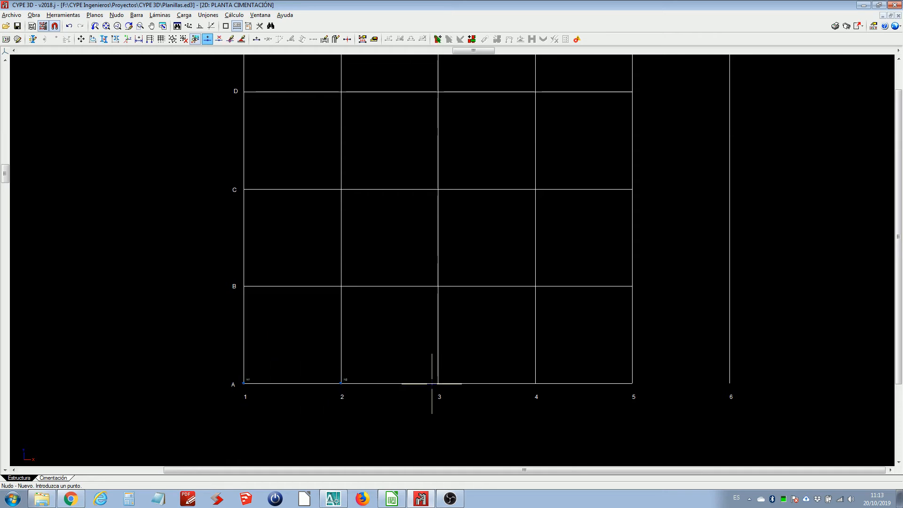
left_click(438, 382)
left_click(535, 383)
left_click(632, 383)
Insert nodes at the intersections of axis B with axes 5 to 1
left_click(632, 285)
left_click(535, 286)
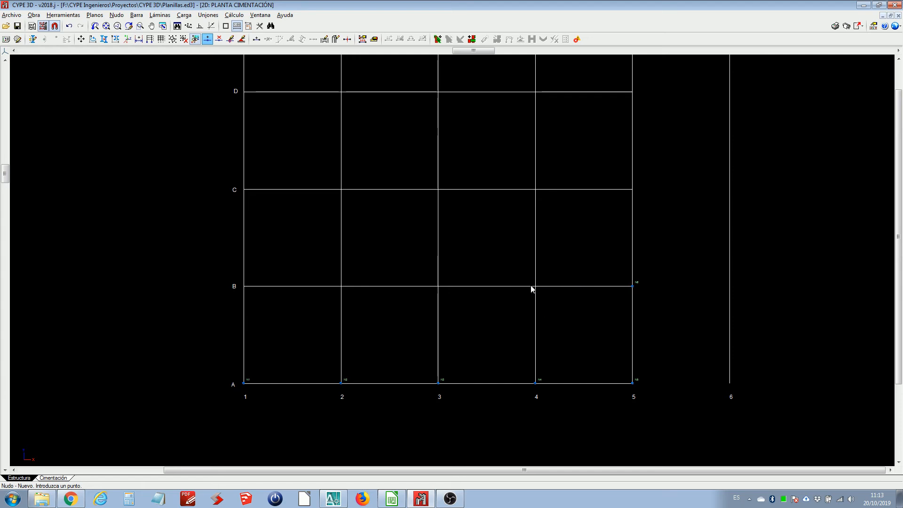
left_click(438, 286)
left_click(341, 286)
left_click(244, 285)
Insert nodes at the intersections of axis C with axes 1 to 5
scroll(268, 292, "up", 3)
left_click(237, 286)
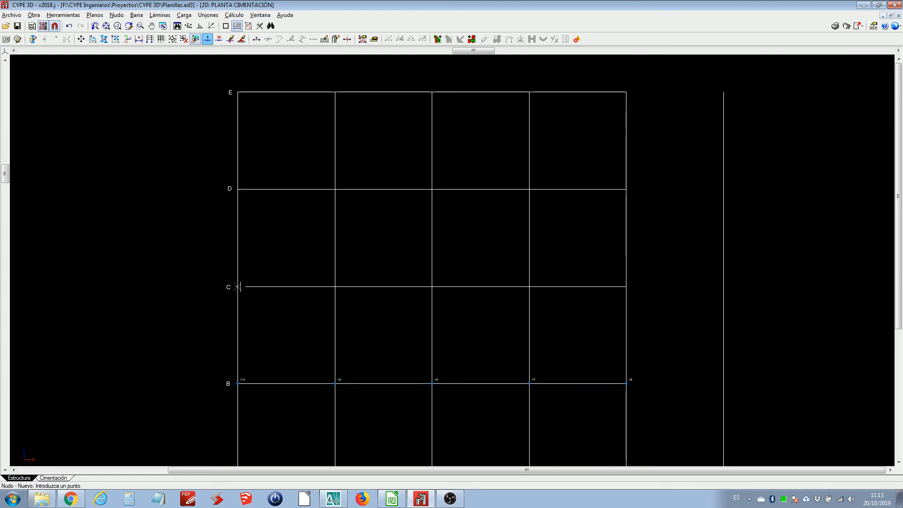
left_click(335, 286)
left_click(432, 286)
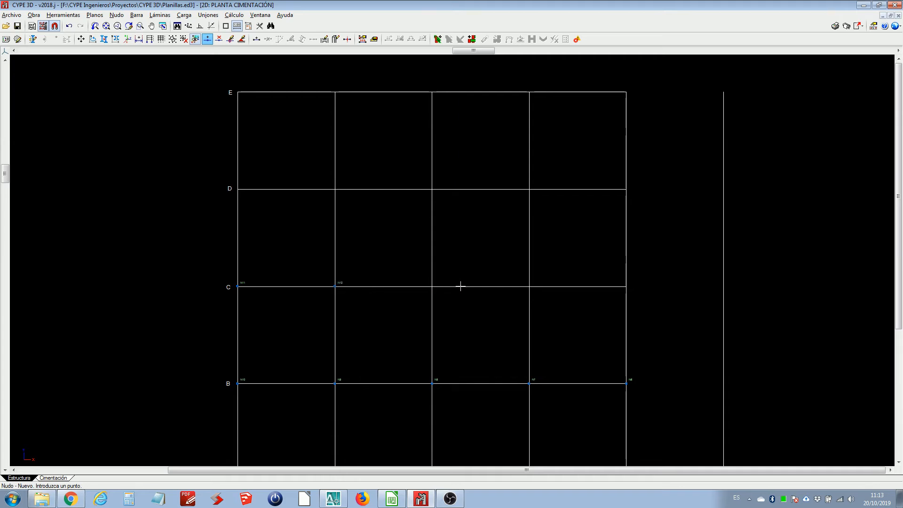
left_click(529, 286)
left_click(626, 286)
Insert nodes at the intersections of axis D with axes 5 to 1
left_click(626, 189)
left_click(529, 188)
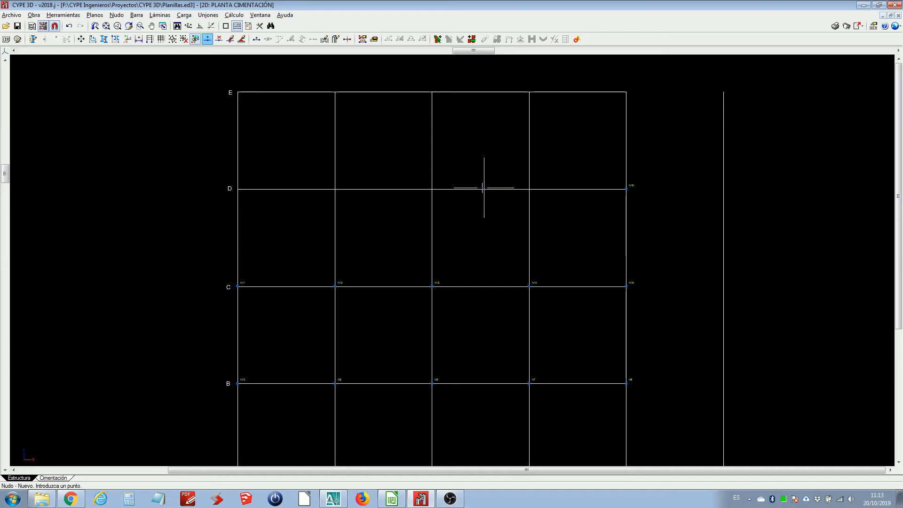
left_click(432, 189)
left_click(334, 188)
left_click(238, 189)
Insert nodes at the intersections of axis E with axes 1 to 5
middle_click_drag(262, 164, 240, 263)
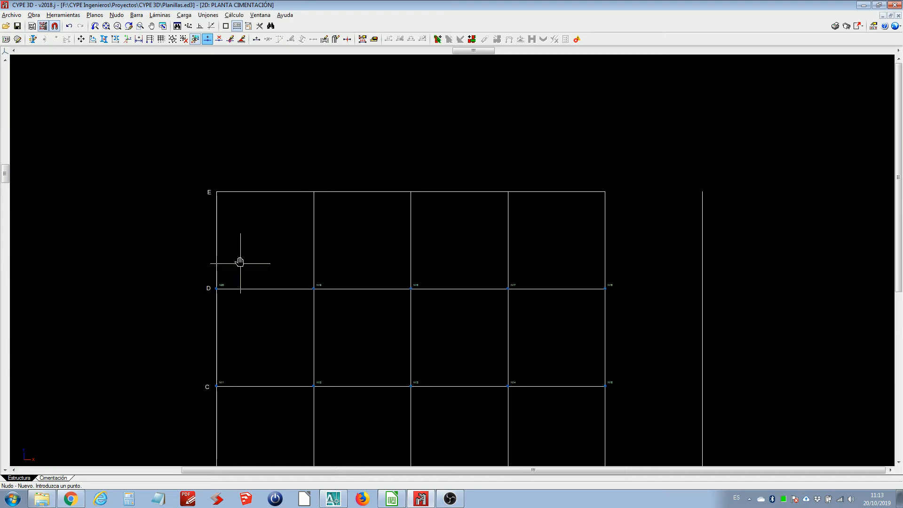
left_click(217, 191)
left_click(313, 192)
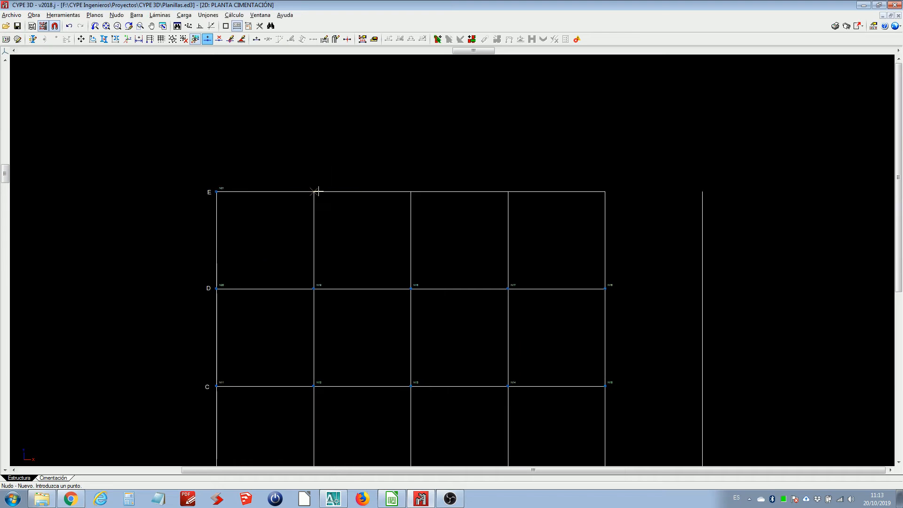
left_click(411, 192)
left_click(508, 192)
scroll(549, 189, "down", 2)
scroll(510, 205, "up", 1)
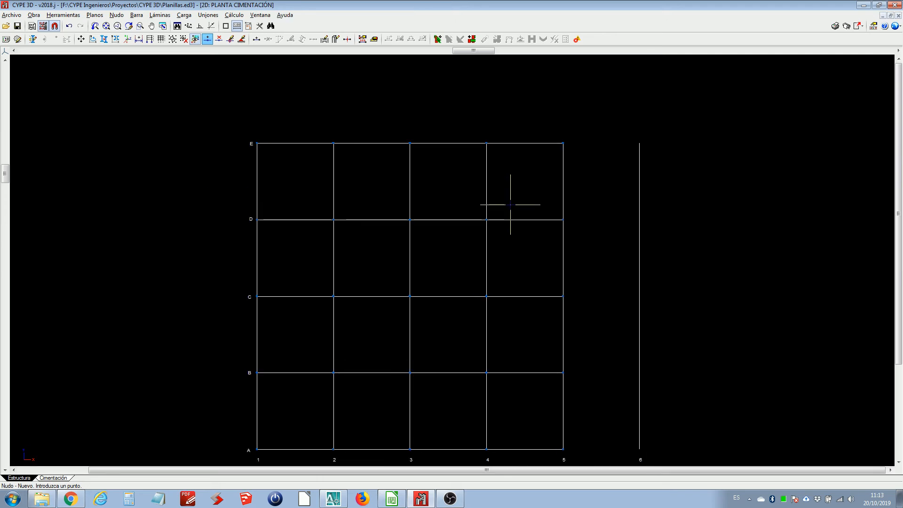
Switch to the 3D view window and hide the PLANILLA template there, leaving only the inserted nodes displayed
left_click(261, 16)
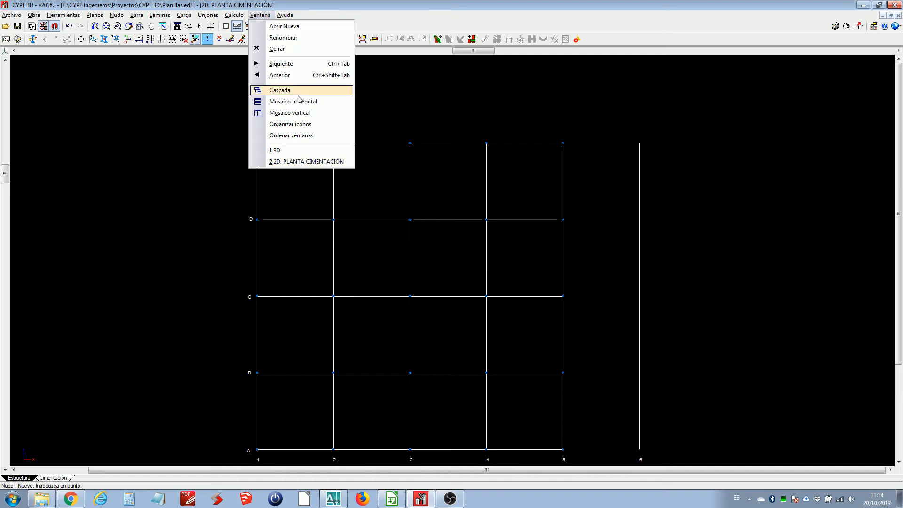
left_click(298, 2)
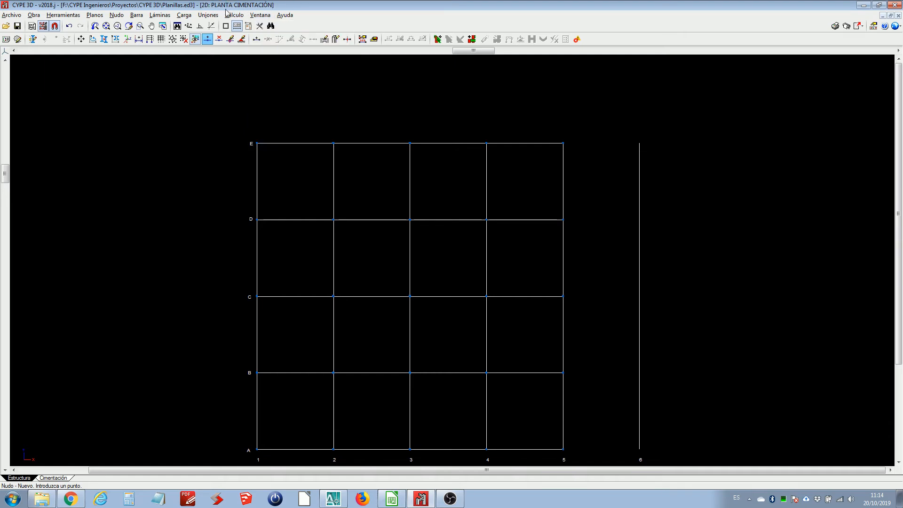
left_click(264, 16)
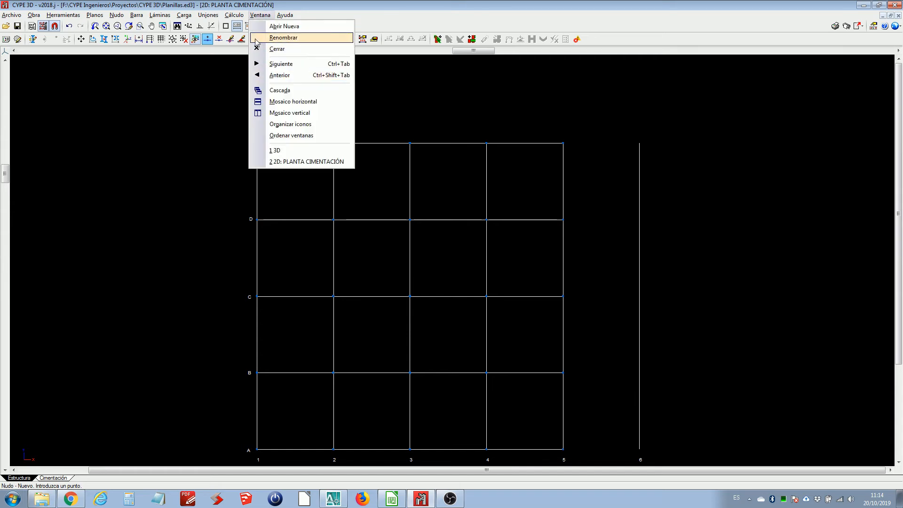
mouse_move(234, 14)
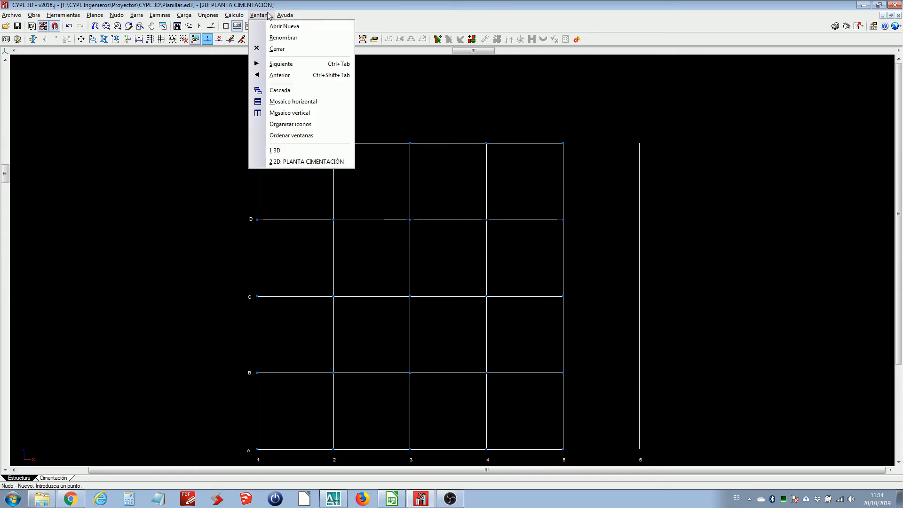
left_click(290, 147)
scroll(341, 144, "down", 2)
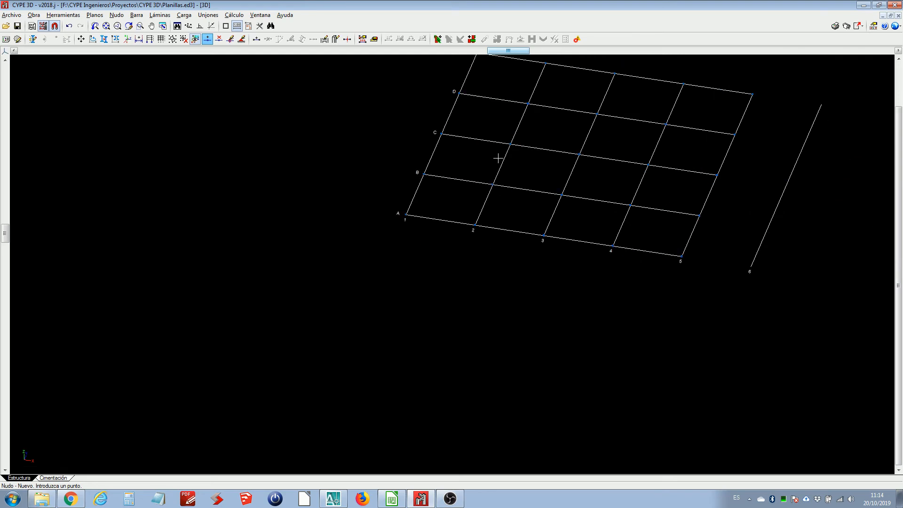
middle_click_drag(498, 157, 331, 258)
scroll(324, 258, "up", 1)
scroll(324, 248, "up", 1)
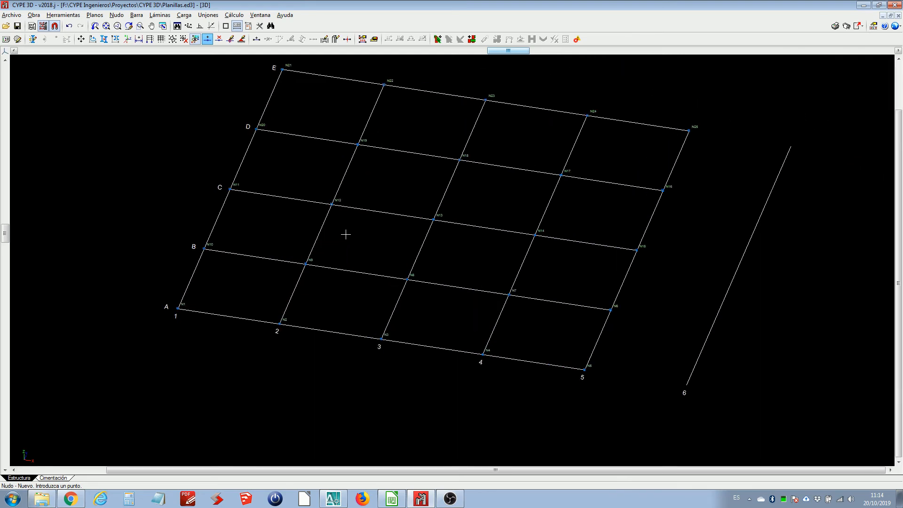
middle_click_drag(532, 130, 555, 171)
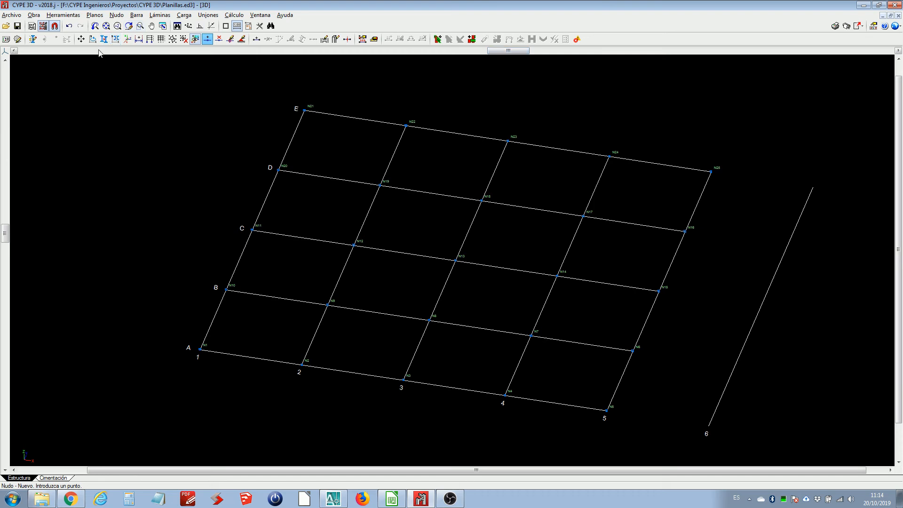
left_click(43, 26)
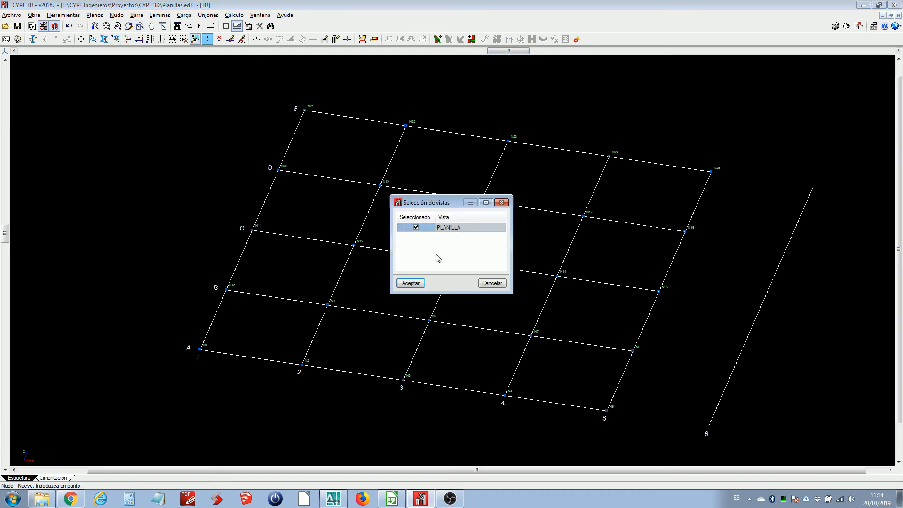
left_click(412, 284)
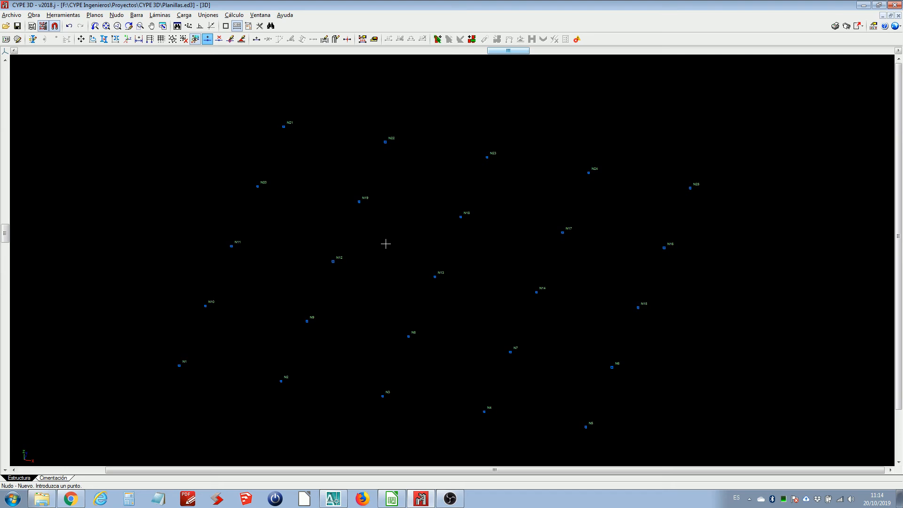
Start a new bar and make Pilar the active layer in the layer management
left_click(140, 15)
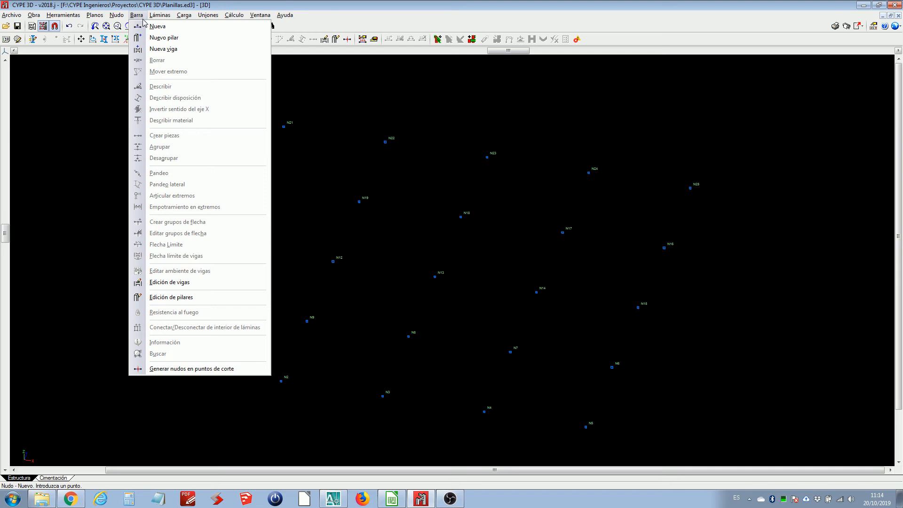
left_click(157, 27)
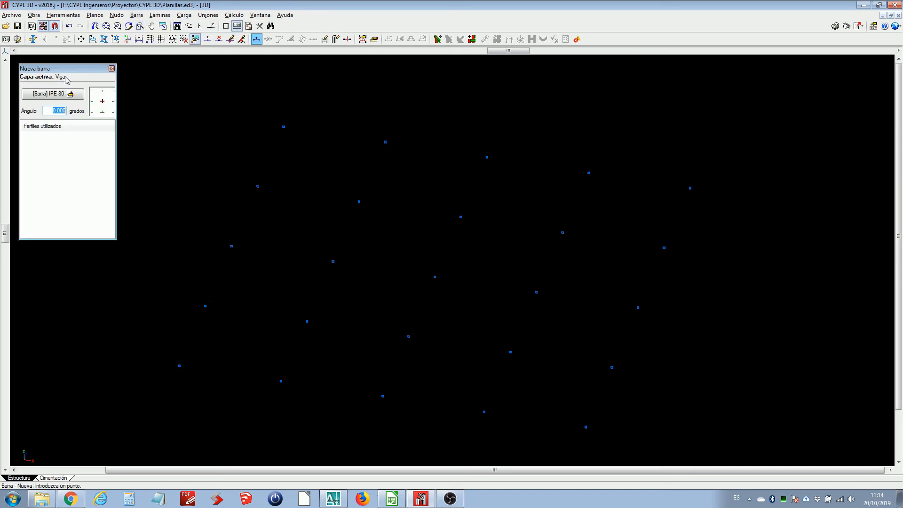
left_click(32, 39)
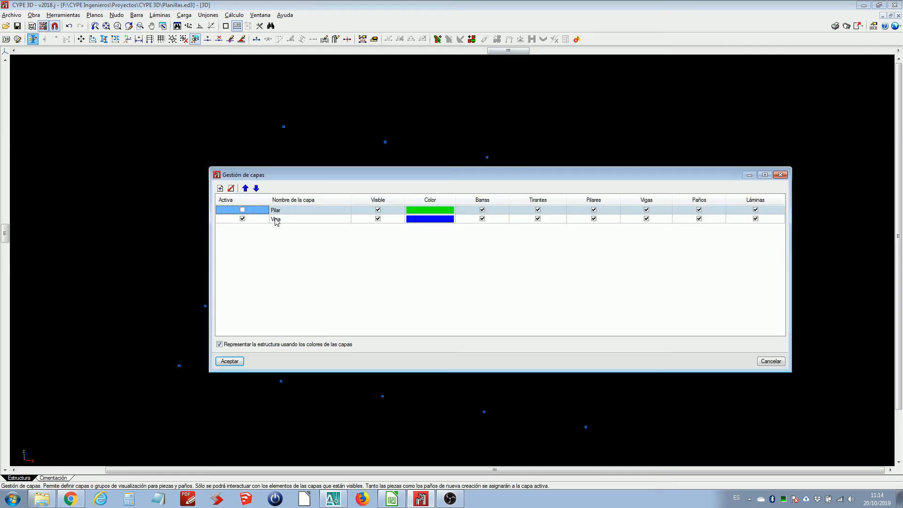
left_click(229, 362)
scroll(254, 268, "down", 2)
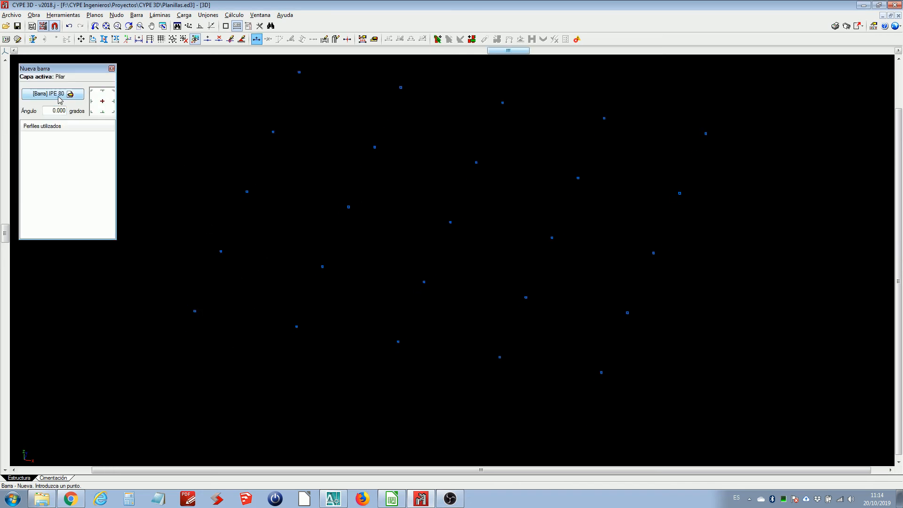
Draw a vertical IPE 80 bar 5 m long upward from the node at axes A and 1
left_click(194, 311)
left_click(194, 261)
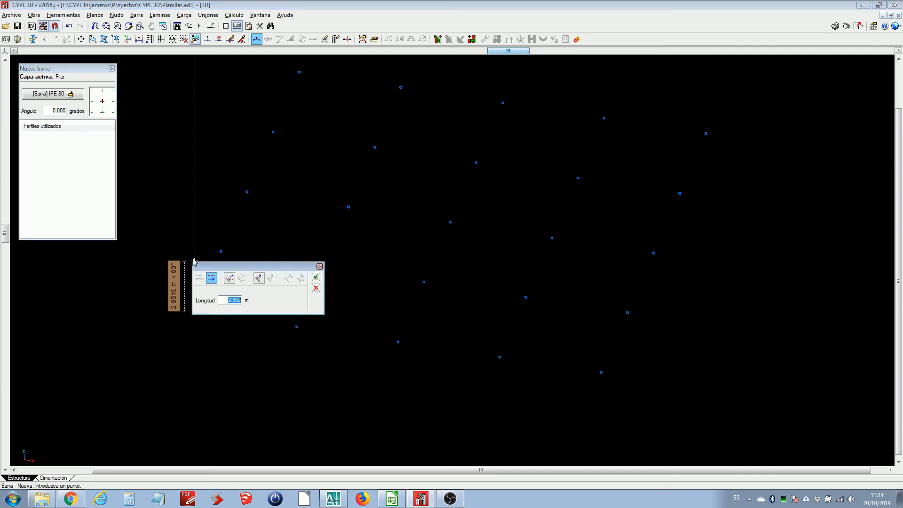
type("5")
key("Return")
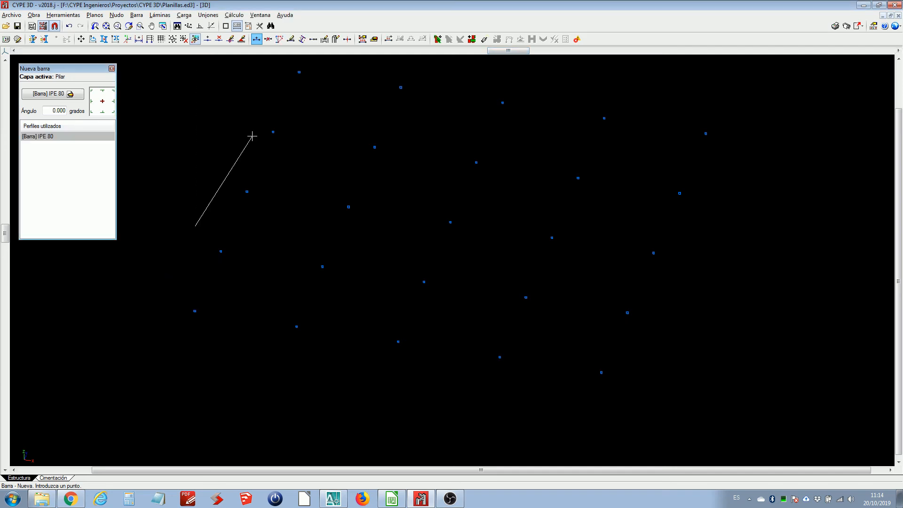
key("Escape")
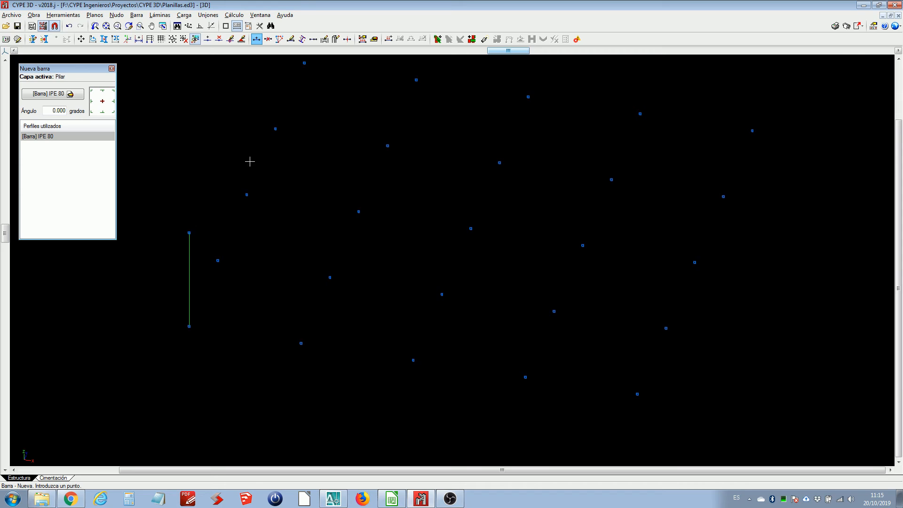
Copy the column at axes A and 1, including its nodes, to the nodes of axes B, C, D and E on axis 1
left_click(71, 15)
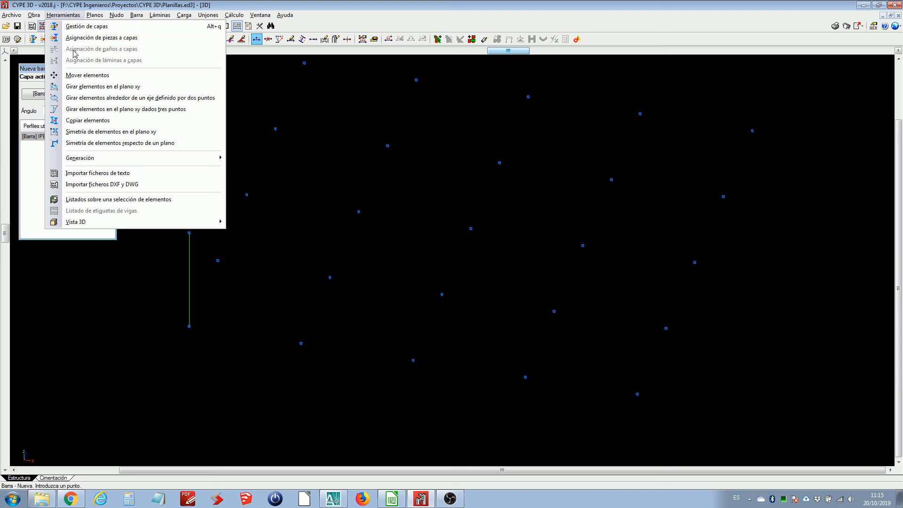
left_click(87, 120)
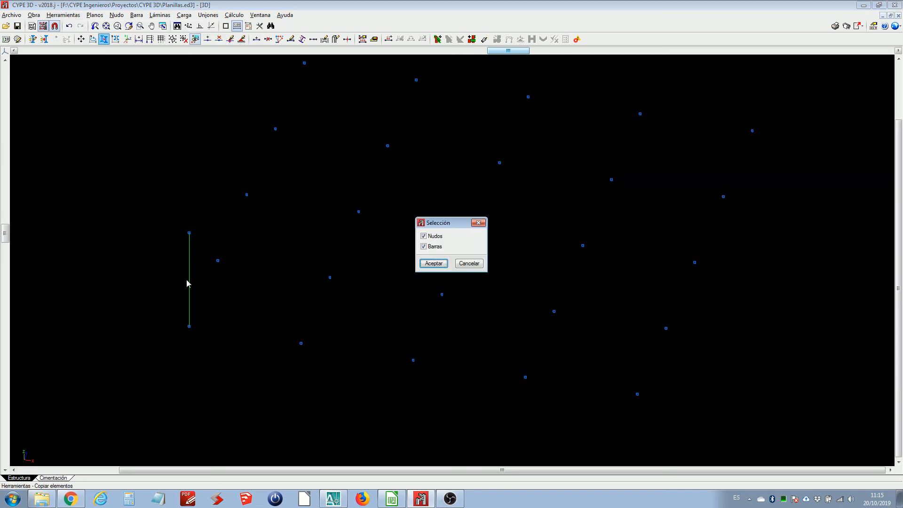
left_click(431, 263)
left_click(184, 256)
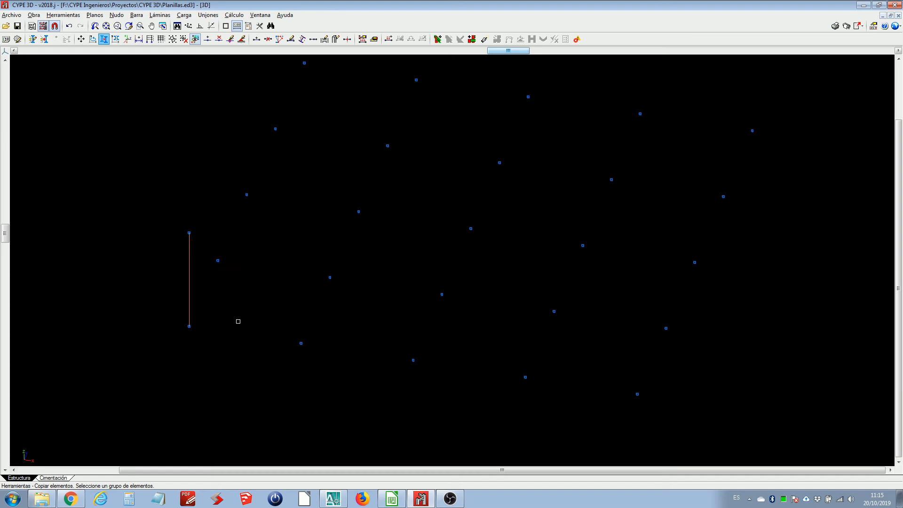
right_click(223, 319)
left_click(189, 326)
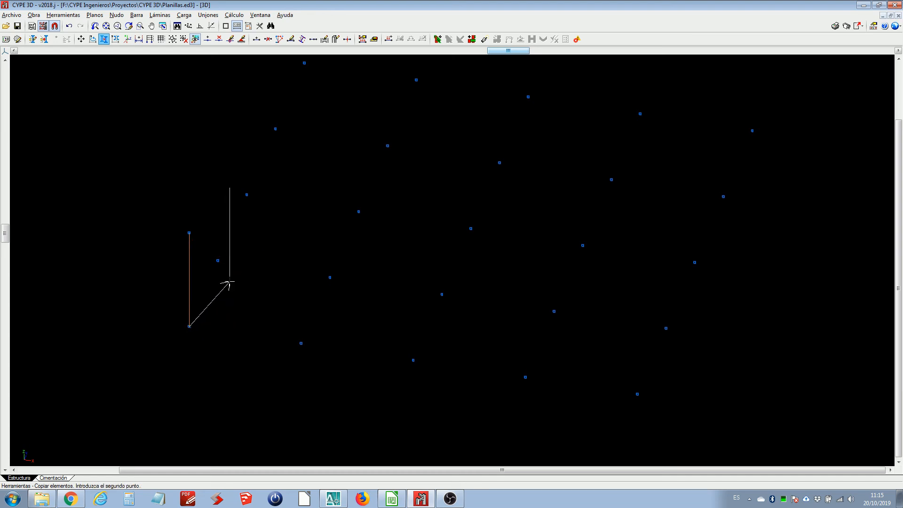
left_click(218, 261)
left_click(246, 194)
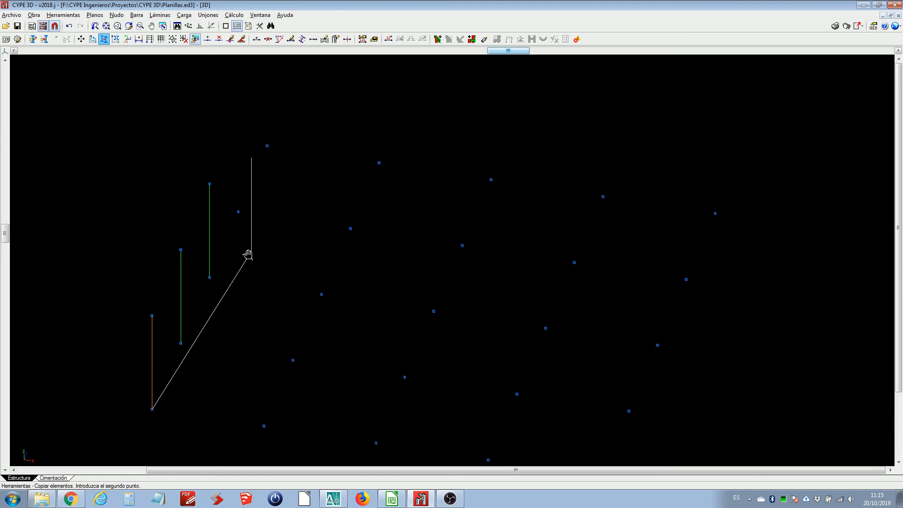
left_click(214, 263)
left_click(243, 197)
Place further copies of the column on the nodes of axis 2, from axis E to axis A
scroll(315, 210, "down", 1)
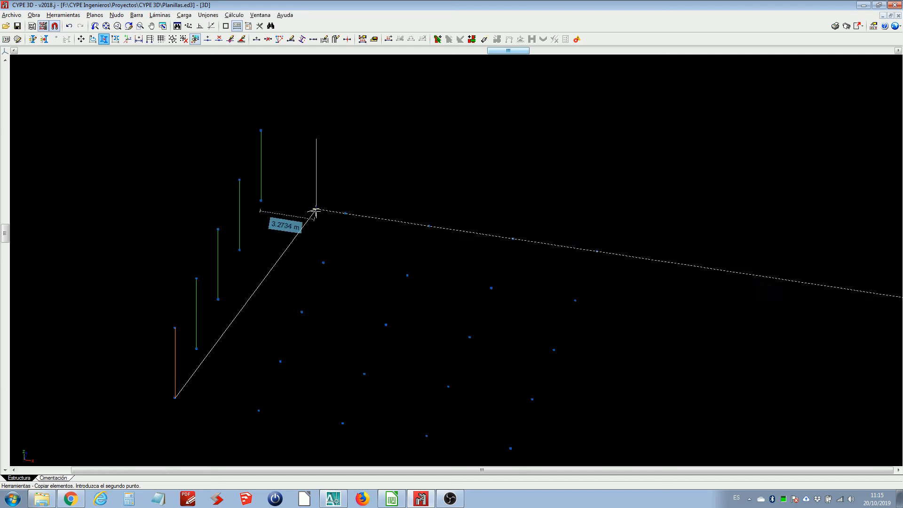
left_click(344, 213)
left_click(323, 262)
left_click(301, 312)
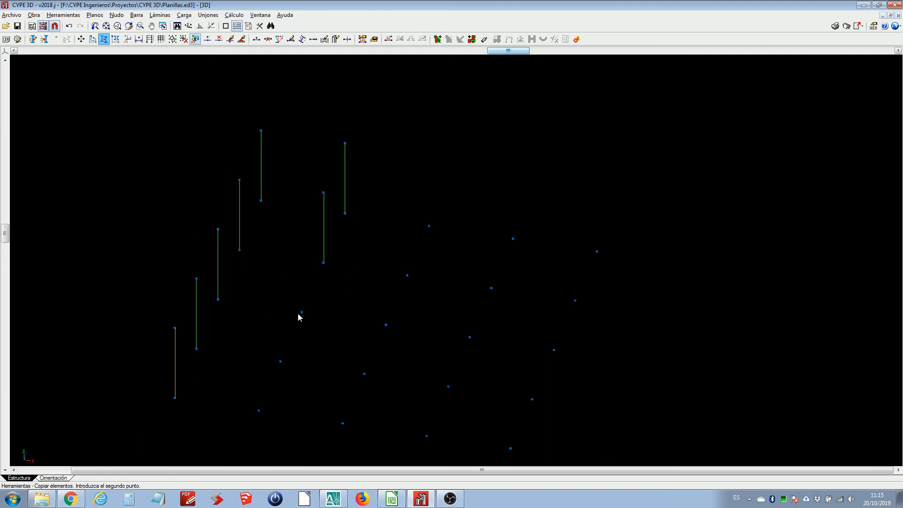
left_click(280, 362)
left_click(259, 410)
Place copies of the column on the nodes of axis 3, from axis A to axis E
middle_click_drag(340, 367, 295, 298)
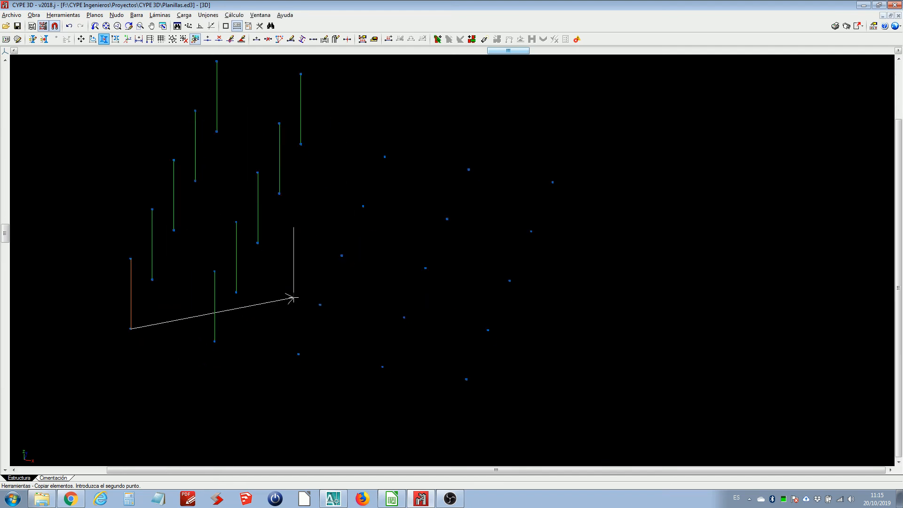
left_click(297, 353)
left_click(319, 305)
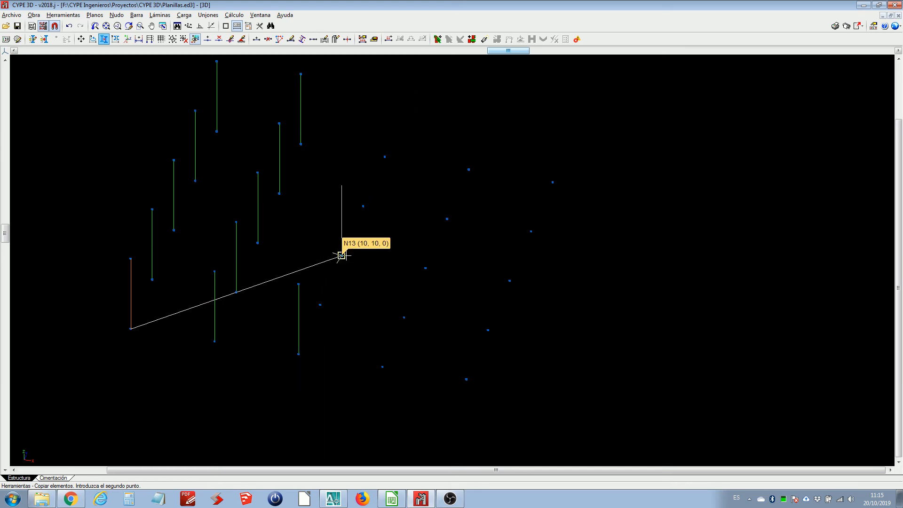
left_click(362, 208)
left_click(384, 157)
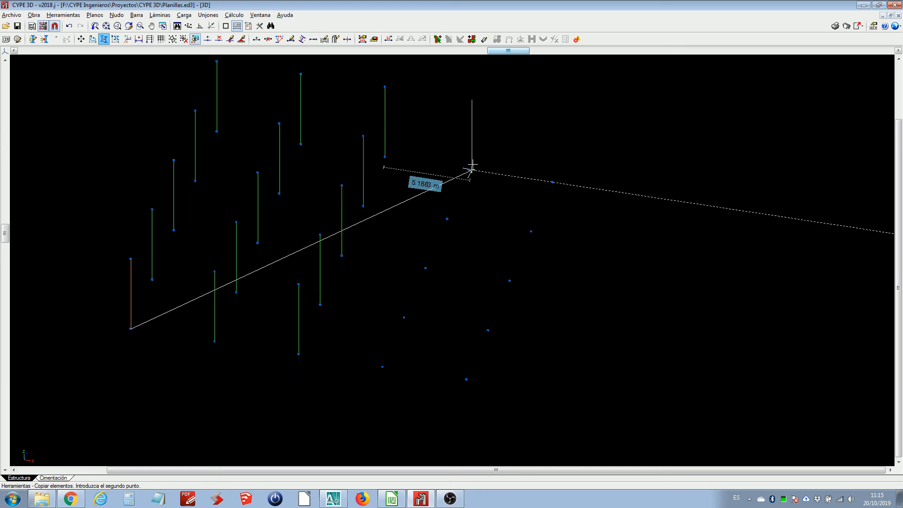
Place a column copy on the node at axes E and 4, undo it, and leave the copy command
left_click(468, 169)
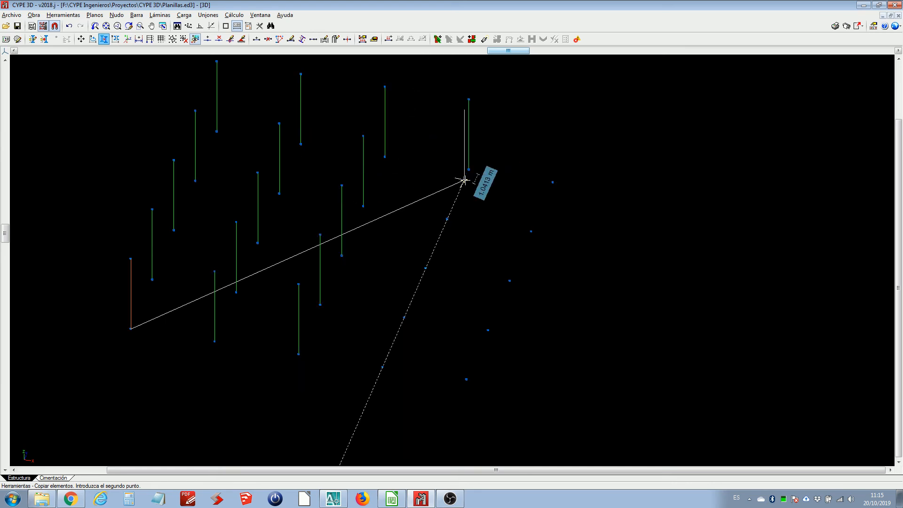
right_click(486, 151)
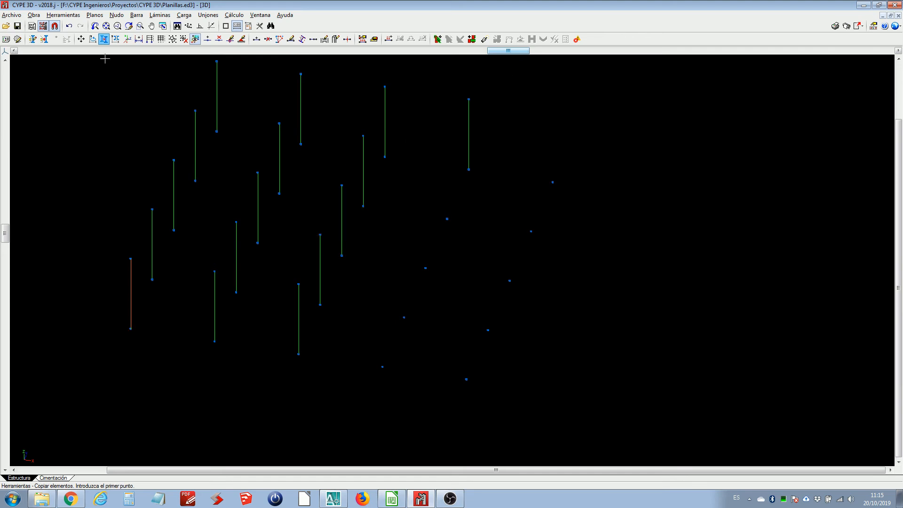
middle_click_drag(131, 75, 131, 105)
scroll(131, 106, "up", 1)
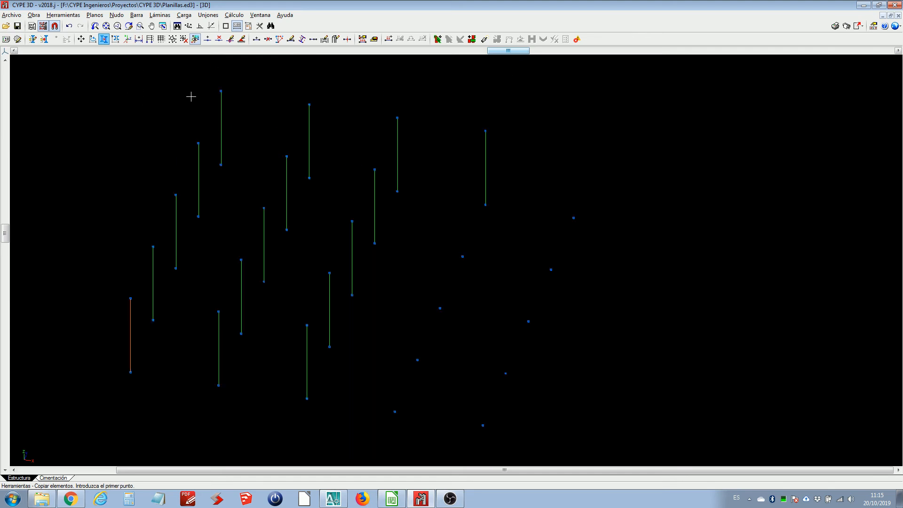
left_click(69, 26)
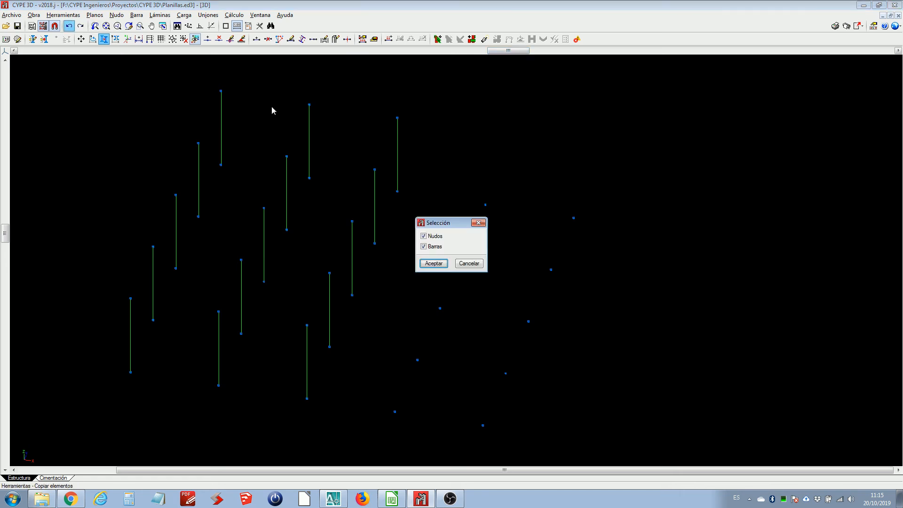
left_click(463, 265)
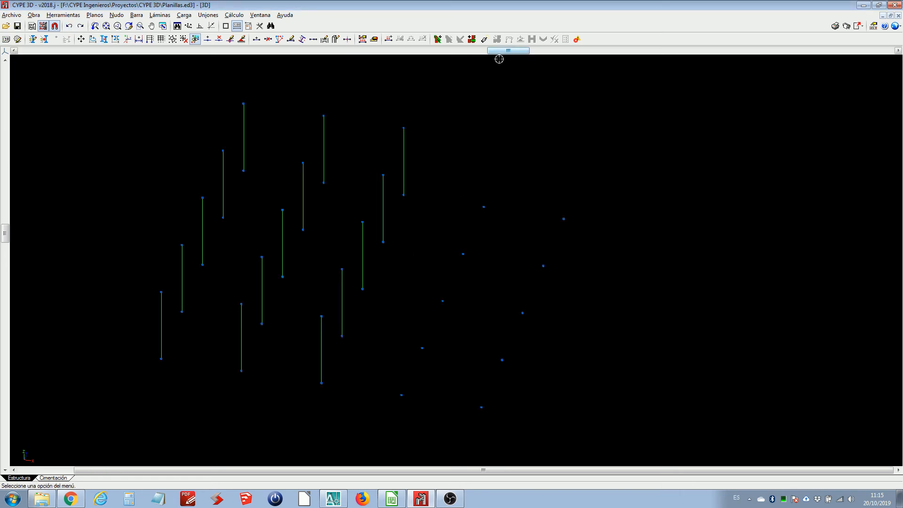
Copy the whole row of columns on axis 3 to axes 4 and 5, using the column base on axis A as reference point
left_click_drag(504, 55, 472, 57)
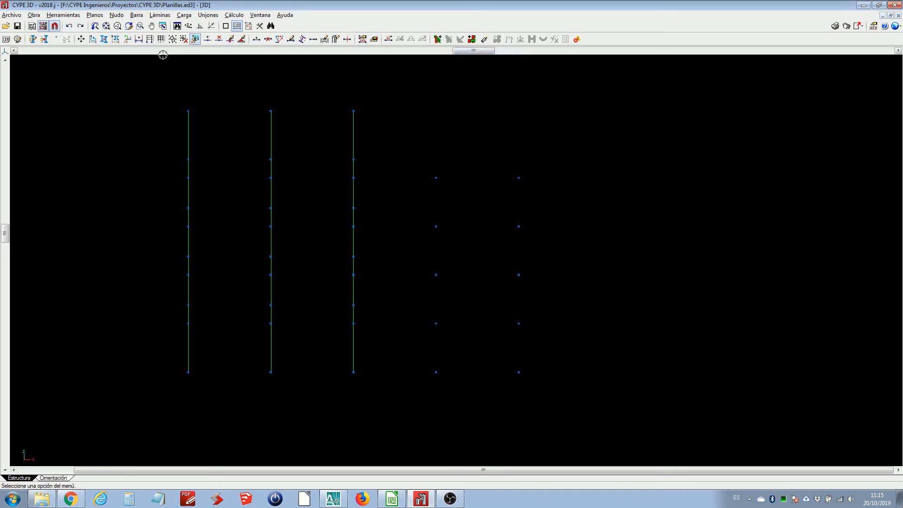
left_click(104, 39)
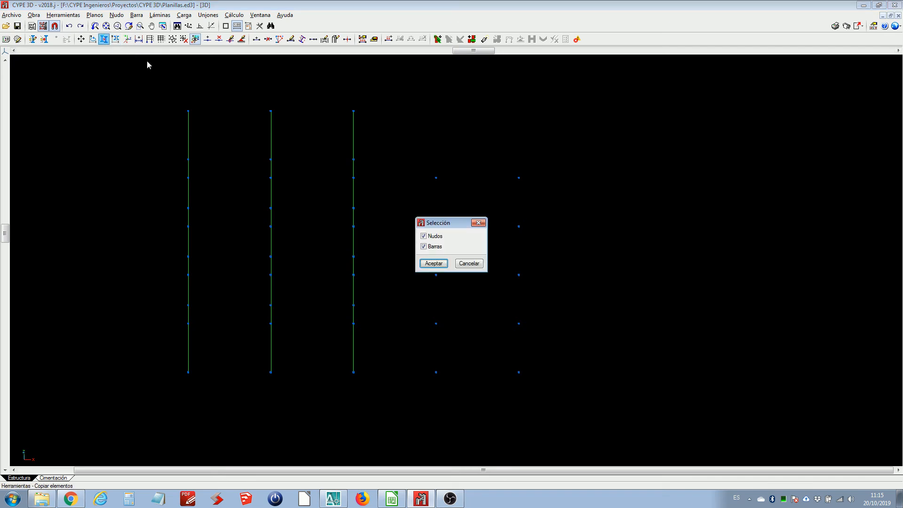
left_click(432, 266)
left_click_drag(319, 92, 382, 418)
right_click(381, 418)
left_click_drag(473, 52, 534, 51)
middle_click_drag(419, 290, 356, 216)
scroll(343, 227, "up", 1)
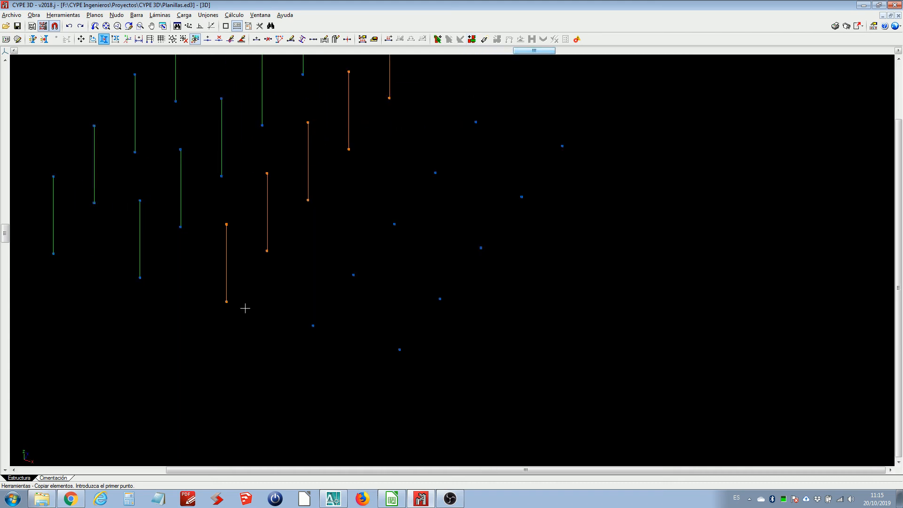
left_click(227, 301)
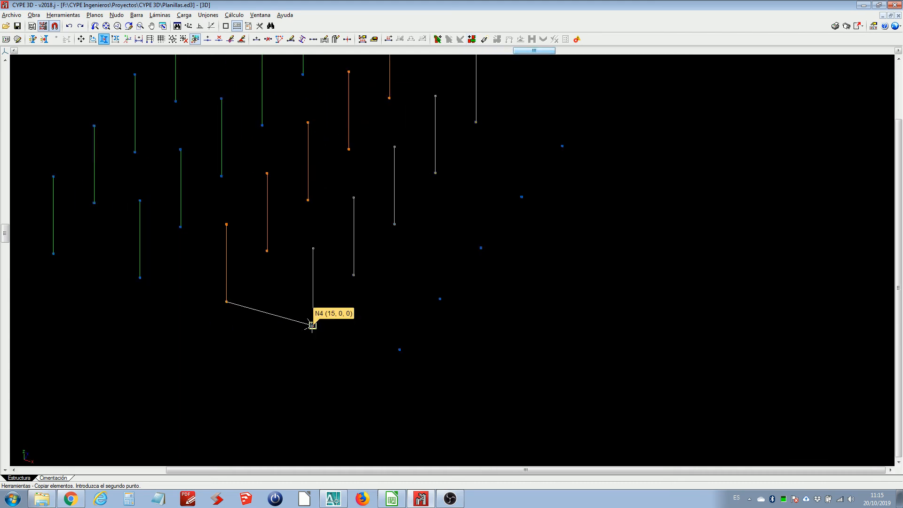
left_click(397, 347)
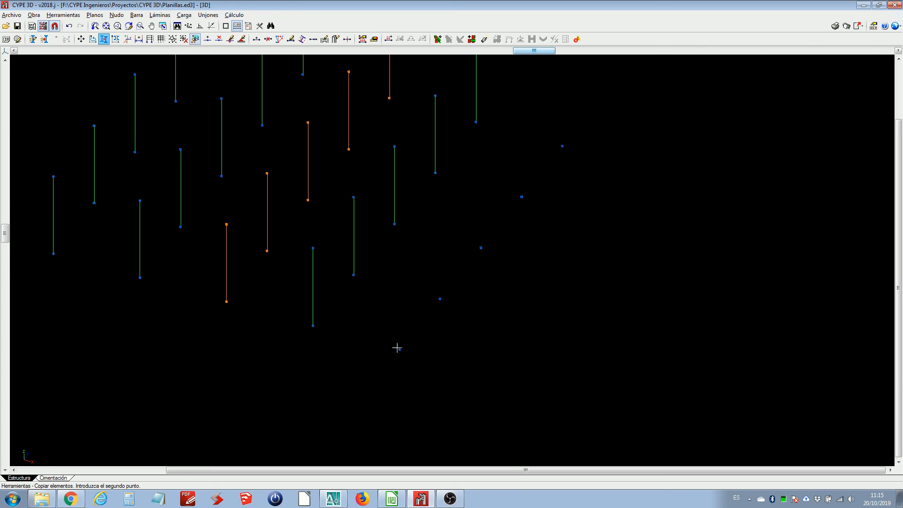
scroll(399, 301, "down", 1)
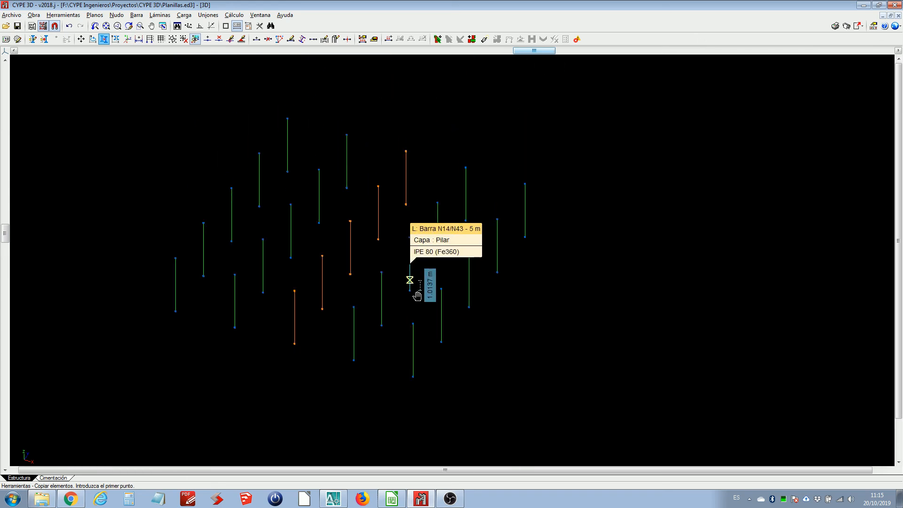
right_click(403, 179)
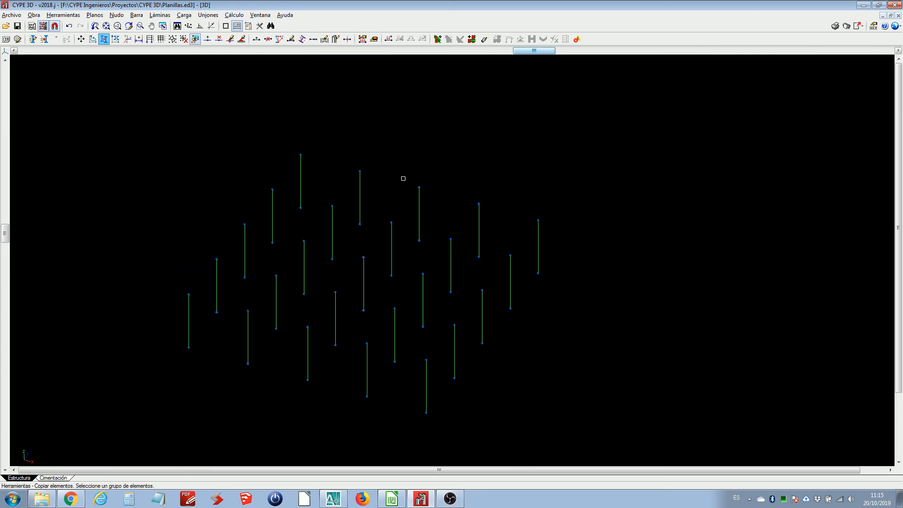
middle_click_drag(403, 178, 396, 151)
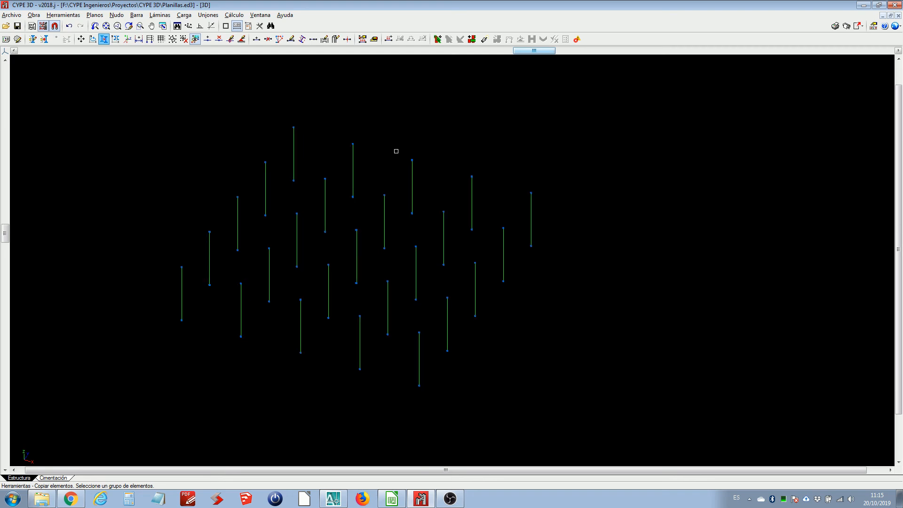
right_click(396, 151)
left_click(466, 259)
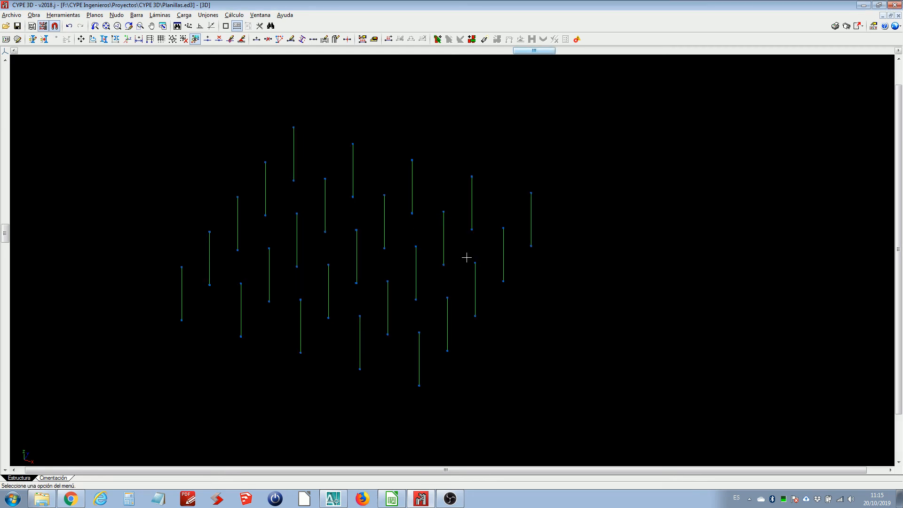
Show the PLANILLA template in the 3D view again
middle_click_drag(466, 252, 441, 205)
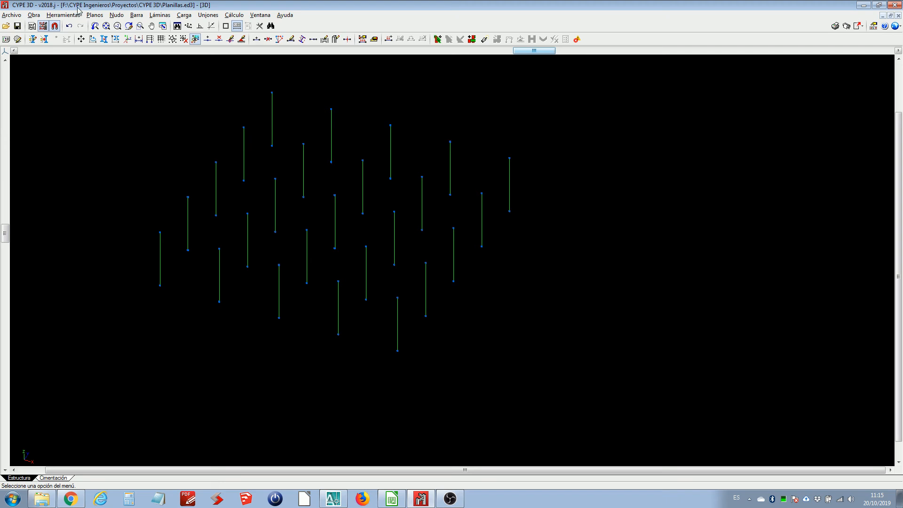
left_click(43, 27)
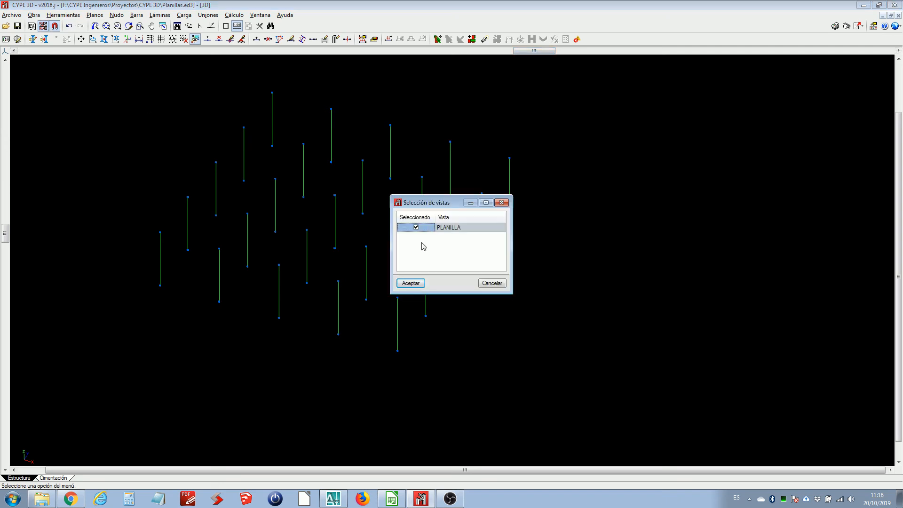
left_click(410, 283)
Examine the columns against the grid axes, including the separate line of axis 6
middle_click_drag(449, 200, 447, 227)
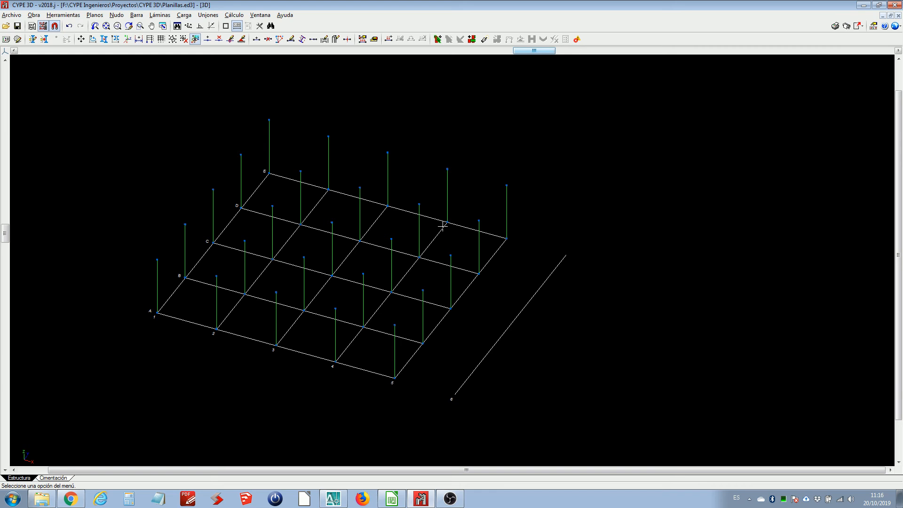
middle_click_drag(455, 363, 409, 316)
scroll(397, 329, "up", 1)
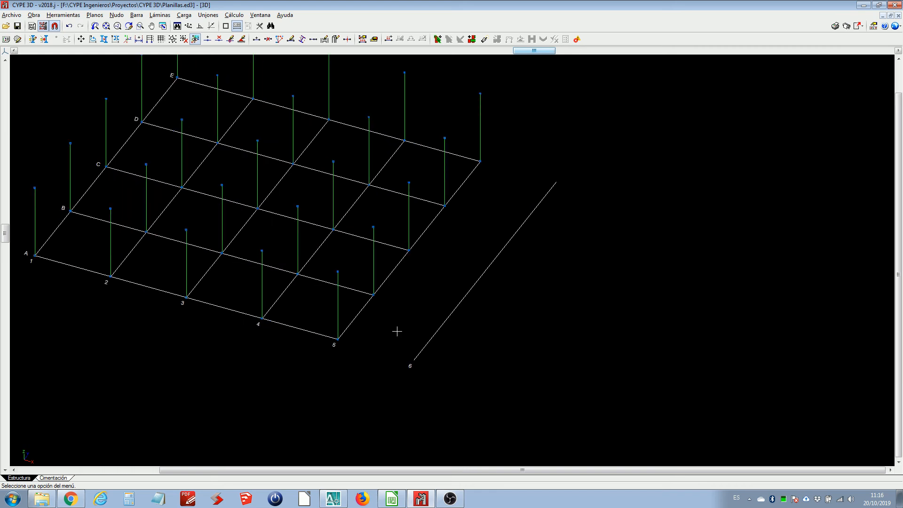
scroll(381, 284, "up", 1)
middle_click_drag(377, 288, 467, 308)
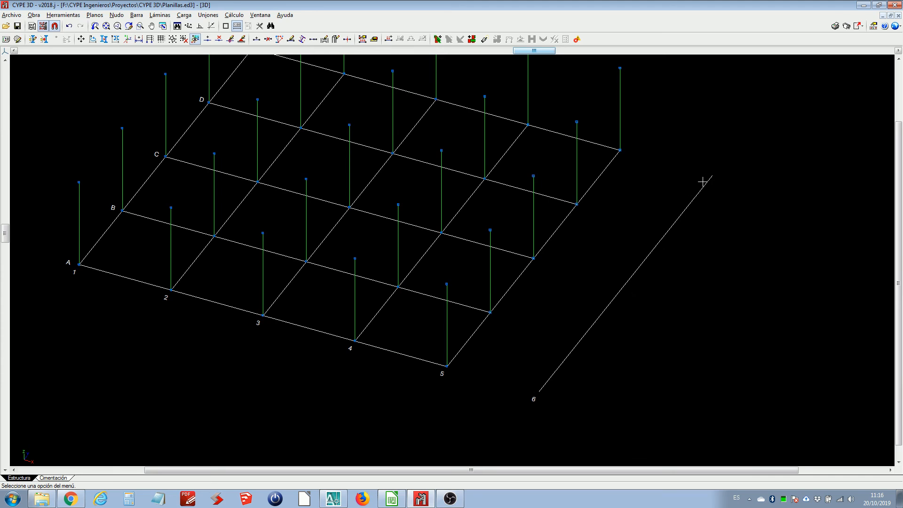
middle_click_drag(484, 268, 435, 266)
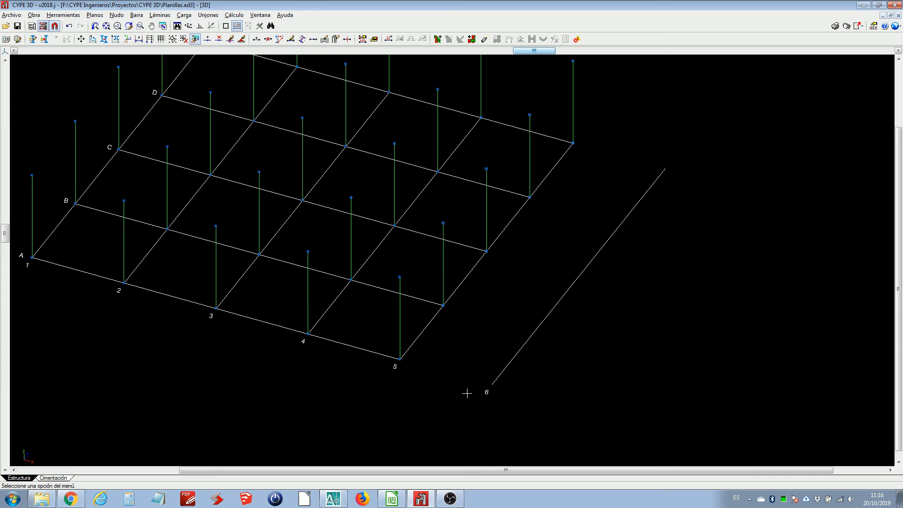
middle_click_drag(485, 384, 486, 393)
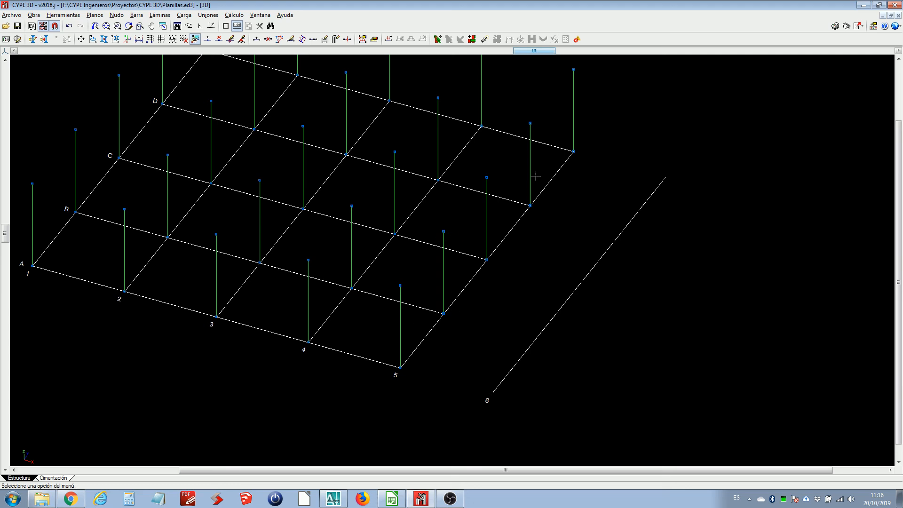
middle_click_drag(437, 181, 470, 212)
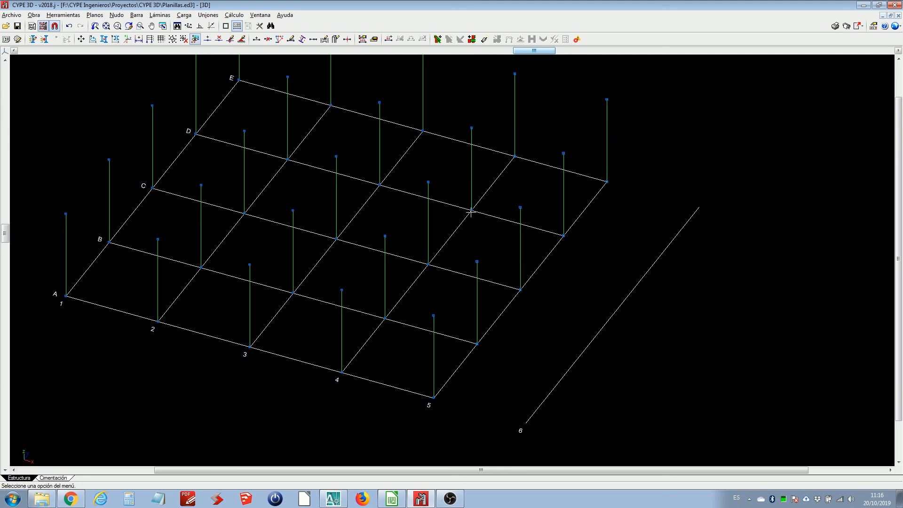
Switch to AutoCAD and stretch the right end of the axis D line to the line of axis 6
left_click(333, 499)
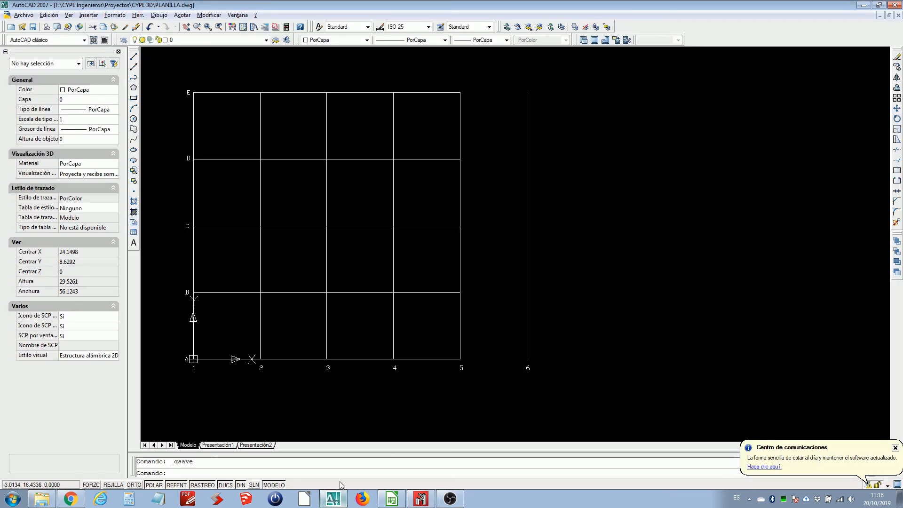
left_click(519, 207)
left_click(452, 193)
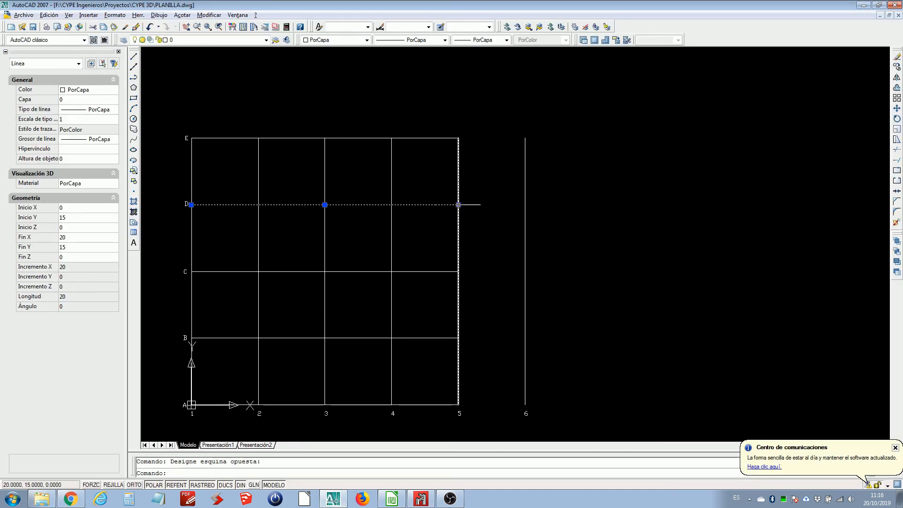
left_click(458, 205)
left_click(524, 204)
Stretch the right ends of the axis E and axis C lines to the line of axis 6
left_click(453, 116)
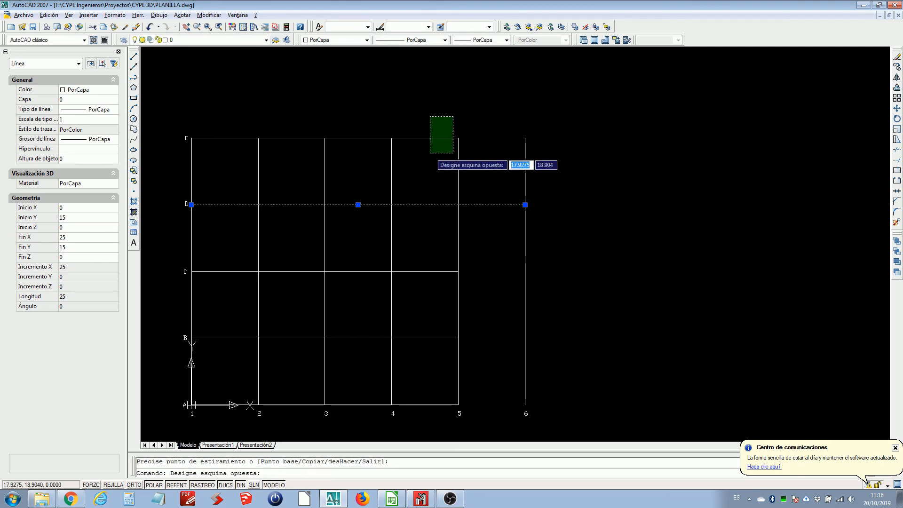
left_click(428, 153)
left_click(458, 138)
left_click(524, 138)
left_click(435, 249)
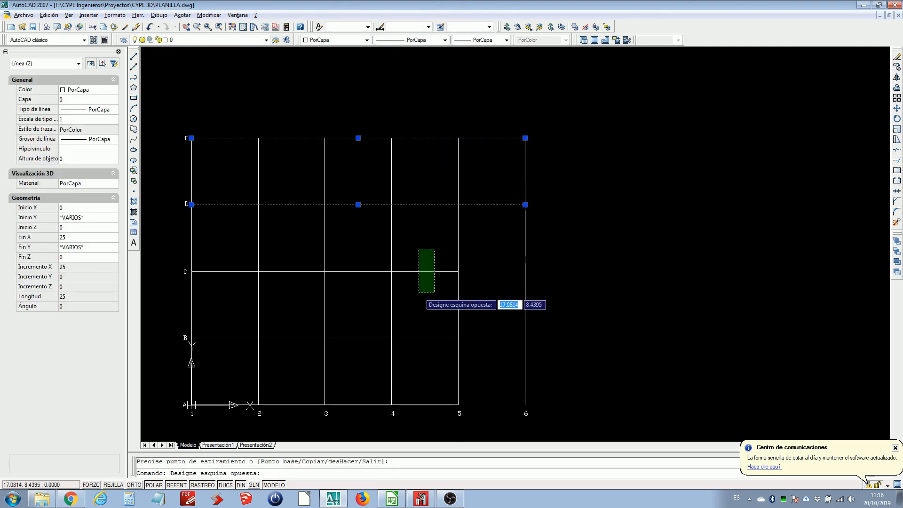
left_click(420, 294)
left_click(458, 272)
left_click(525, 271)
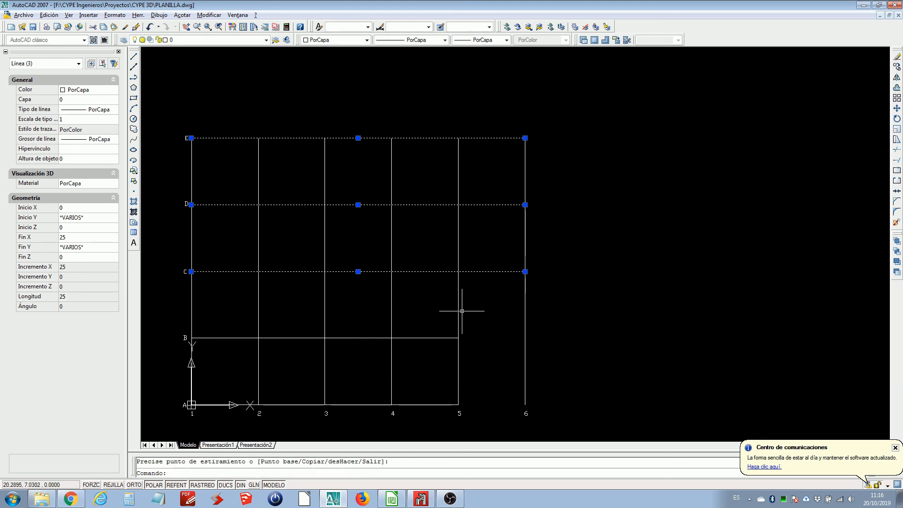
Stretch the right ends of the axis B and axis A lines to the line of axis 6
middle_click_drag(459, 306, 471, 257)
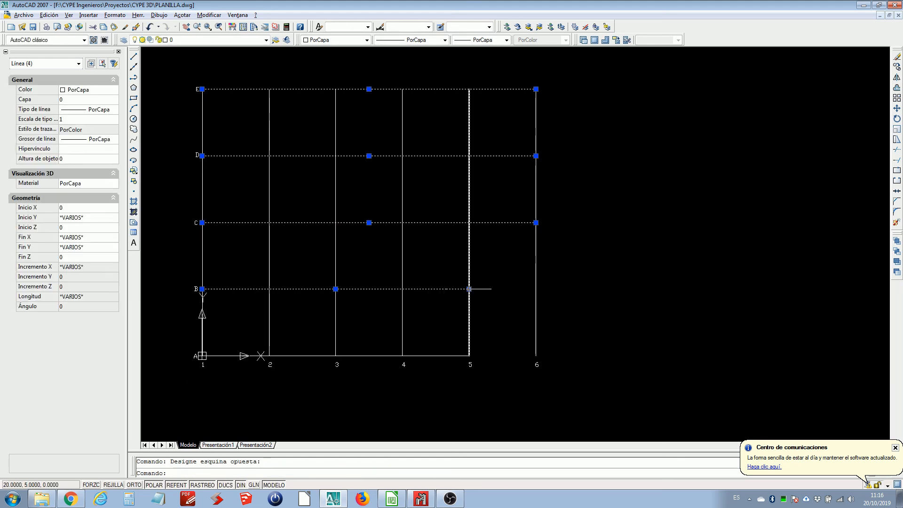
left_click(463, 289)
left_click(469, 289)
left_click(536, 288)
left_click(439, 323)
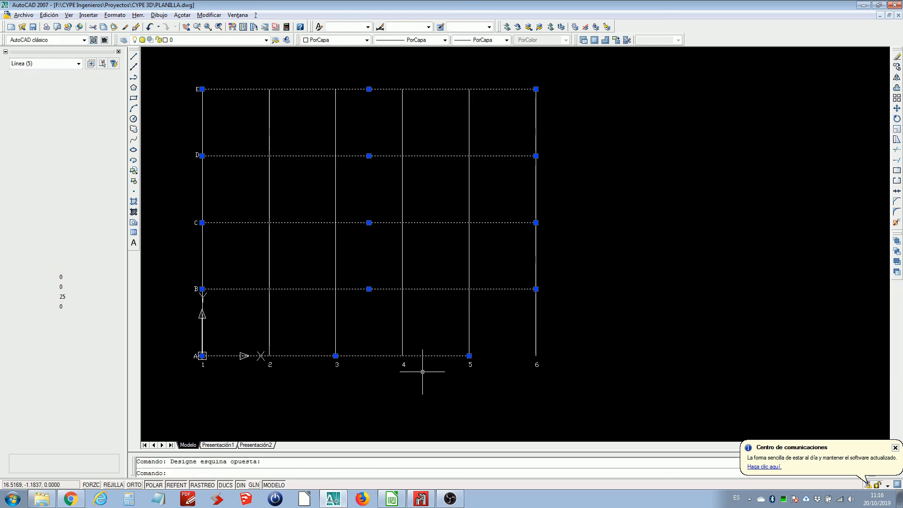
left_click(423, 369)
left_click(469, 356)
left_click(535, 356)
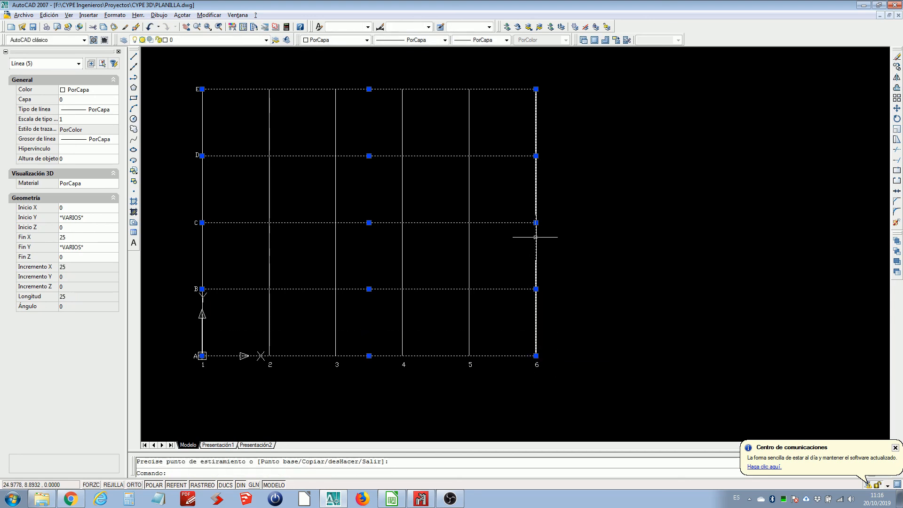
Clear the line selection and save the PLANILLA drawing
mouse_move(565, 242)
middle_mouse_down()
mouse_move(565, 266)
mouse_move(587, 259)
middle_mouse_up()
key("Escape")
left_click(33, 27)
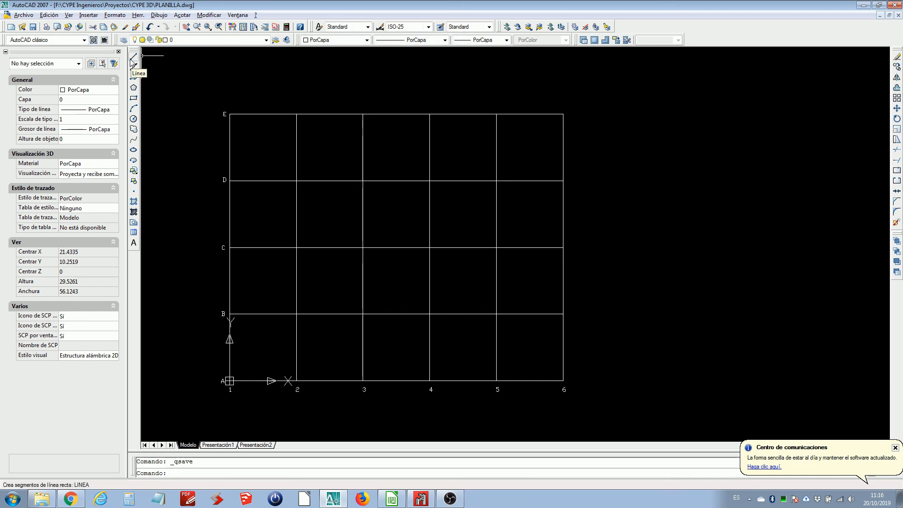
Switch to CYPE 3D and update the PLANILLA.dwg template file from the extended drawing
left_click(864, 6)
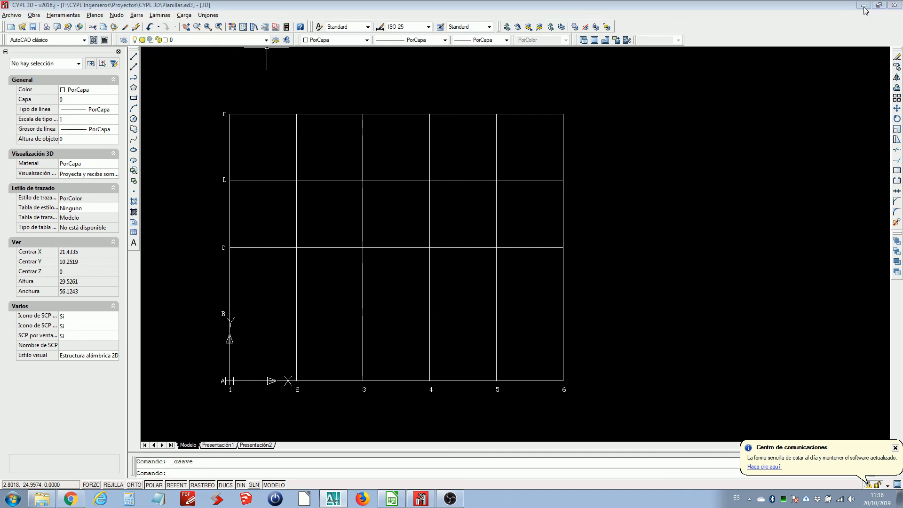
scroll(466, 195, "down", 3)
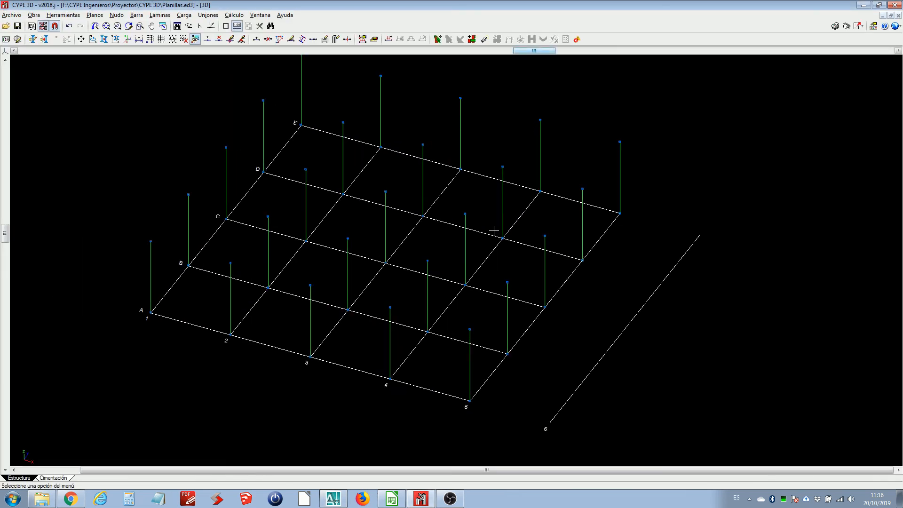
left_click(32, 27)
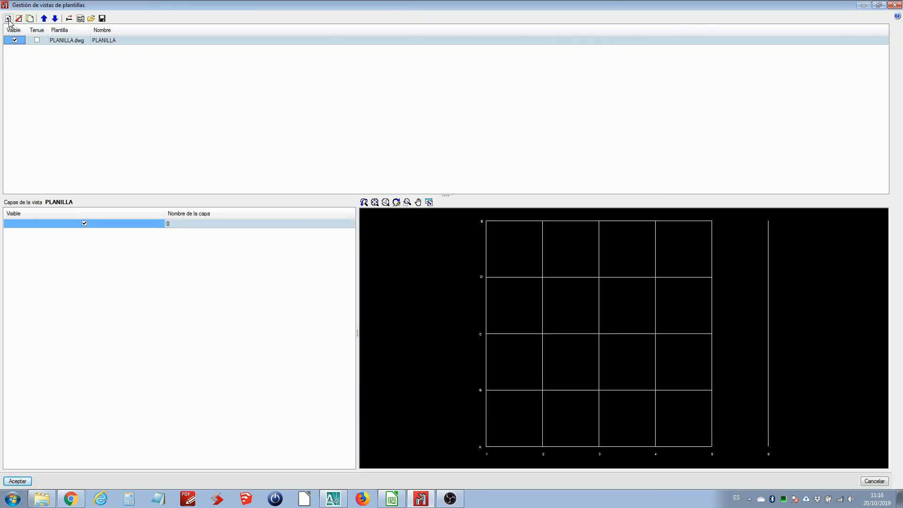
left_click(81, 19)
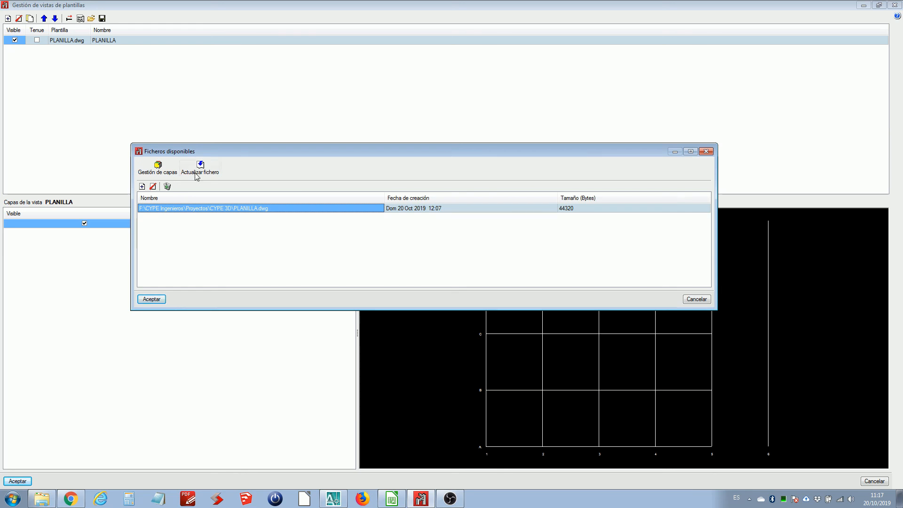
left_click(198, 169)
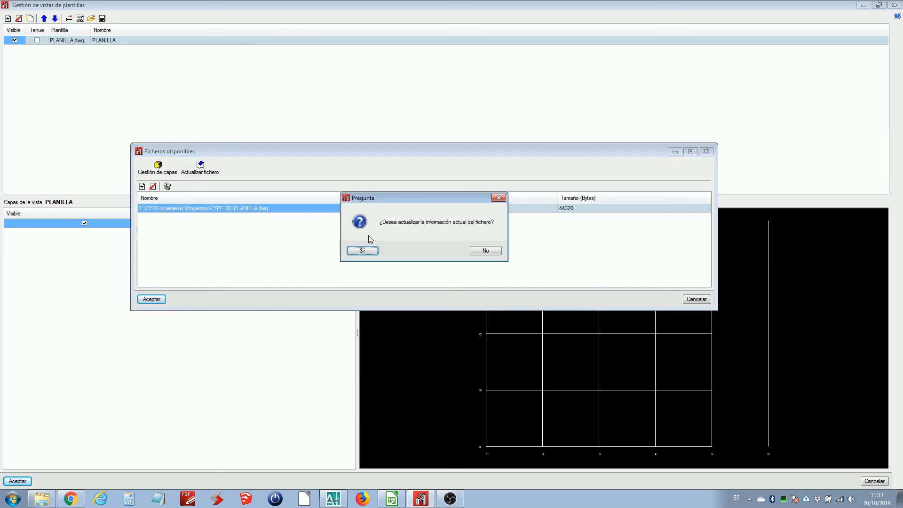
left_click(365, 253)
left_click(151, 299)
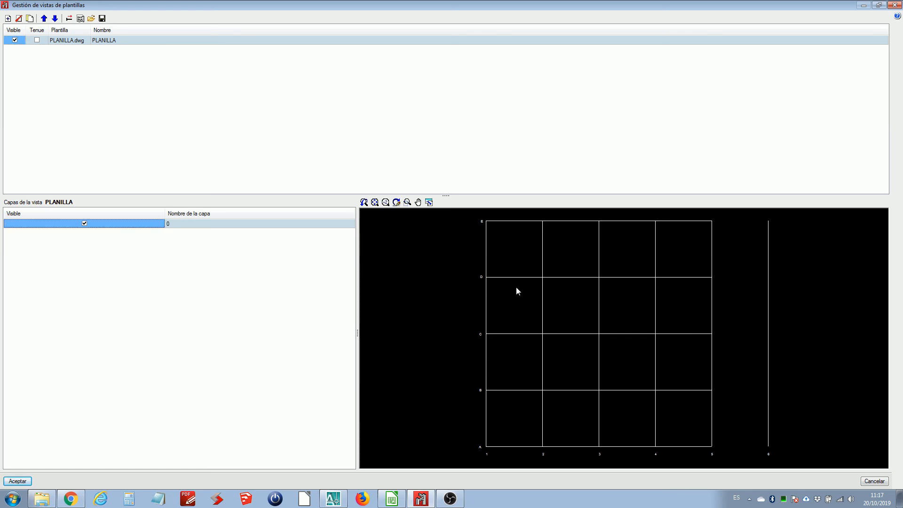
scroll(517, 317, "down", 2)
scroll(517, 318, "up", 1)
left_click(18, 481)
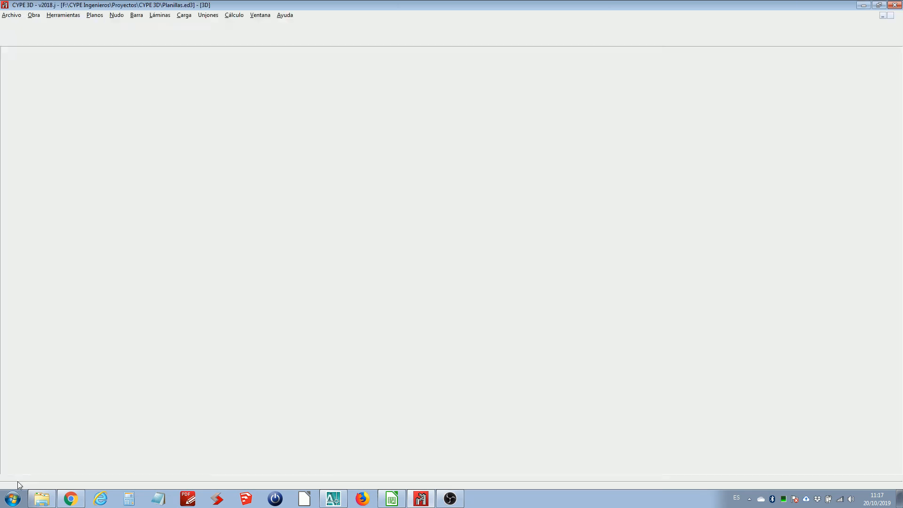
Examine the updated grid in the 3D view, the layer settings and the template view management
scroll(463, 288, "down", 3)
scroll(464, 289, "up", 1)
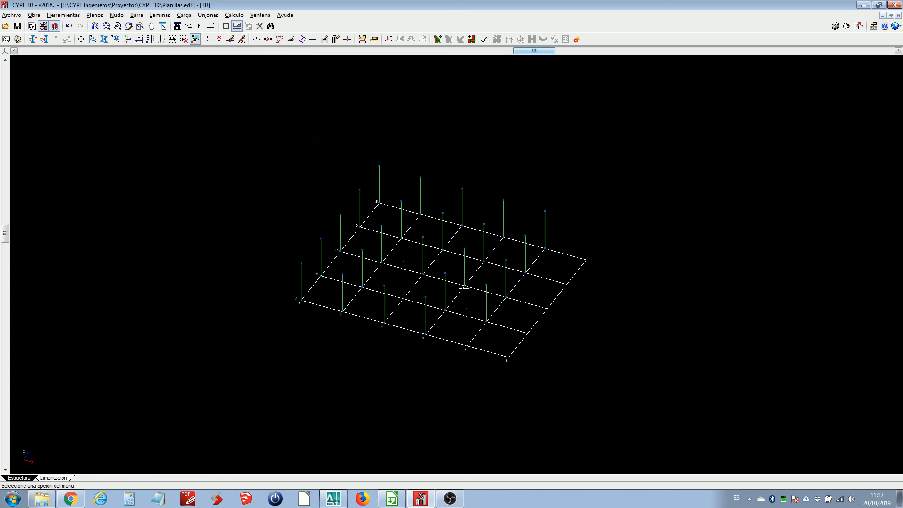
scroll(463, 289, "up", 2)
scroll(463, 289, "down", 2)
scroll(463, 289, "up", 2)
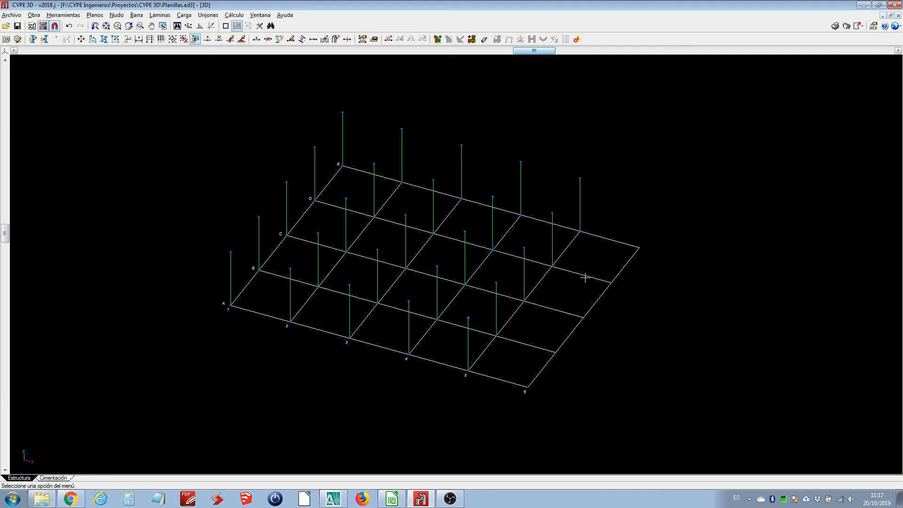
left_click(33, 39)
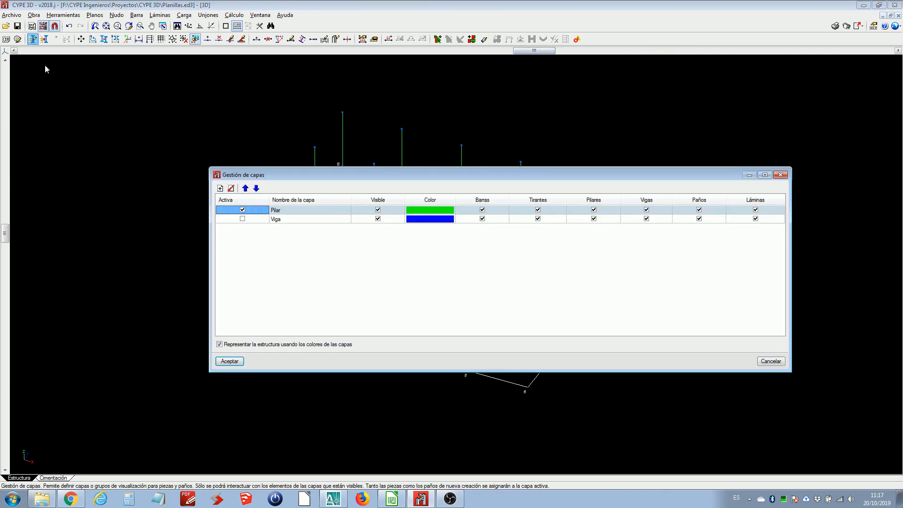
left_click(771, 361)
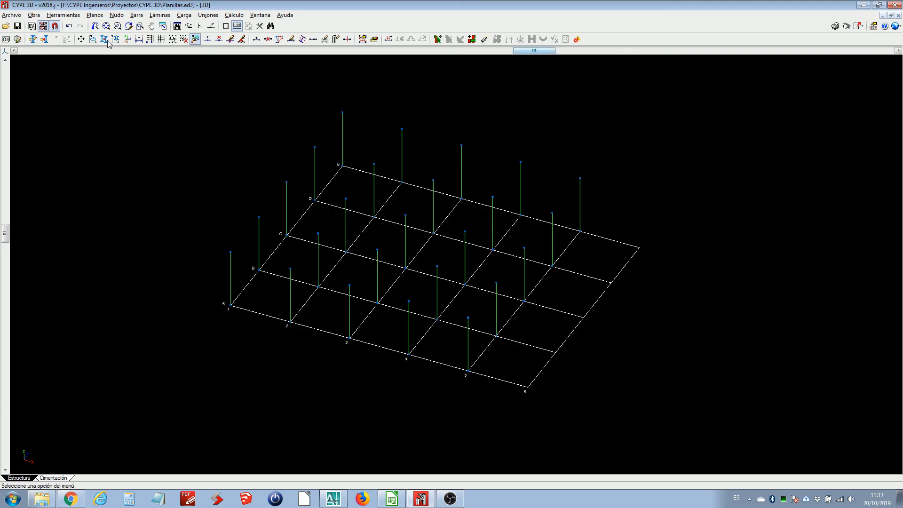
left_click(43, 26)
left_click(501, 202)
left_click(31, 26)
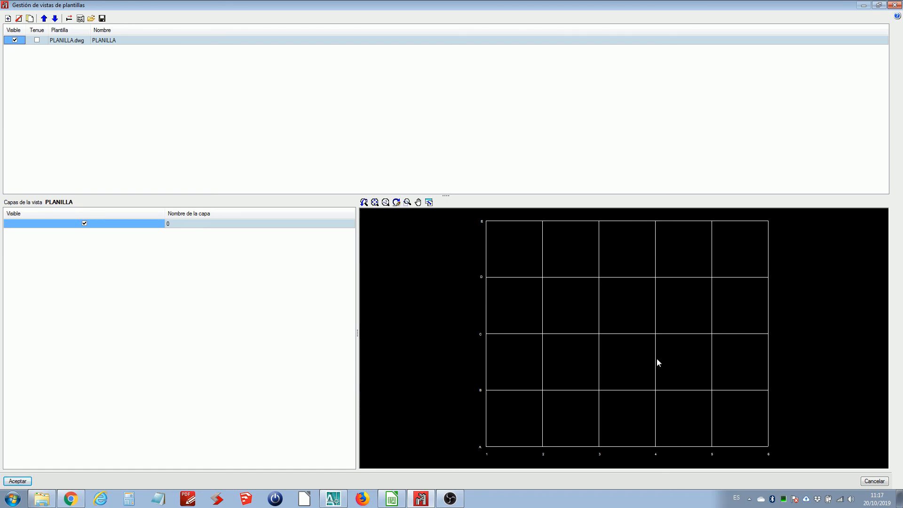
left_click(875, 480)
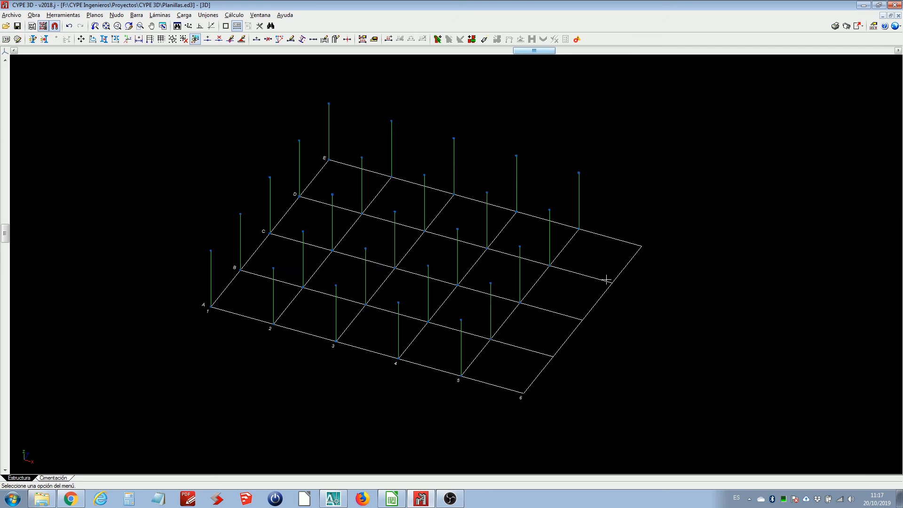
scroll(606, 280, "up", 2)
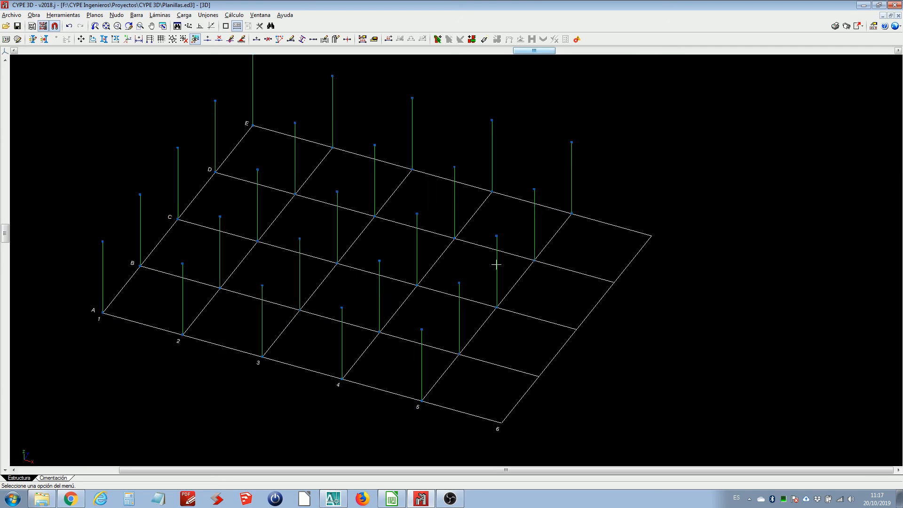
Start the new node command and change to the 2D PLANTA CIMENTACIÓN view around axis 6
left_click(118, 15)
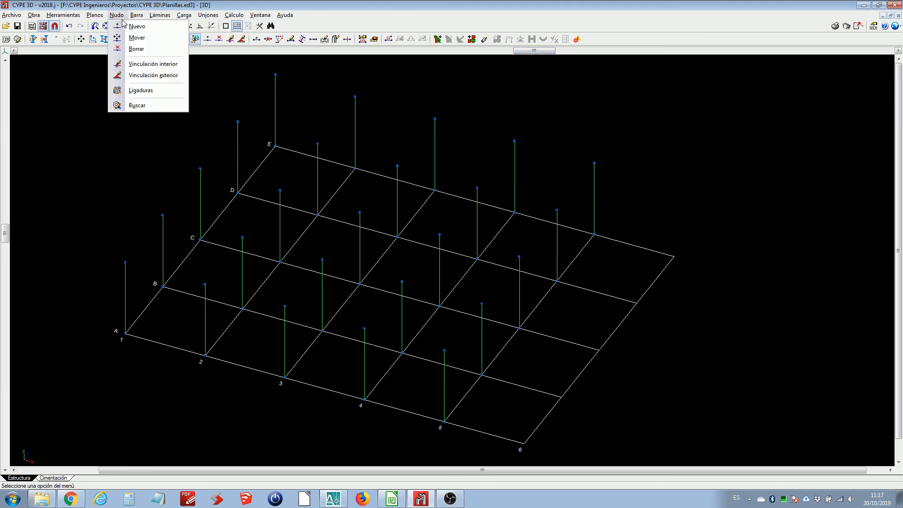
left_click(126, 26)
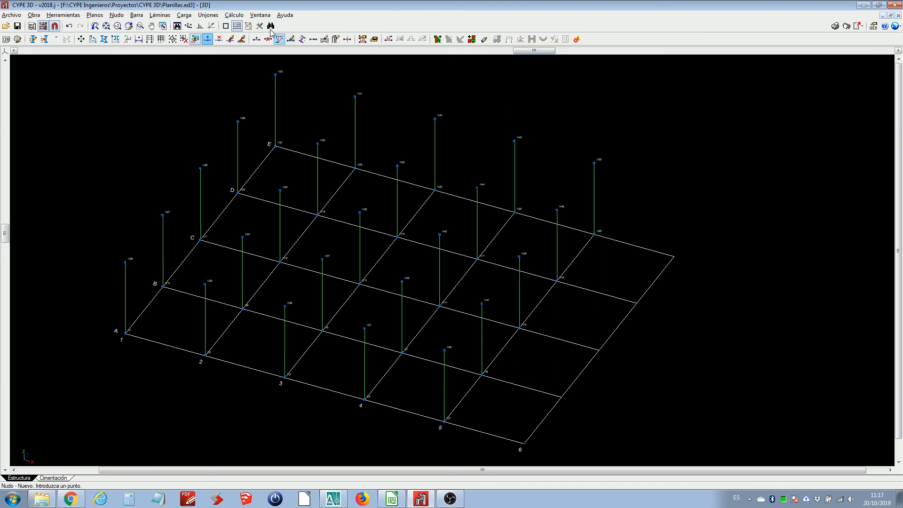
left_click(260, 15)
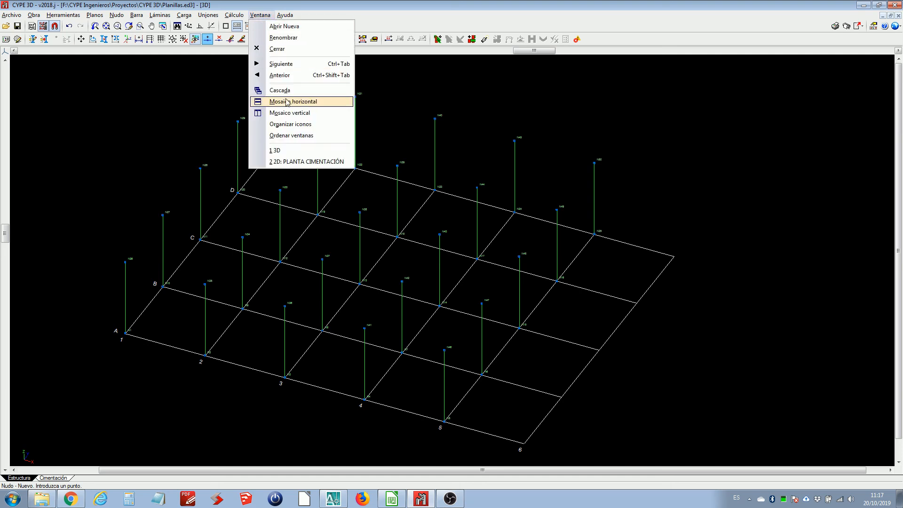
left_click(301, 162)
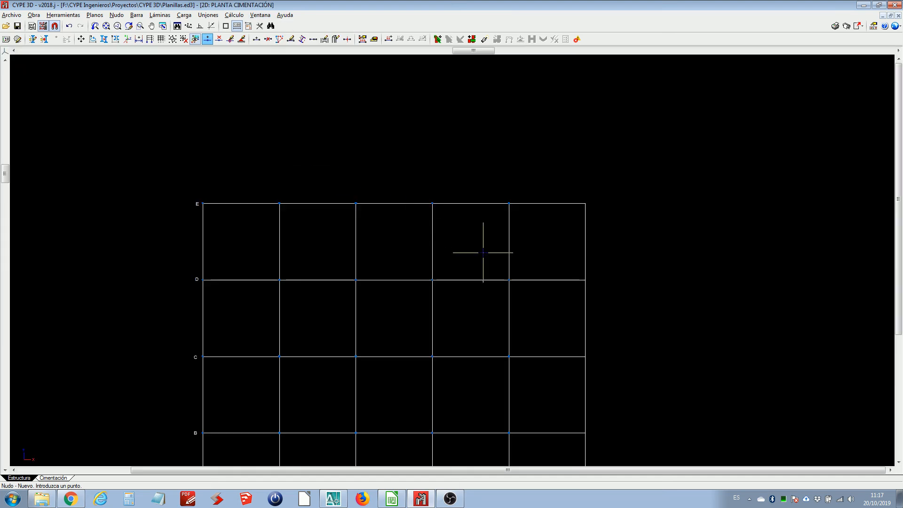
scroll(383, 283, "up", 4)
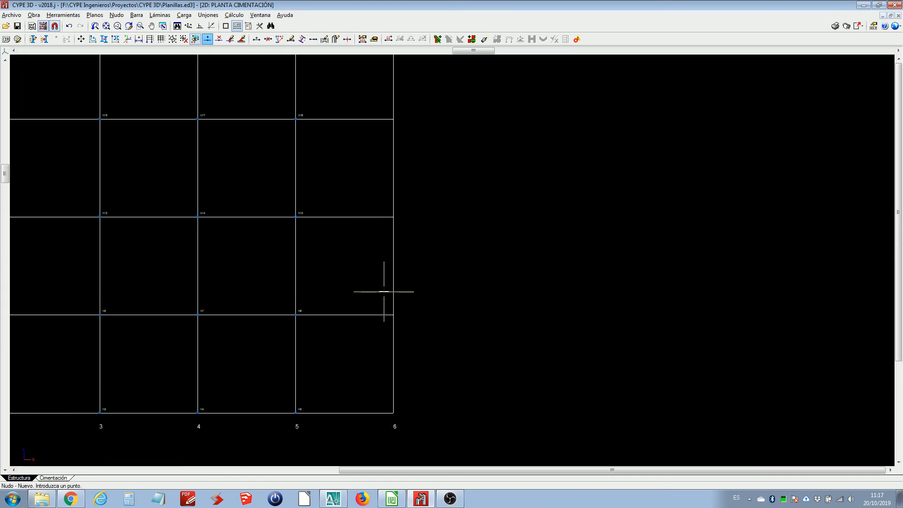
middle_click_drag(271, 300, 323, 256)
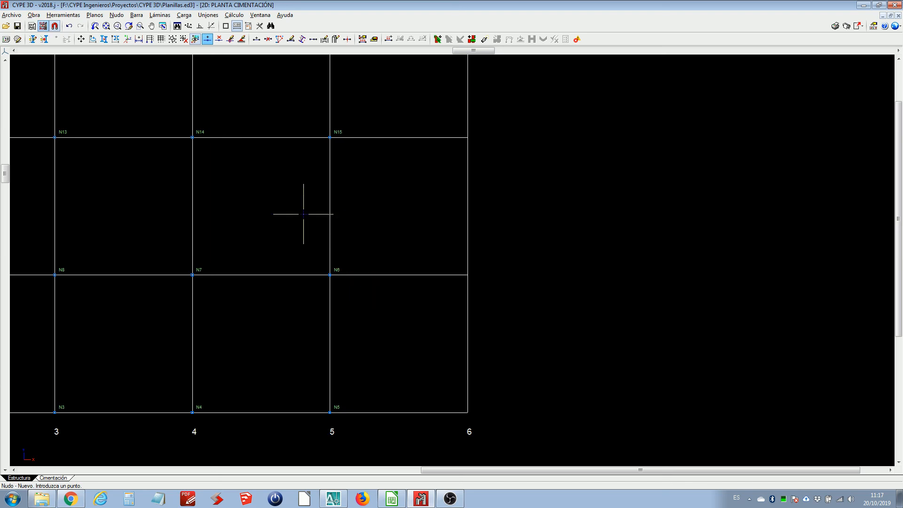
Turn off the Intersección snap and restart the new node command near axis 6
left_click(43, 27)
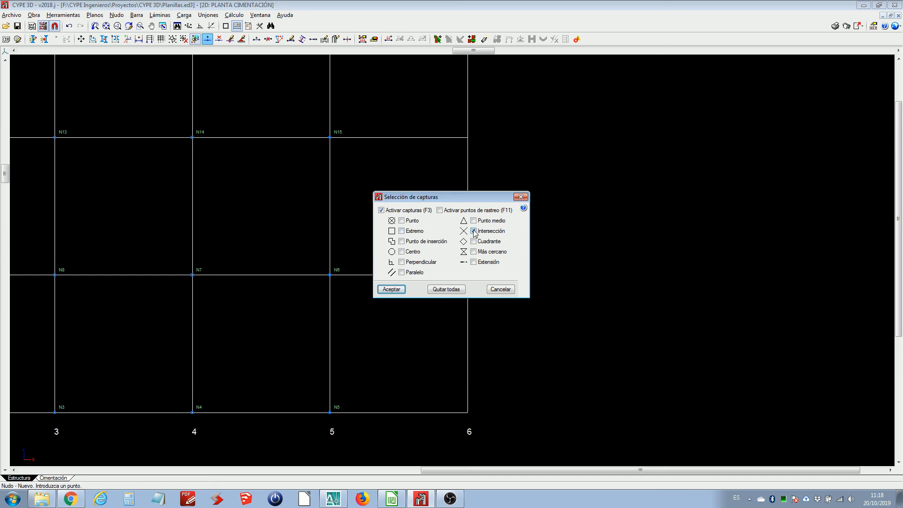
left_click(401, 253)
left_click(391, 290)
scroll(387, 288, "down", 1)
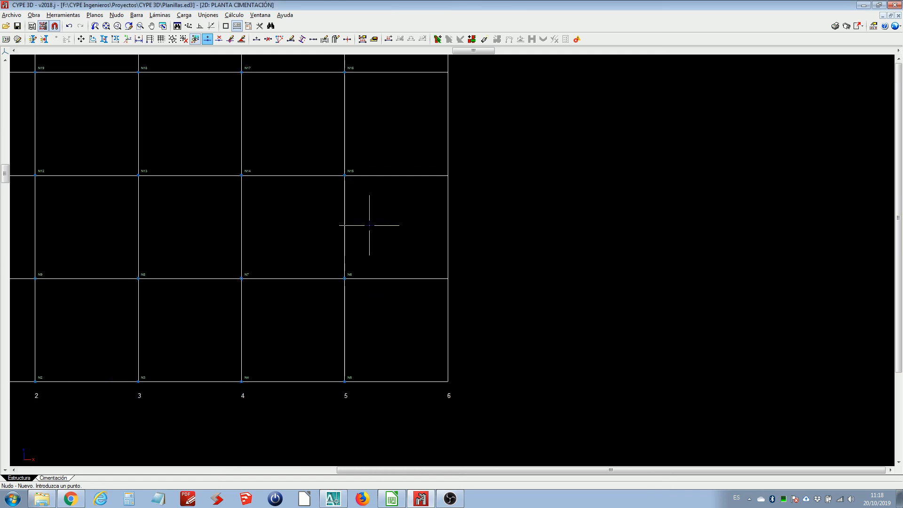
left_click(117, 15)
left_click(136, 26)
scroll(445, 279, "up", 2)
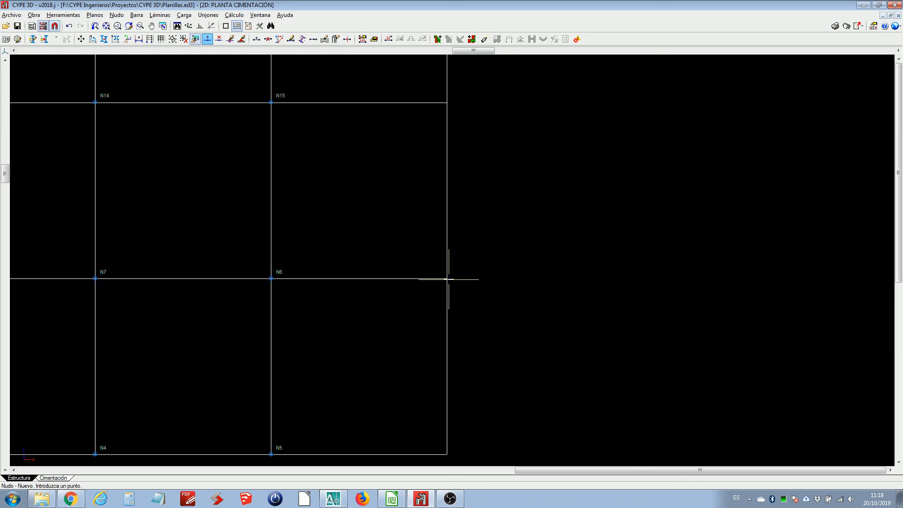
Activate the Intersección snap for the template captures
left_click(54, 26)
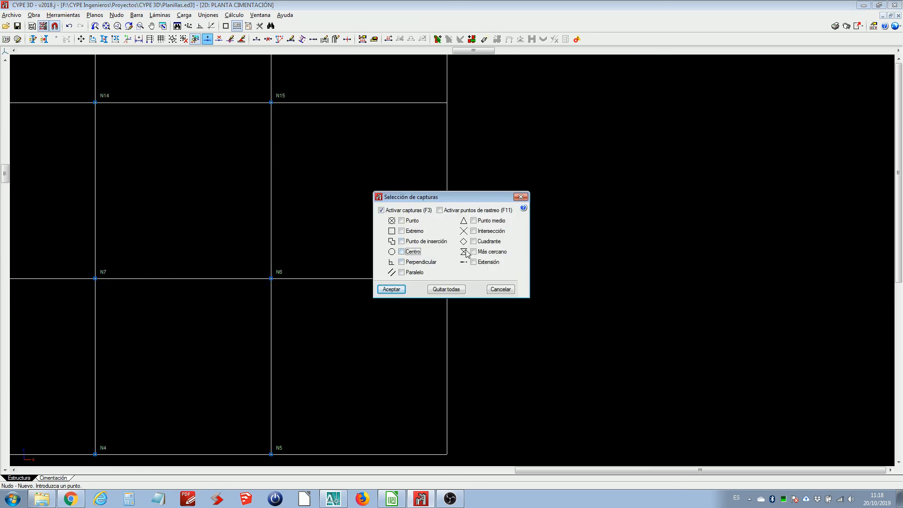
left_click(473, 231)
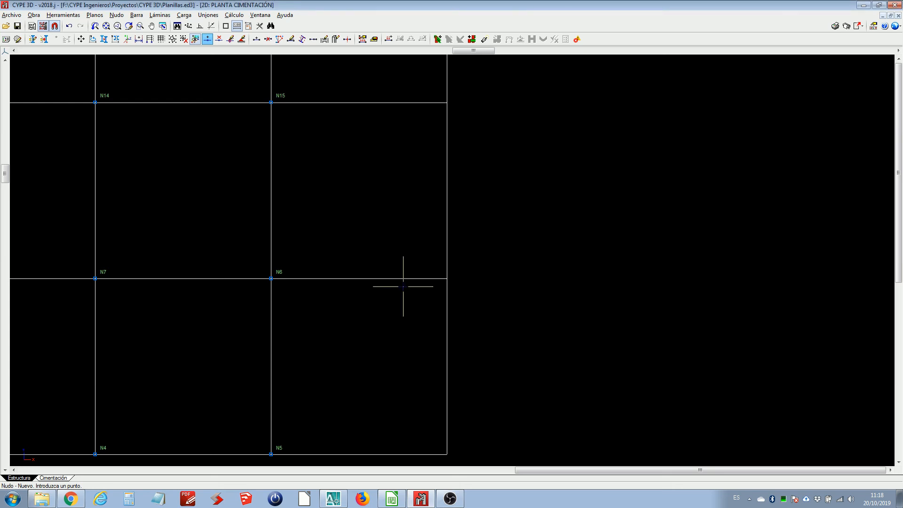
left_click(391, 289)
Insert new nodes at the intersections of axis 6 with axes A, B, C, D and E
scroll(404, 285, "down", 2)
left_click(434, 380)
left_click(433, 272)
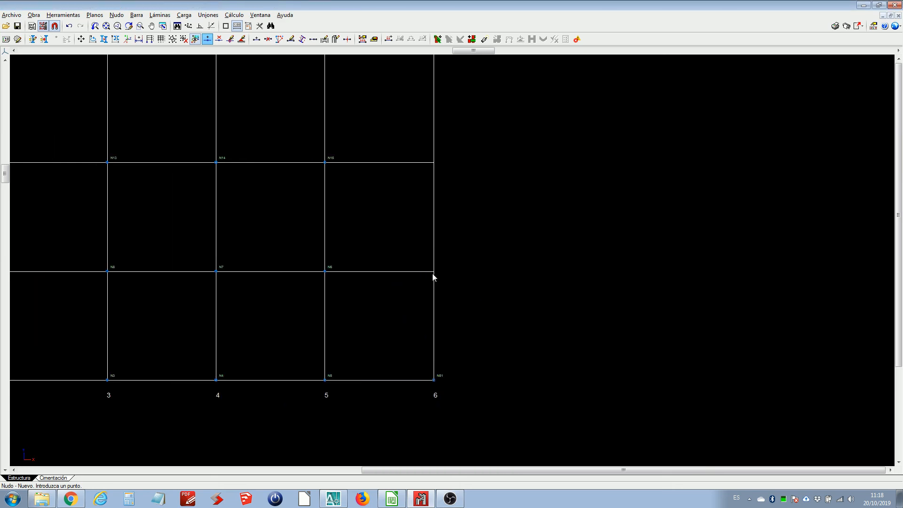
left_click(434, 162)
middle_click_drag(442, 130, 446, 349)
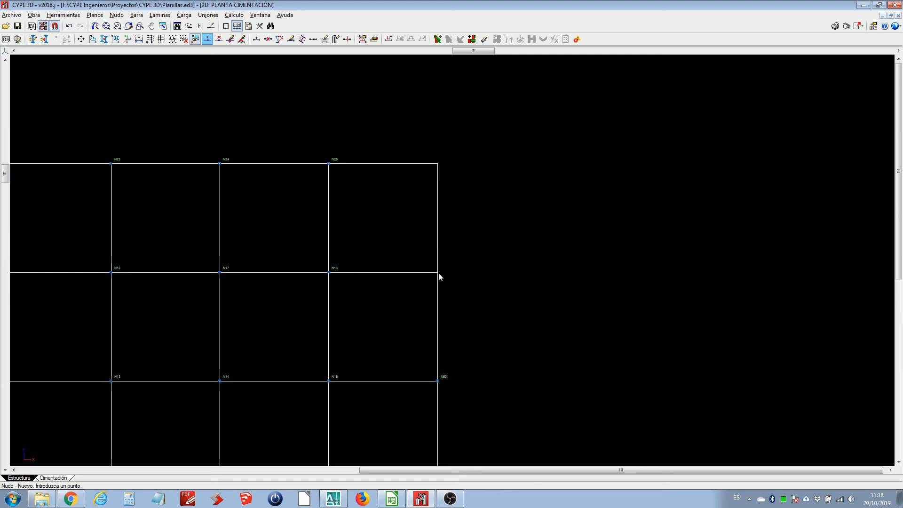
scroll(497, 174, "down", 3)
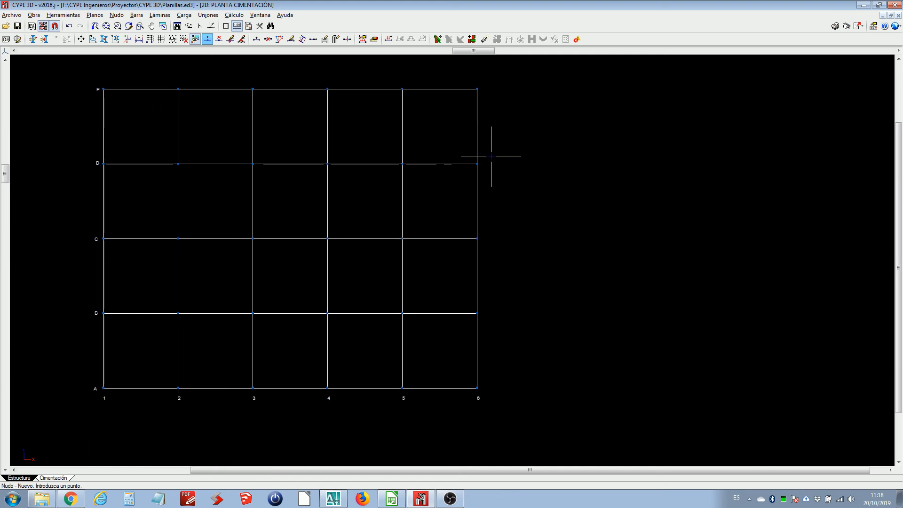
Change from the 2D PLANTA CIMENTACIÓN view to the 3D view of the structure
left_click(260, 14)
left_click(297, 150)
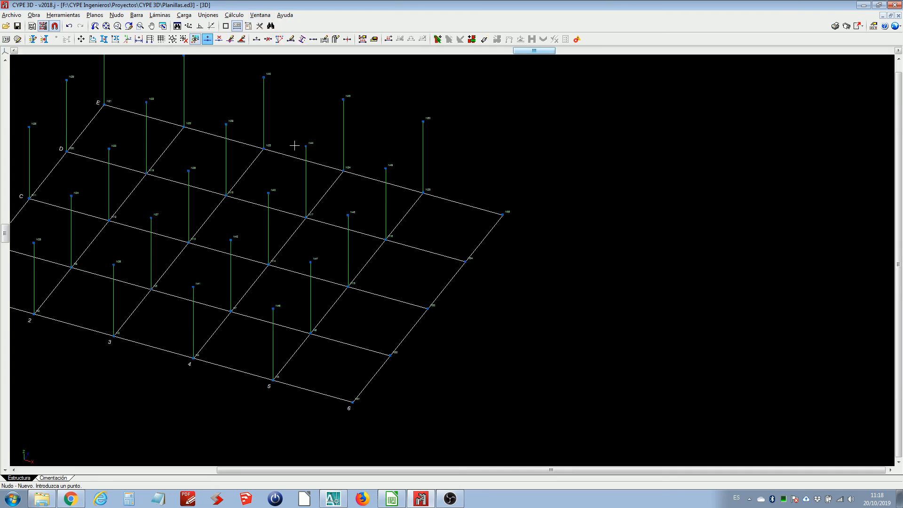
scroll(372, 160, "up", 1)
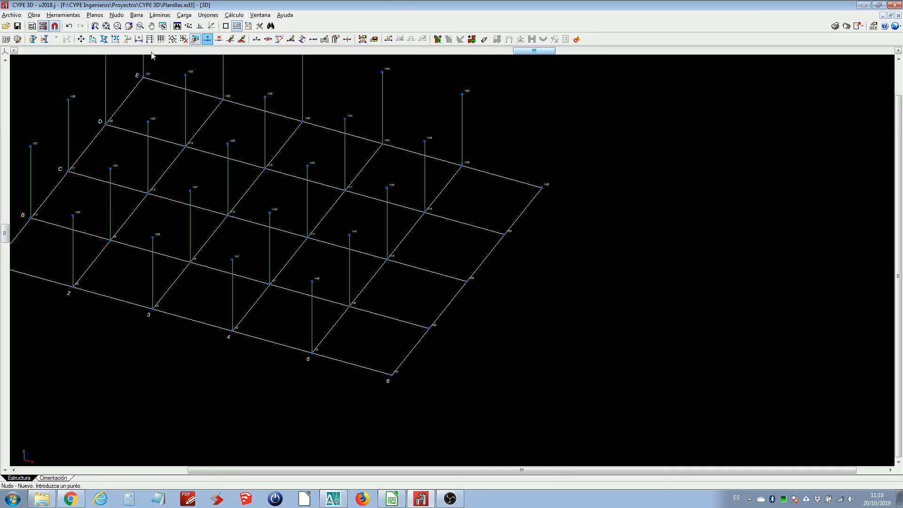
Copy the column at axes 5-A, with its nodes and bars, from its base node to the axis 6 nodes at A, B, C, D and E
left_click(63, 14)
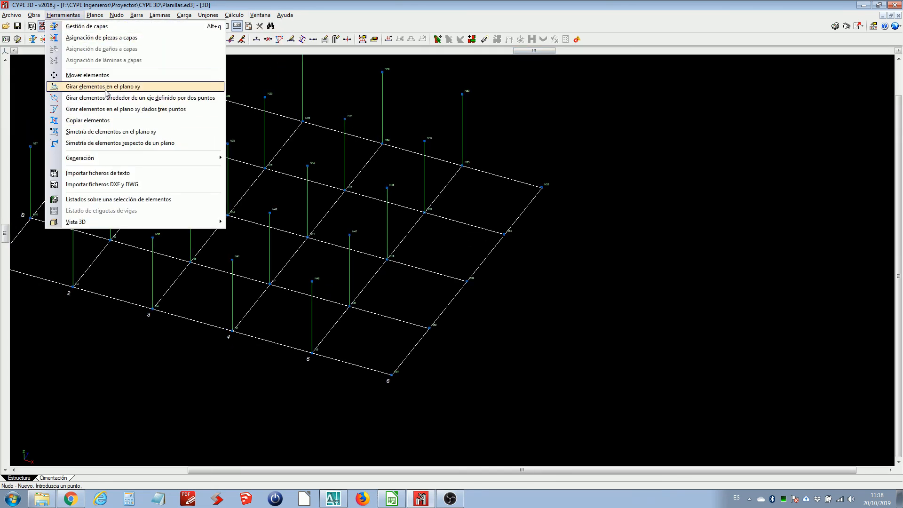
left_click(106, 121)
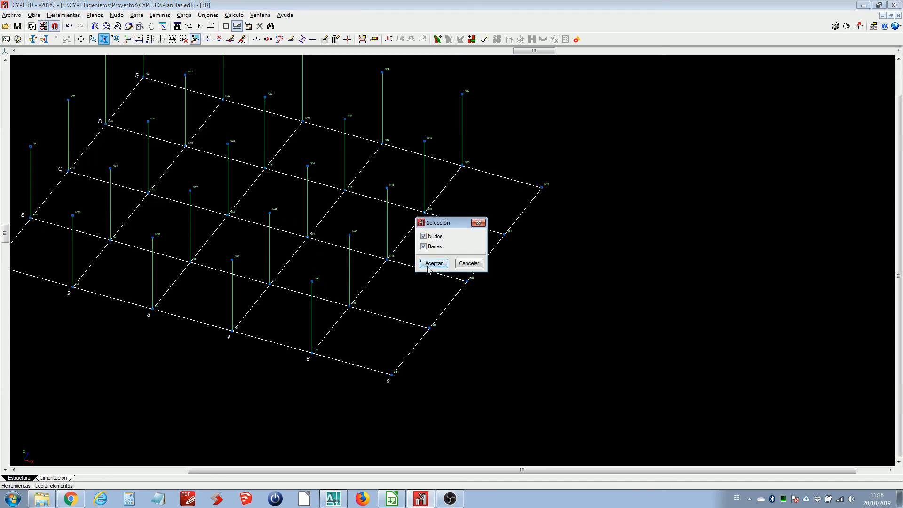
left_click(428, 265)
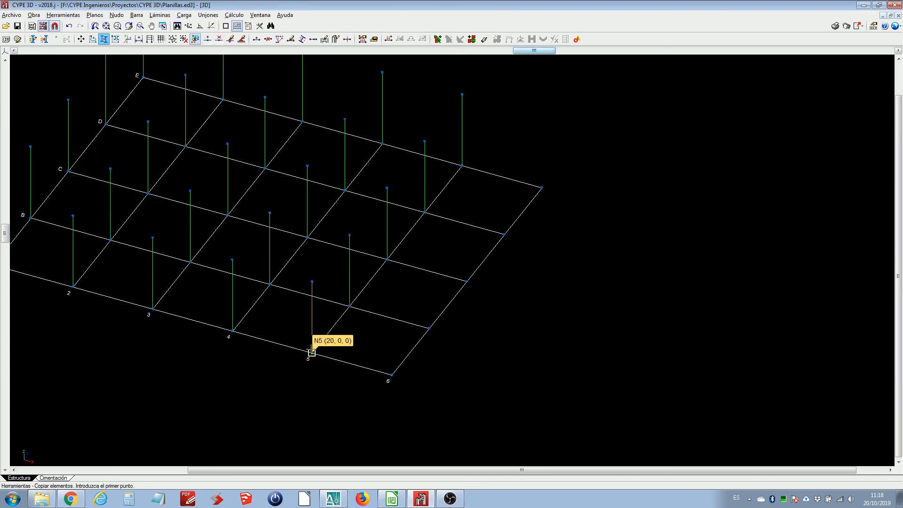
left_click(312, 351)
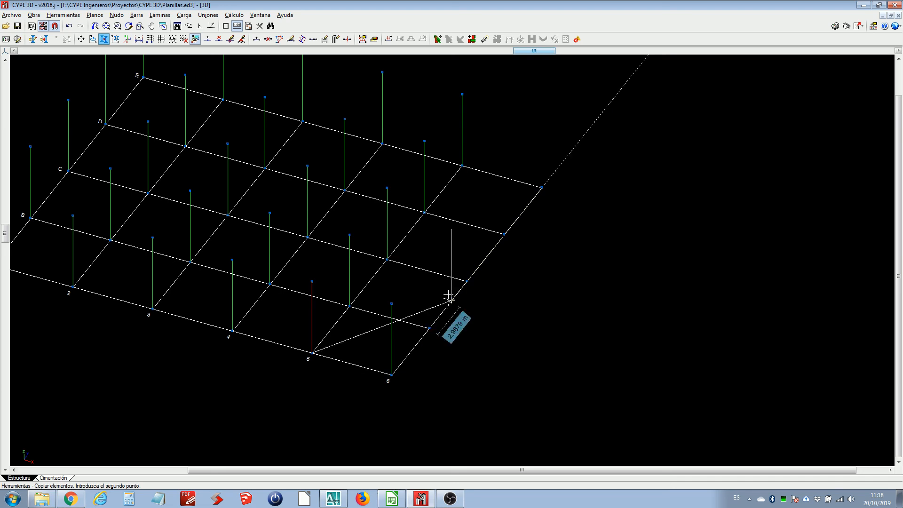
left_click(467, 281)
left_click(505, 234)
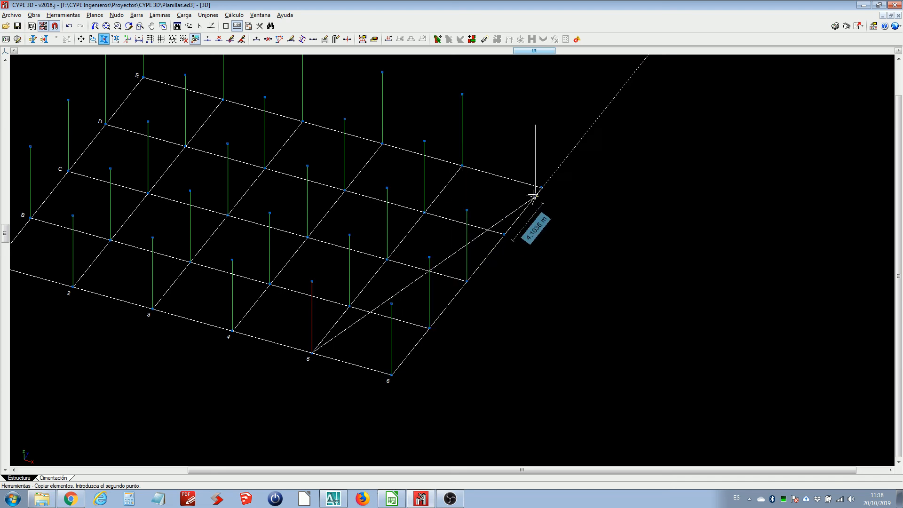
left_click(541, 187)
scroll(541, 197, "down", 3)
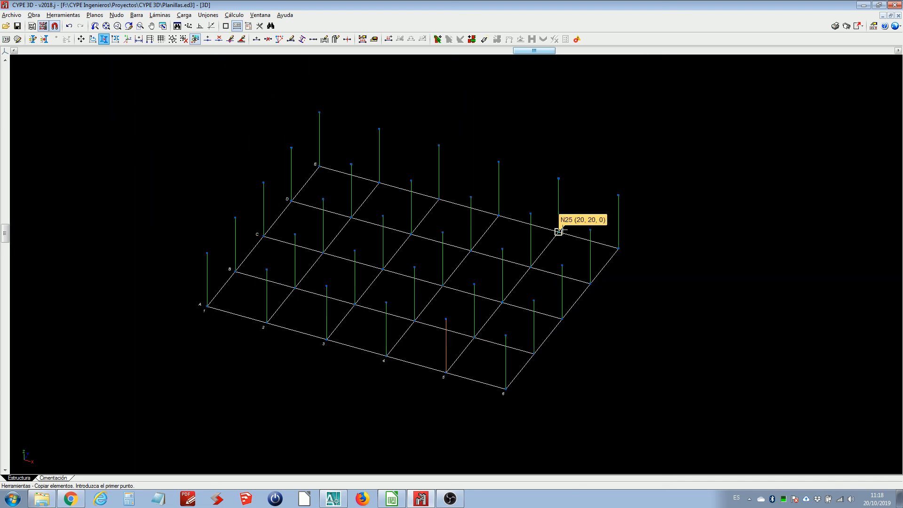